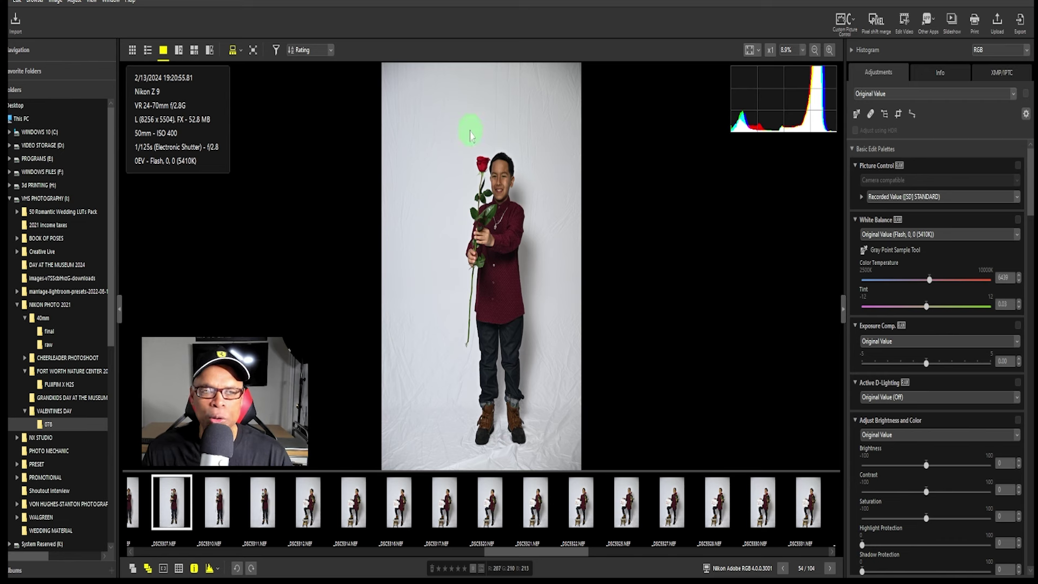
Step: Try the Portrait, Auto and Standard Picture Controls on the photo of the boy with the rose
{"action": "left_click", "coordinate": [150, 98]}
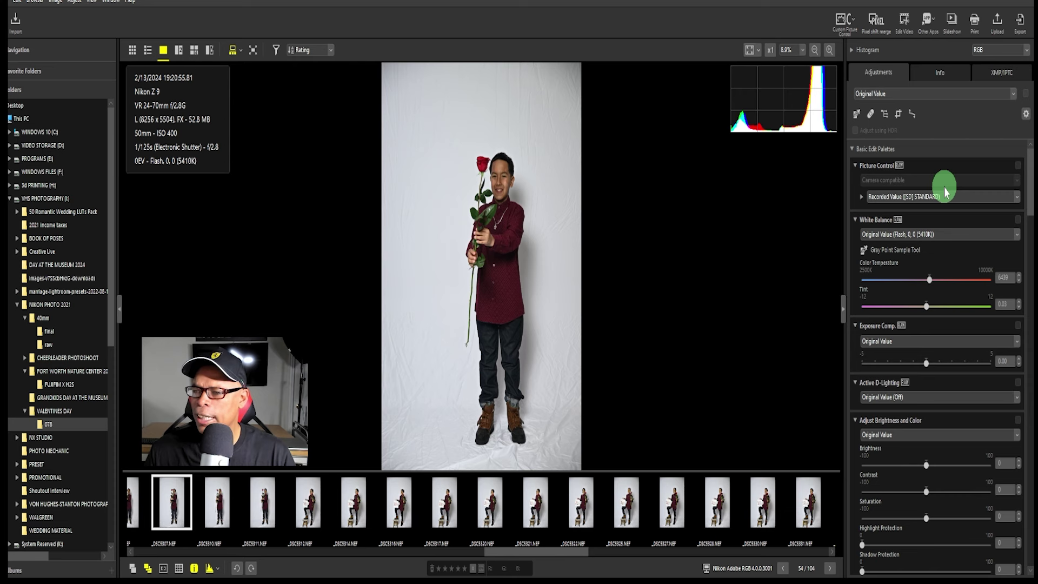
{"action": "left_click", "coordinate": [1017, 197]}
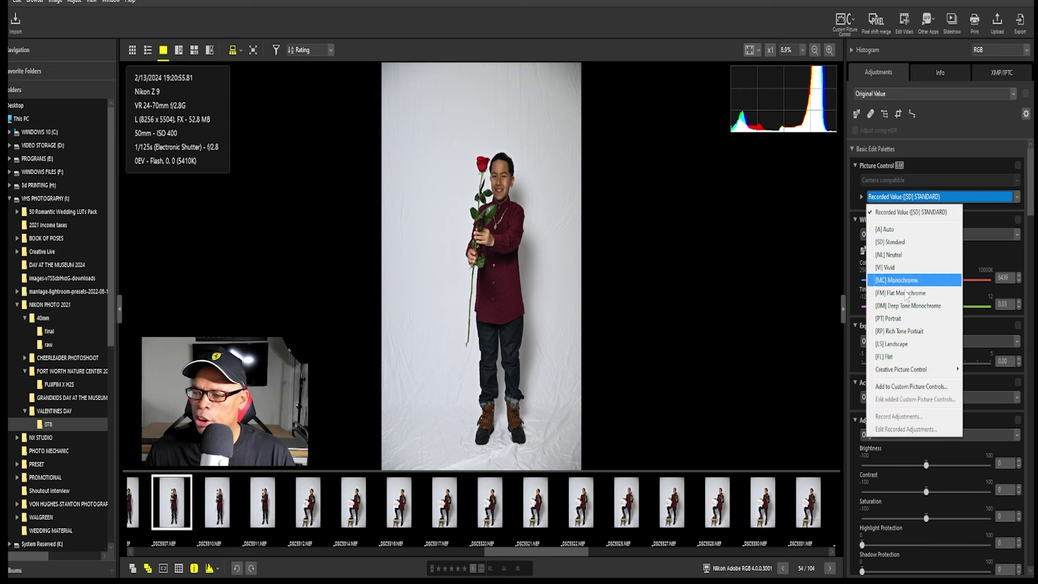
{"action": "left_click", "coordinate": [905, 318]}
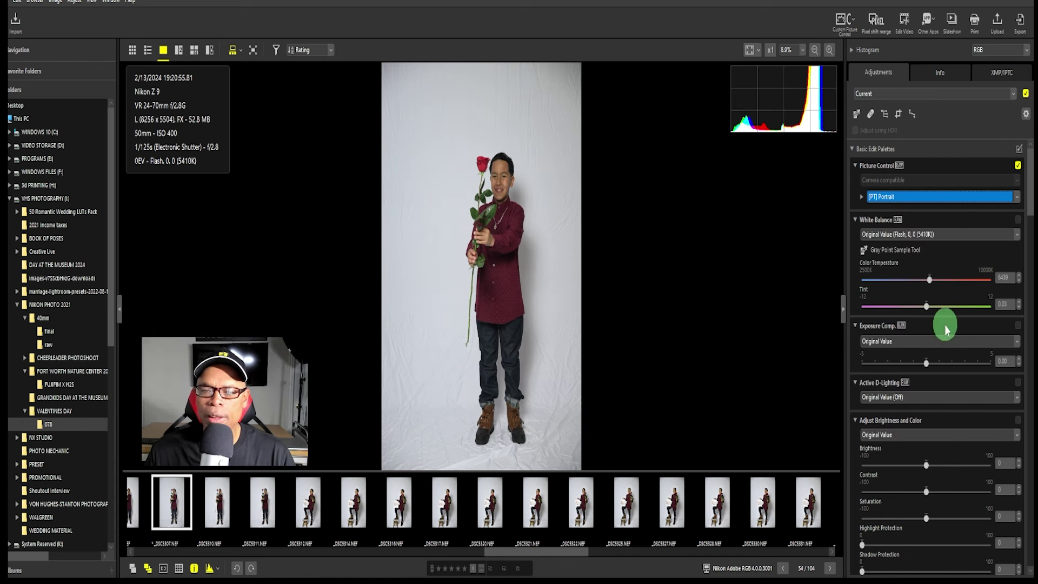
{"action": "left_click", "coordinate": [917, 199]}
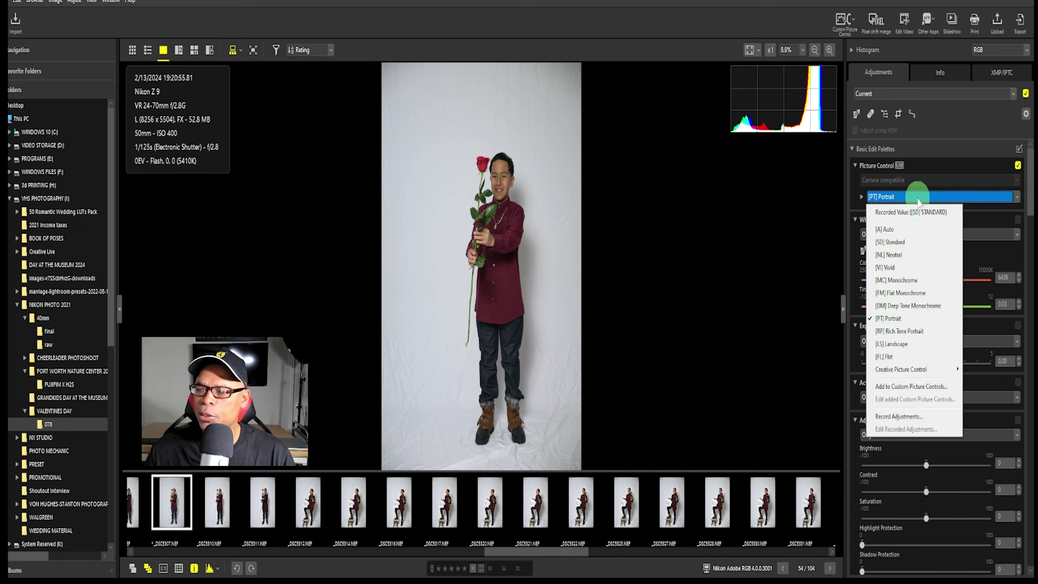
{"action": "left_click", "coordinate": [901, 230]}
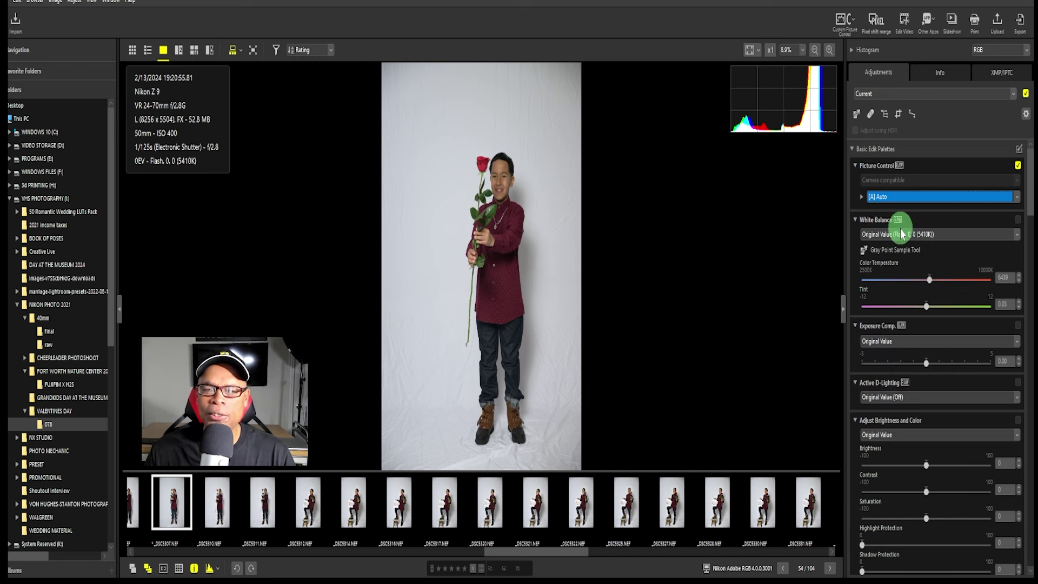
{"action": "left_click", "coordinate": [894, 199]}
{"action": "left_click", "coordinate": [902, 242]}
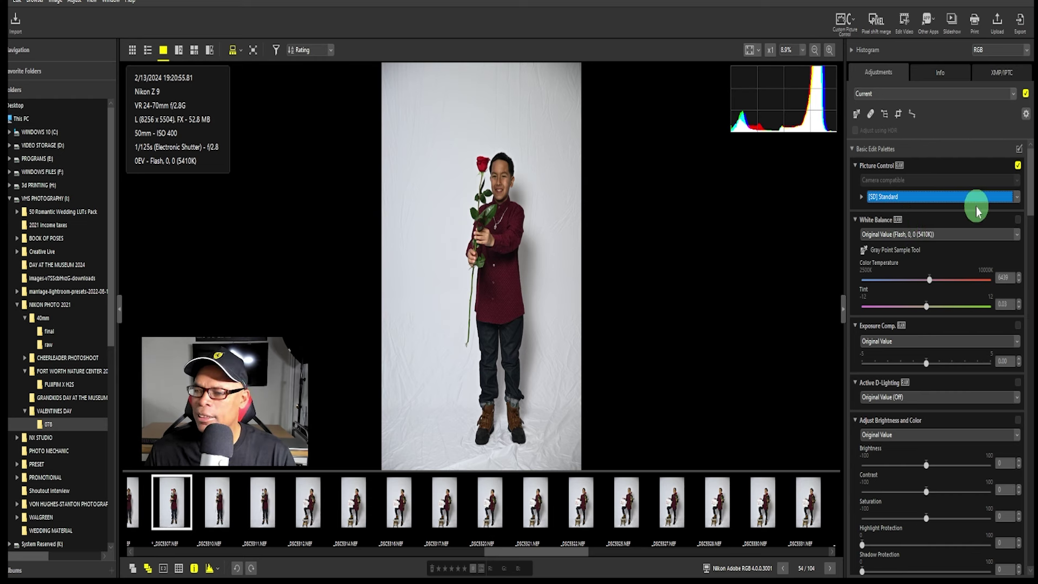
Step: Compare the Vivid, Portrait and Rich Tone Portrait Picture Controls on the photo
{"action": "left_click", "coordinate": [1016, 197]}
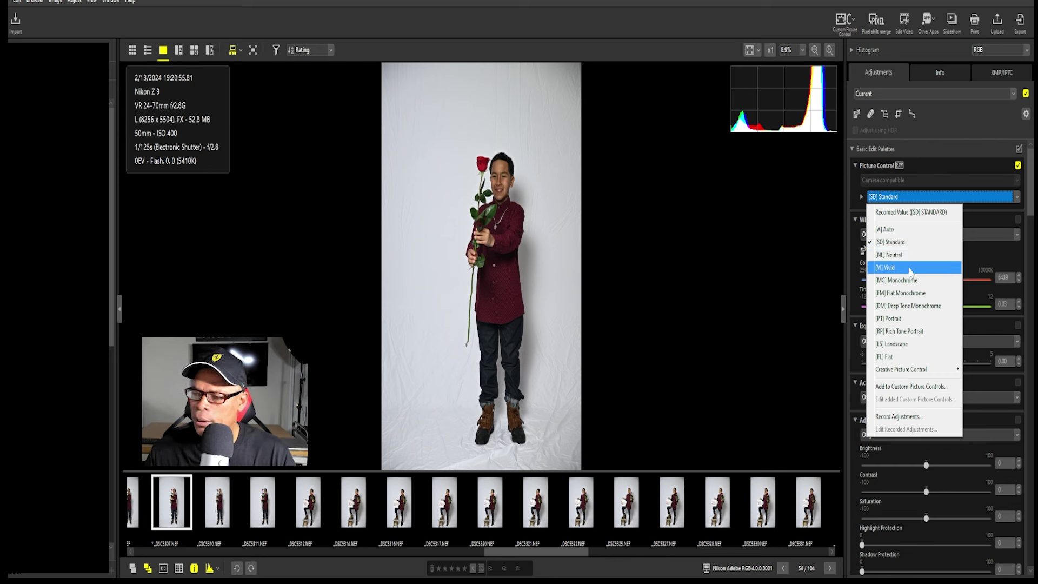
{"action": "left_click", "coordinate": [910, 268]}
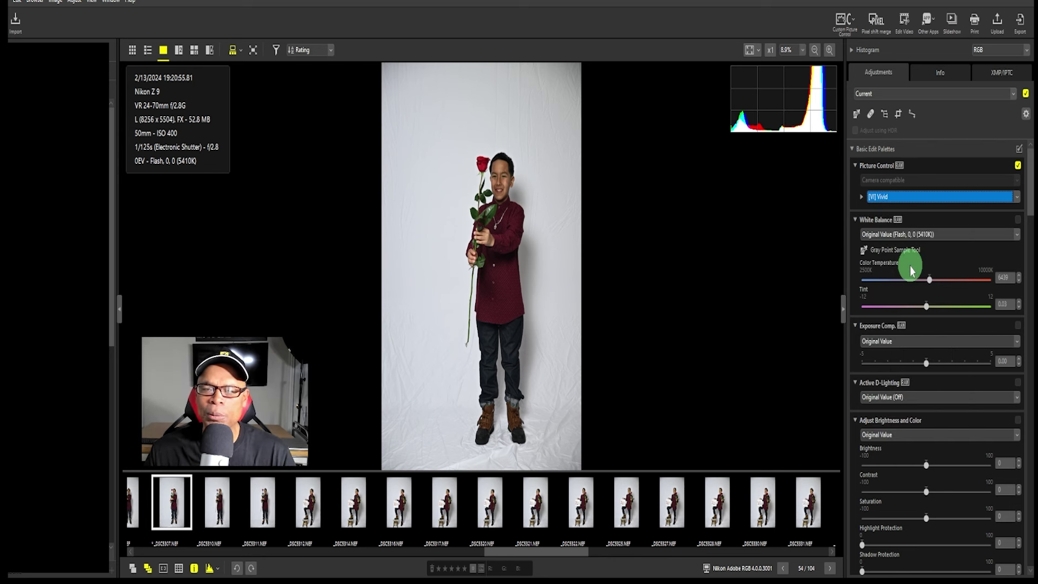
{"action": "left_click", "coordinate": [922, 199]}
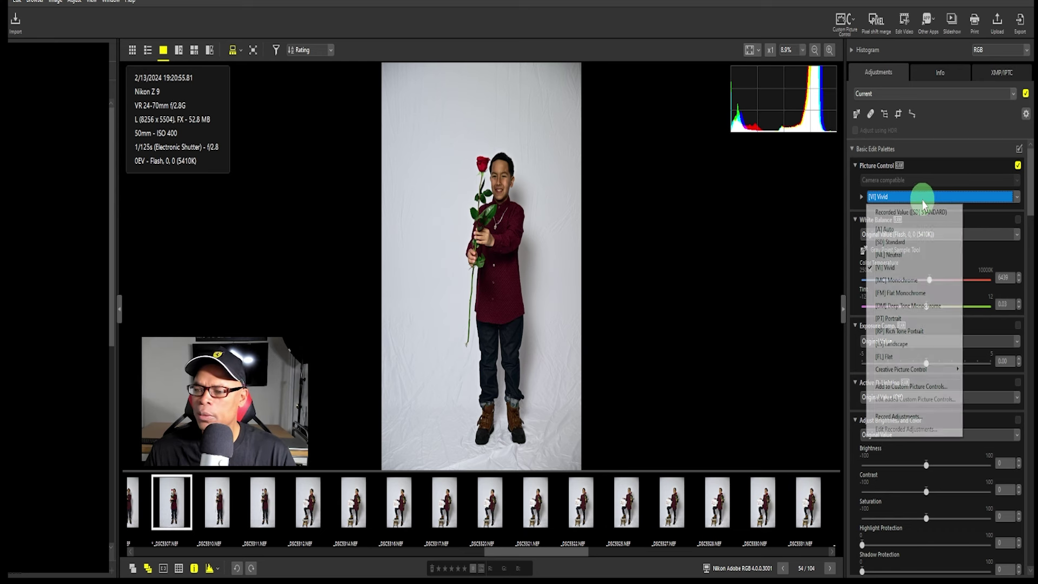
{"action": "left_click", "coordinate": [901, 321]}
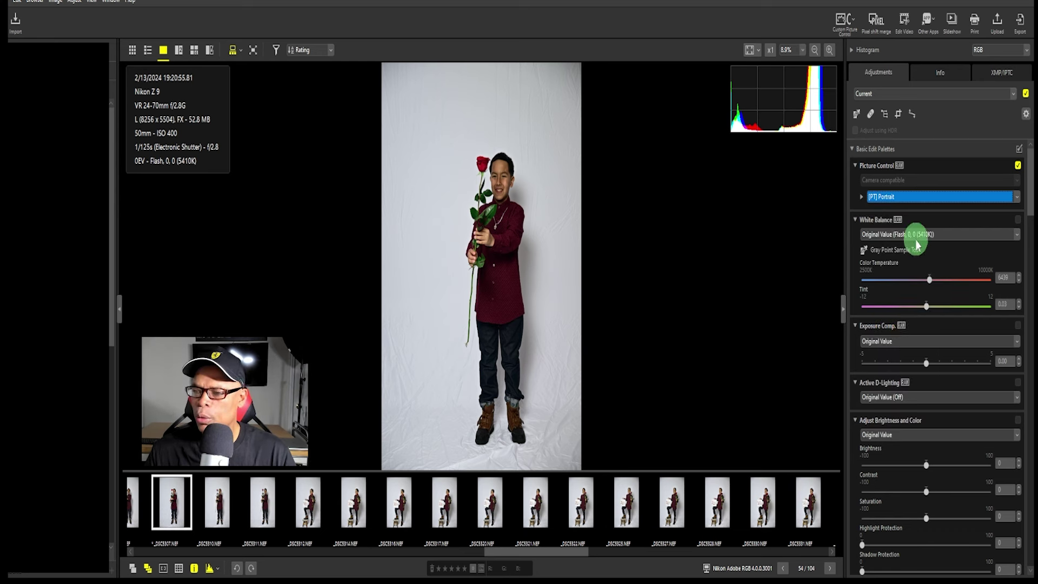
{"action": "left_click", "coordinate": [917, 203]}
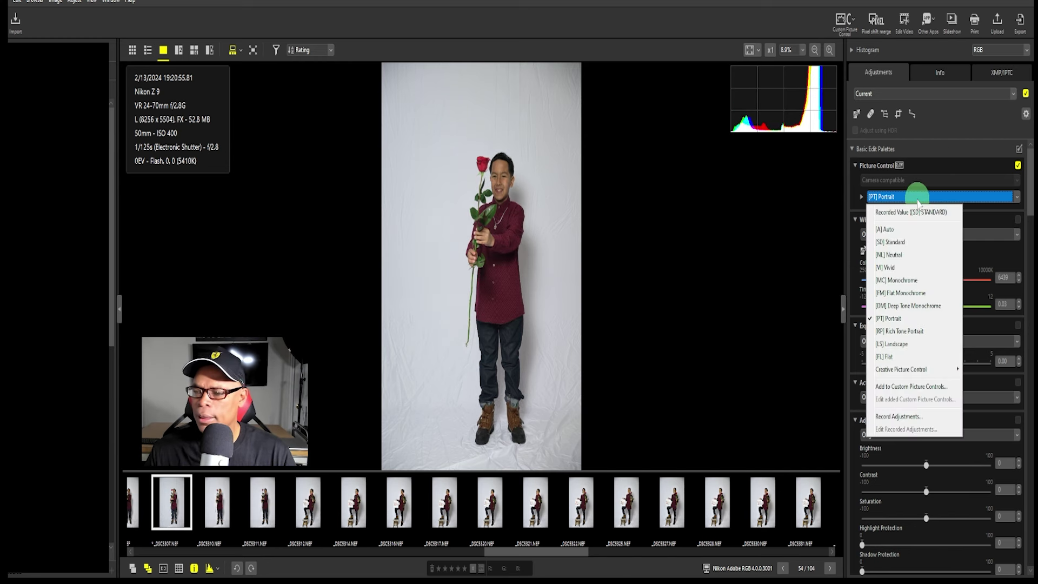
{"action": "left_click", "coordinate": [913, 331]}
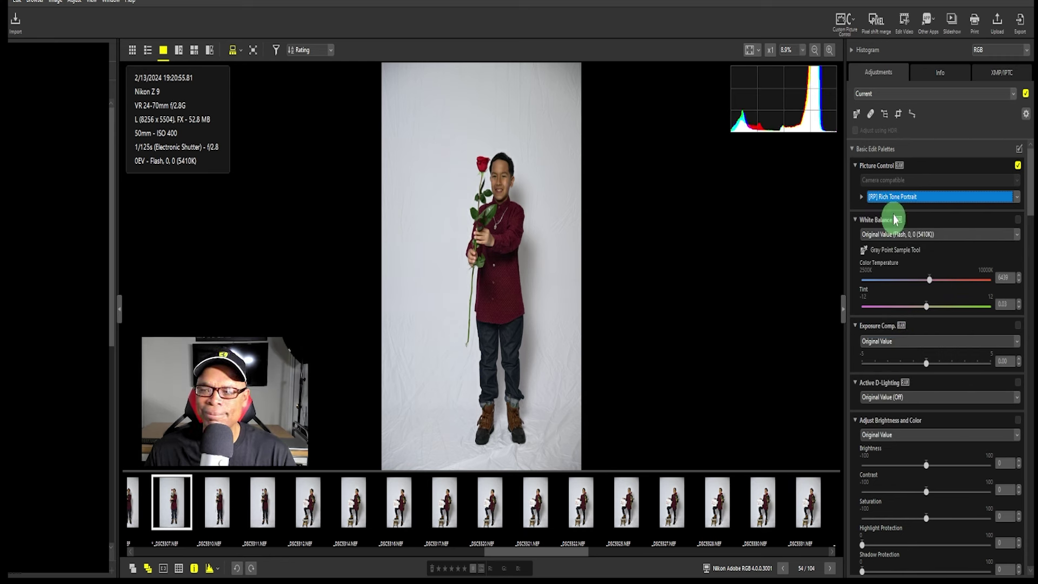
Step: Set the photo's Picture Control to Portrait
{"action": "left_click", "coordinate": [900, 199]}
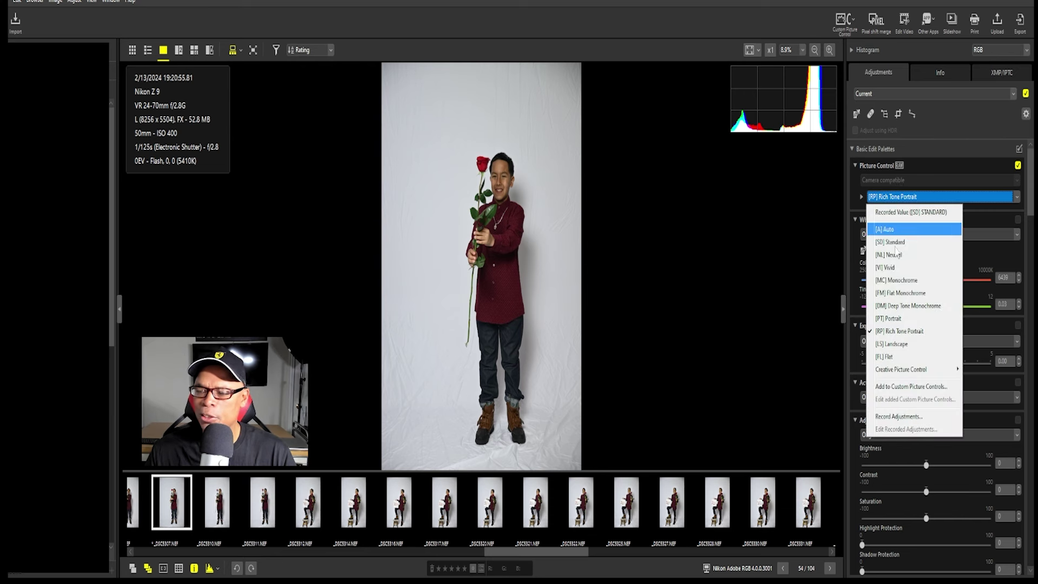
{"action": "left_click", "coordinate": [898, 318]}
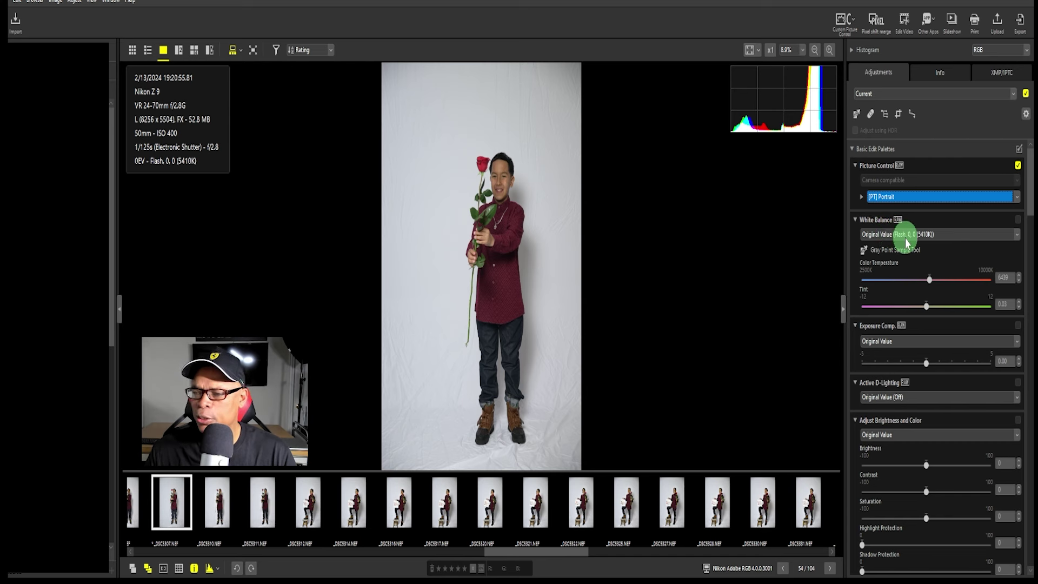
{"action": "left_click", "coordinate": [863, 249]}
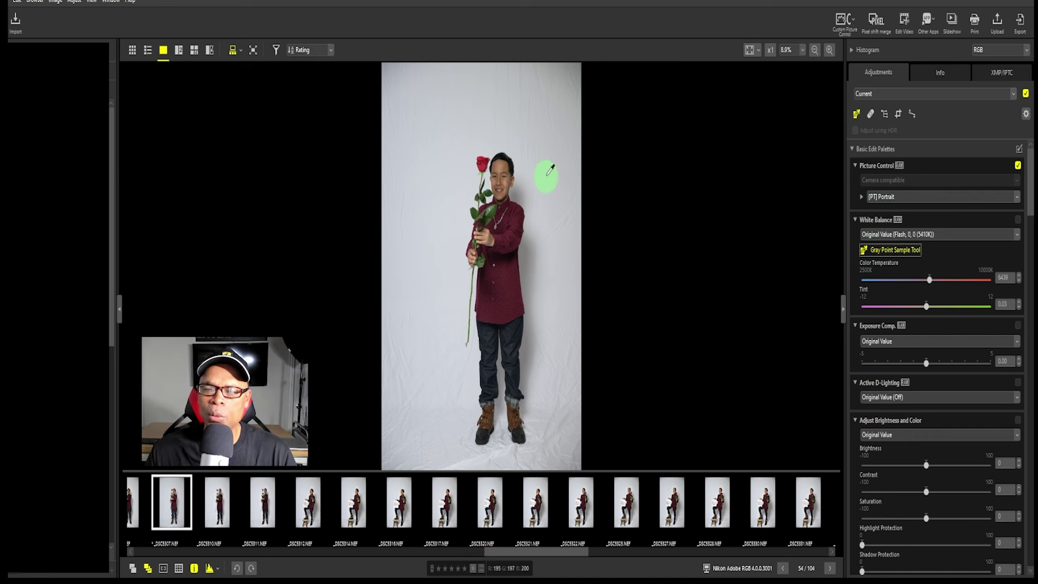
{"action": "left_click", "coordinate": [900, 250]}
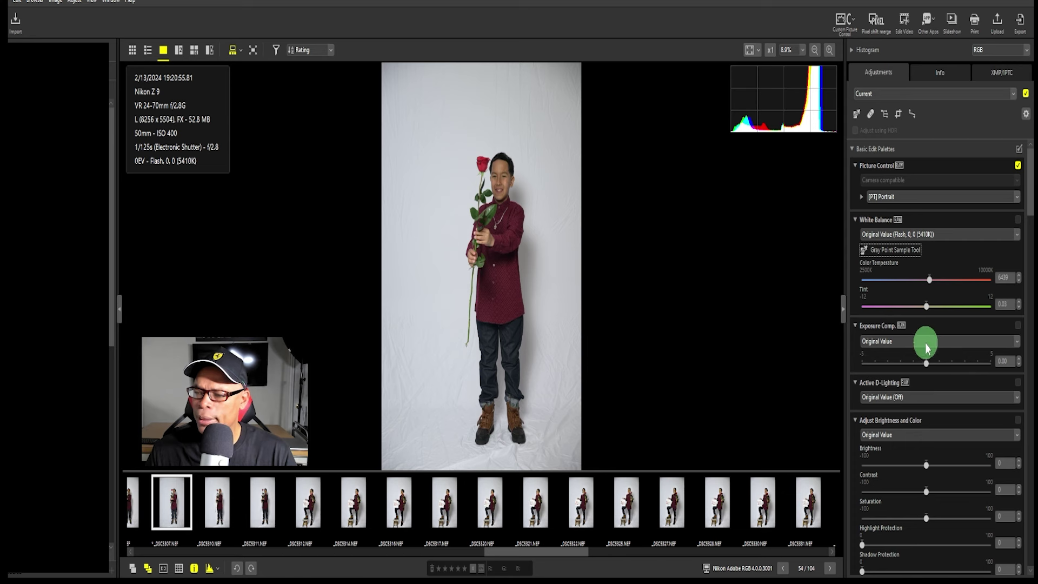
Step: Raise the photo's exposure compensation to 1.42
{"action": "left_click_drag", "start_coordinate": [925, 370], "coordinate": [937, 344]}
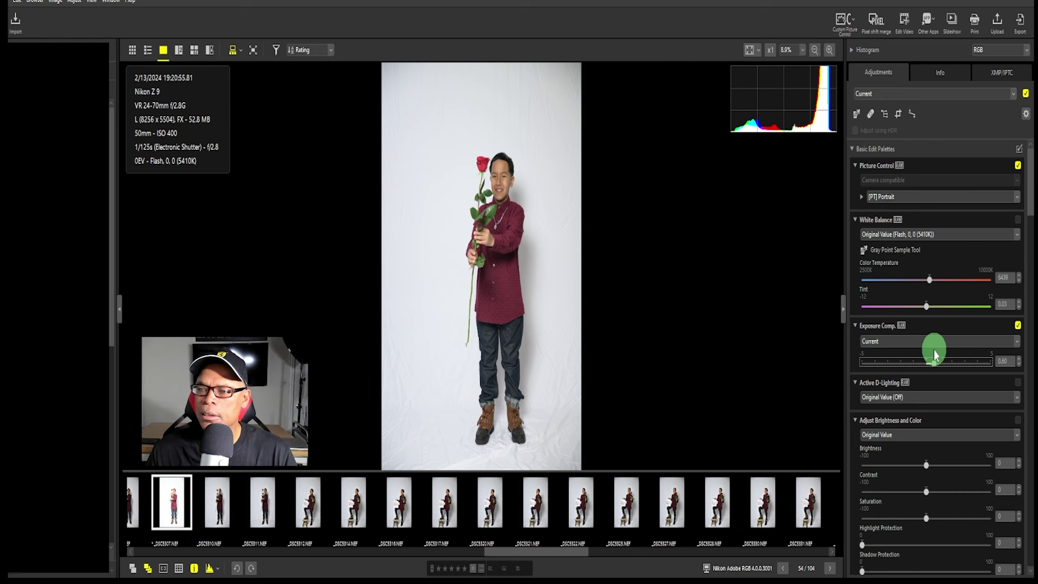
{"action": "left_click_drag", "start_coordinate": [933, 351], "coordinate": [948, 369]}
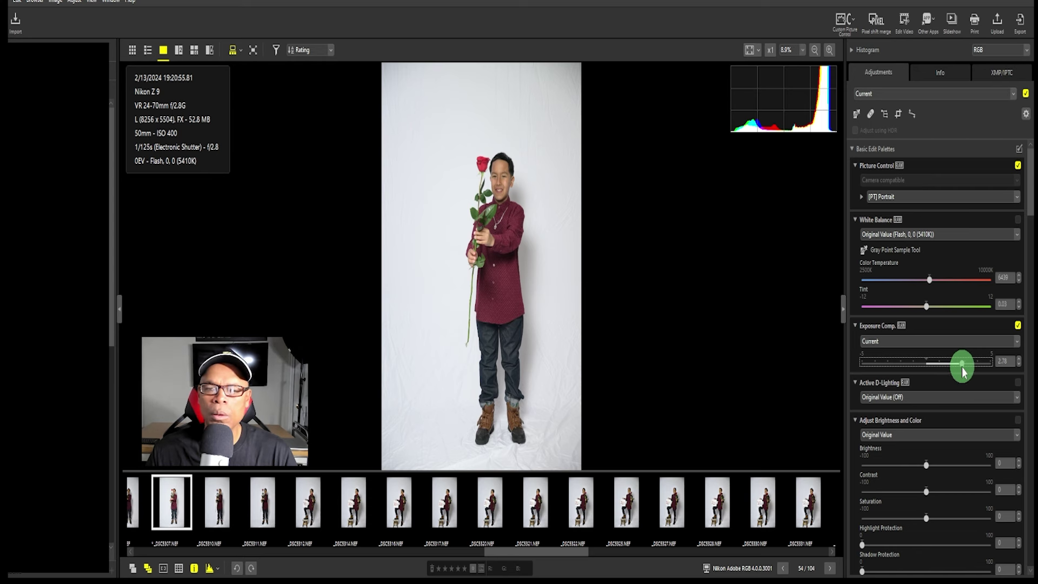
{"action": "left_click_drag", "start_coordinate": [962, 371], "coordinate": [945, 368]}
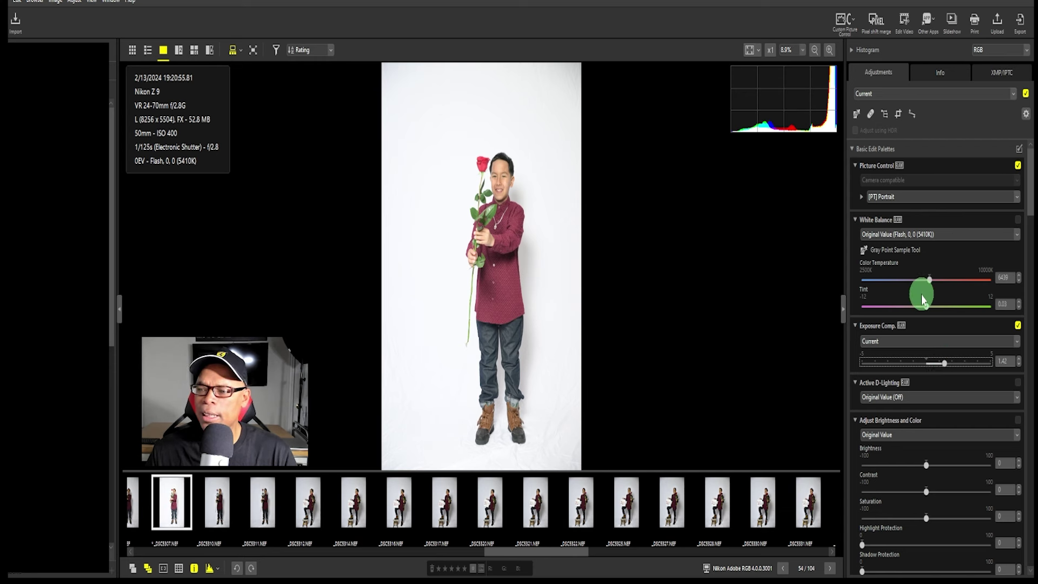
Step: Set the white balance from a gray point sampled on the white backdrop beside the boy's head
{"action": "left_click", "coordinate": [864, 252]}
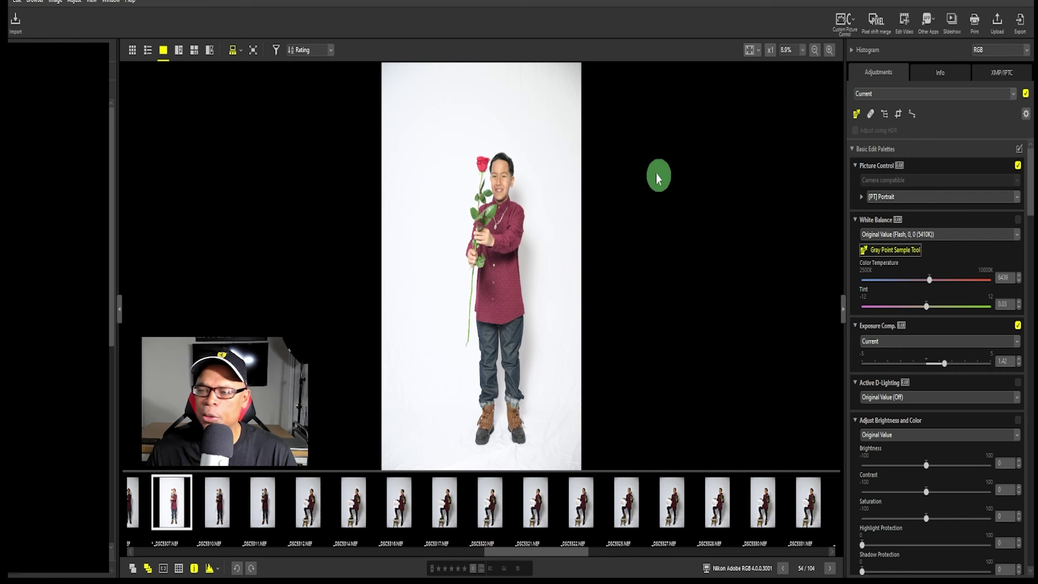
{"action": "left_click", "coordinate": [534, 181]}
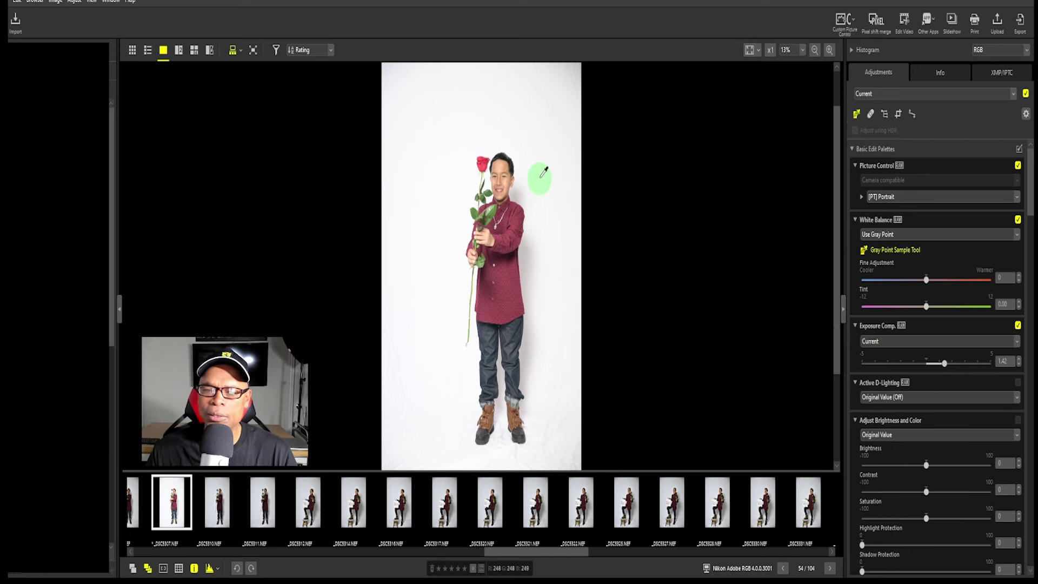
{"action": "key", "text": "ctrl+plus"}
{"action": "key", "text": "ctrl+plus"}
{"action": "key", "text": "ctrl+plus"}
{"action": "key", "text": "ctrl+plus"}
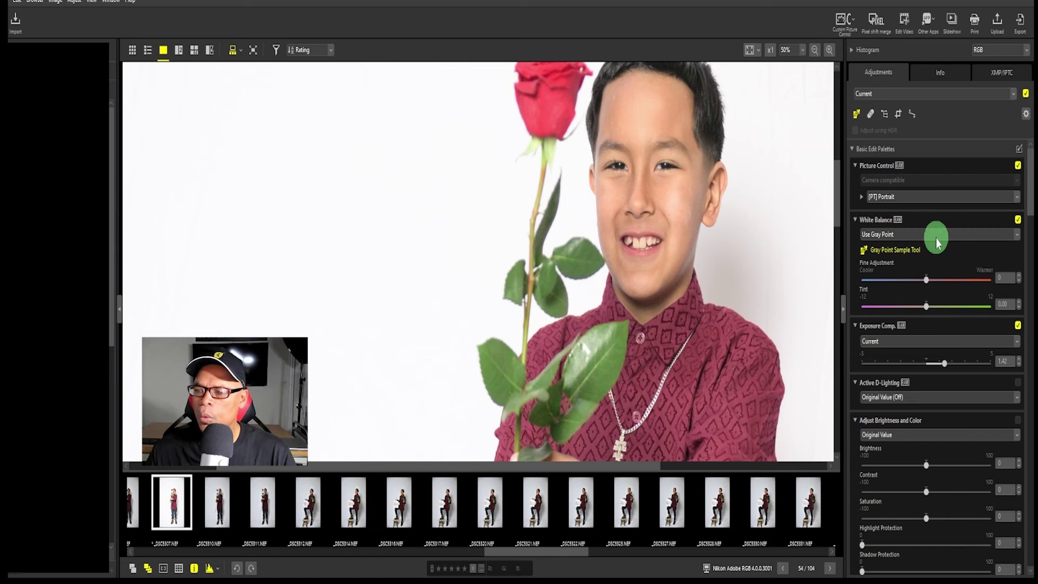
{"action": "left_click", "coordinate": [889, 251]}
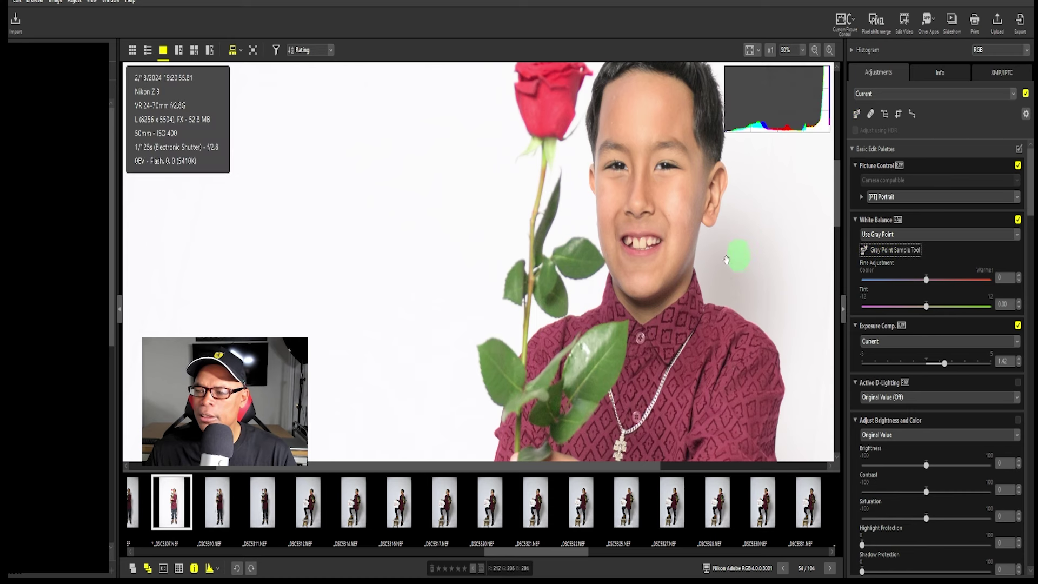
{"action": "left_click_drag", "start_coordinate": [640, 204], "coordinate": [530, 229]}
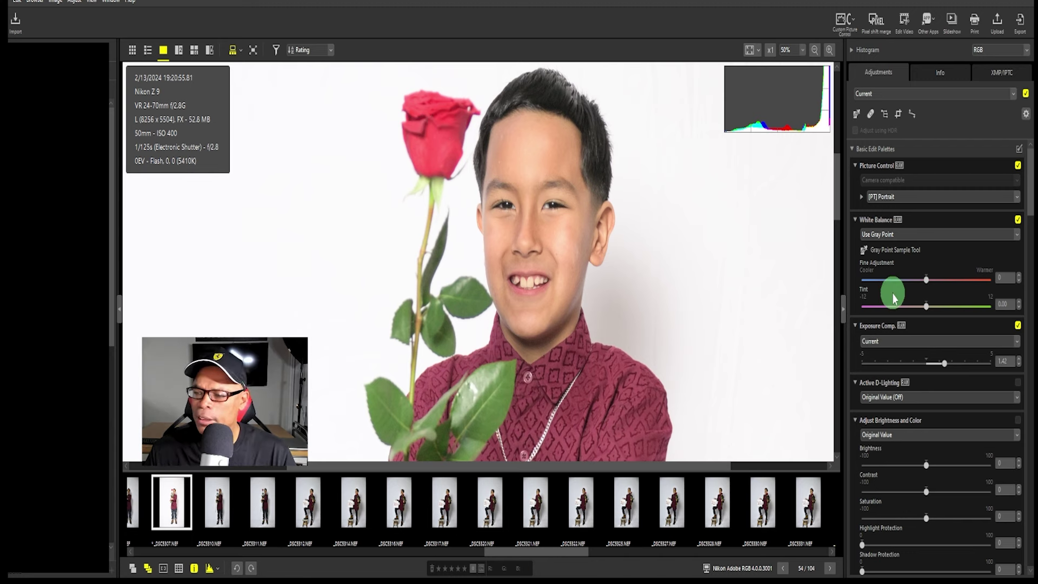
Step: Try Active D-Lighting at Low and High, and set it to Normal
{"action": "scroll", "coordinate": [893, 299], "scroll_direction": "down", "scroll_amount": 1}
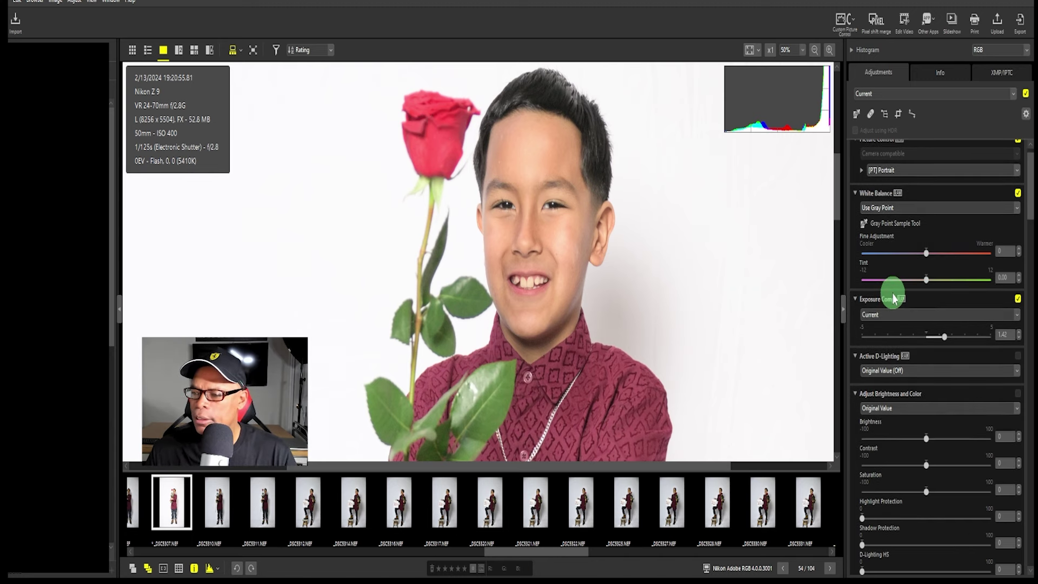
{"action": "scroll", "coordinate": [892, 299], "scroll_direction": "down", "scroll_amount": 4}
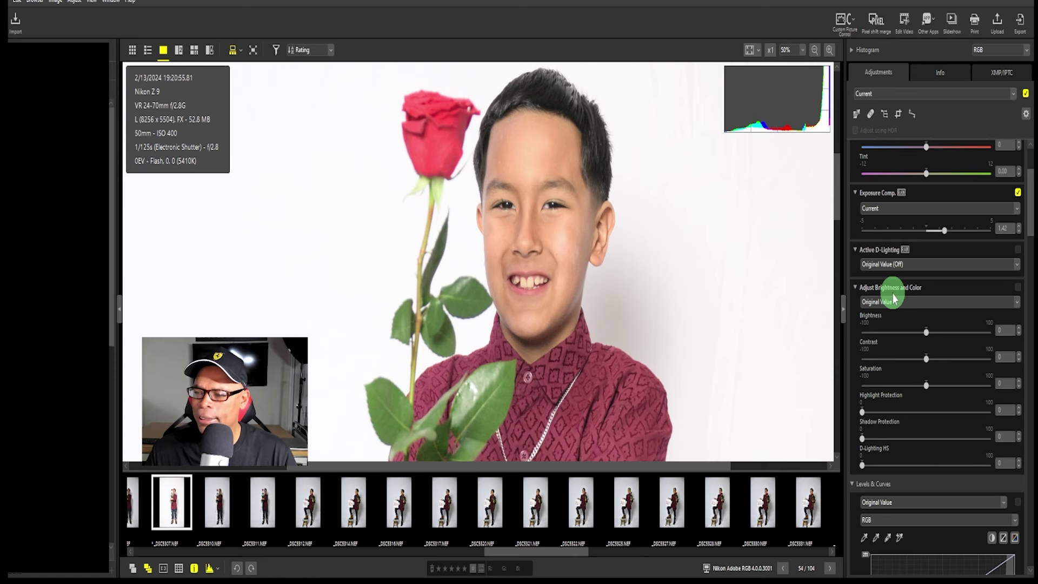
{"action": "left_click", "coordinate": [854, 250]}
{"action": "left_click", "coordinate": [855, 250]}
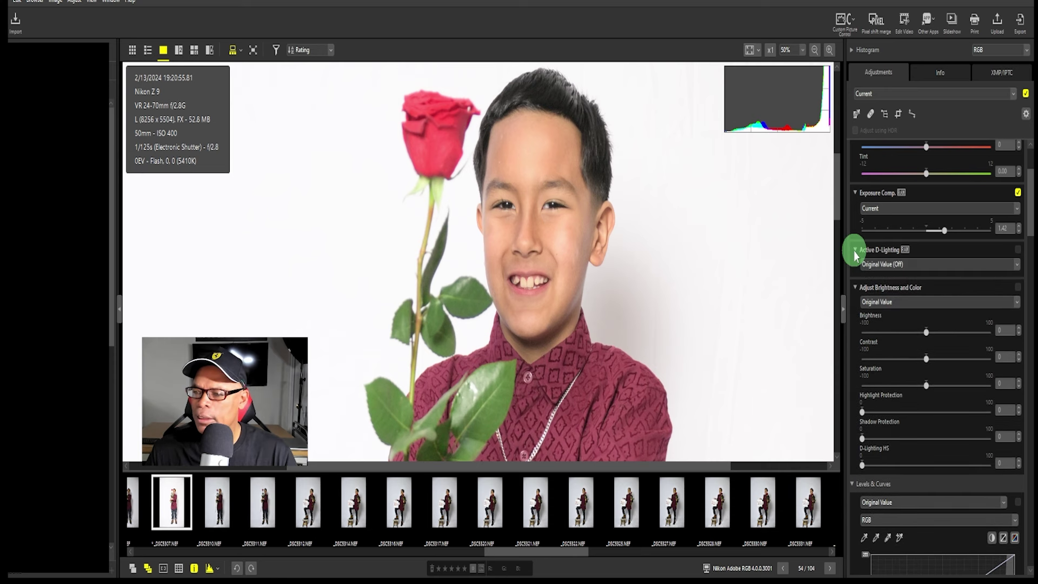
{"action": "left_click", "coordinate": [975, 270]}
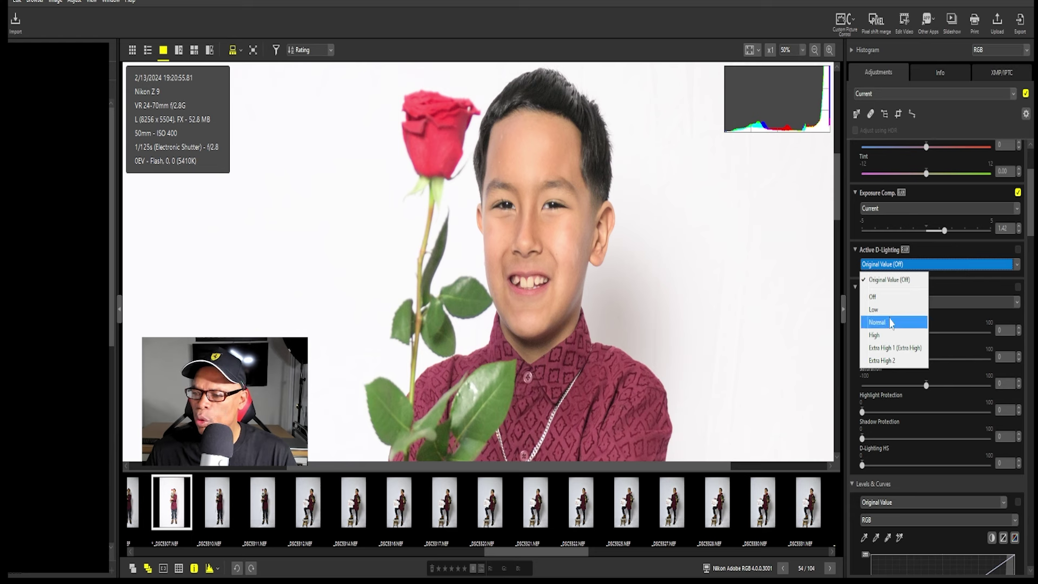
{"action": "left_click", "coordinate": [889, 310]}
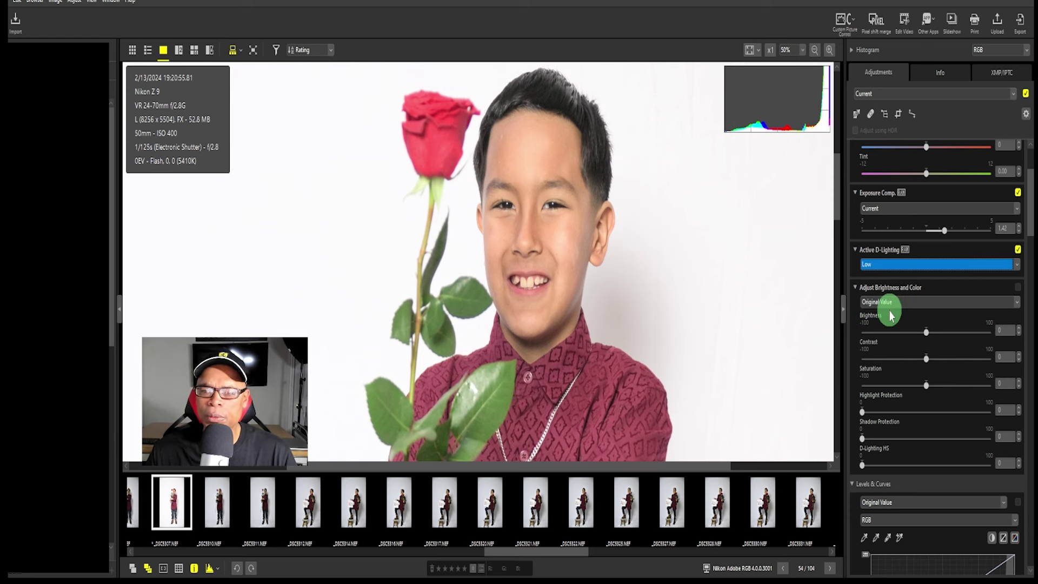
{"action": "left_click", "coordinate": [909, 266]}
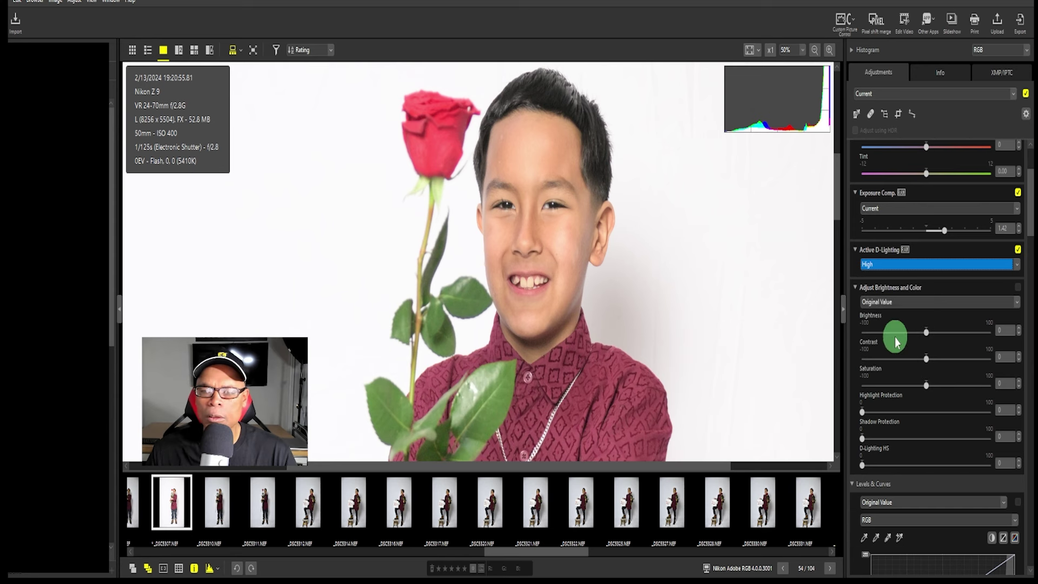
{"action": "left_click", "coordinate": [896, 265]}
{"action": "left_click", "coordinate": [893, 323]}
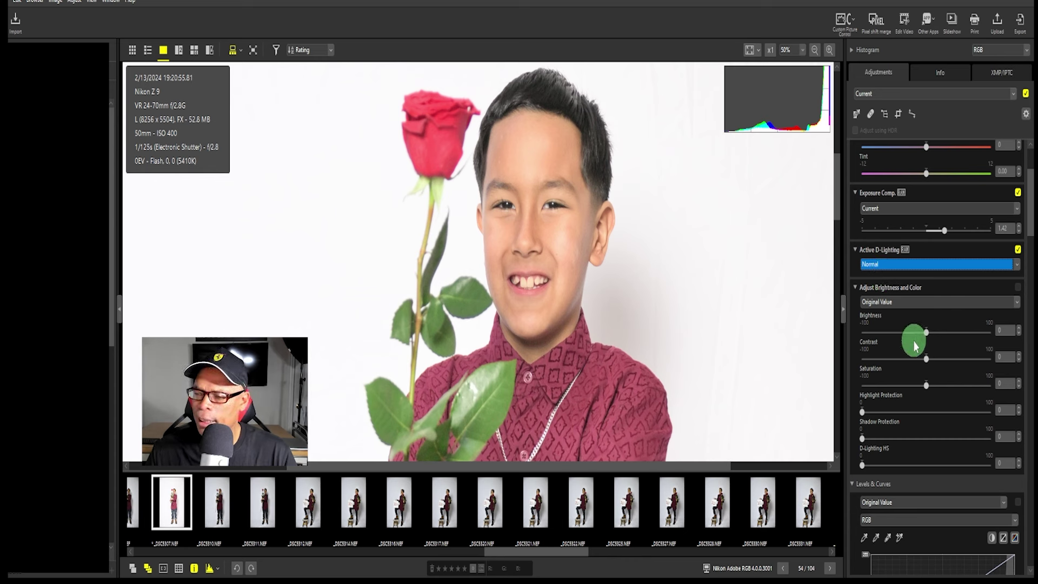
Step: Lower the photo's brightness to -15 and its contrast to -6
{"action": "mouse_move", "coordinate": [926, 333]}
{"action": "left_mouse_down"}
{"action": "mouse_move", "coordinate": [939, 336]}
{"action": "mouse_move", "coordinate": [917, 327]}
{"action": "left_mouse_up"}
{"action": "mouse_move", "coordinate": [931, 362]}
{"action": "left_mouse_down"}
{"action": "mouse_move", "coordinate": [943, 366]}
{"action": "mouse_move", "coordinate": [923, 361]}
{"action": "left_mouse_up"}
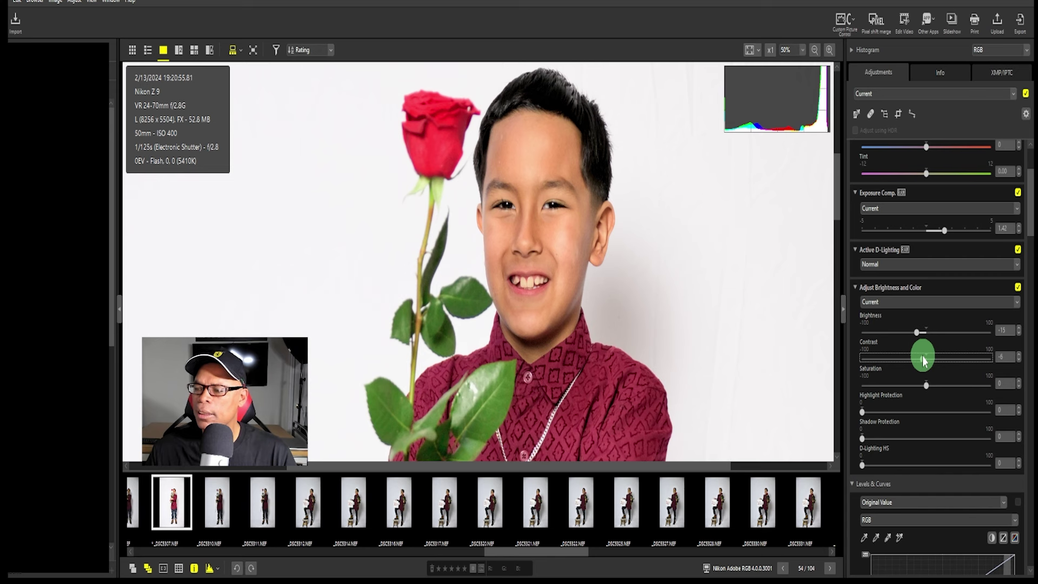
{"action": "left_click_drag", "start_coordinate": [923, 361], "coordinate": [936, 305]}
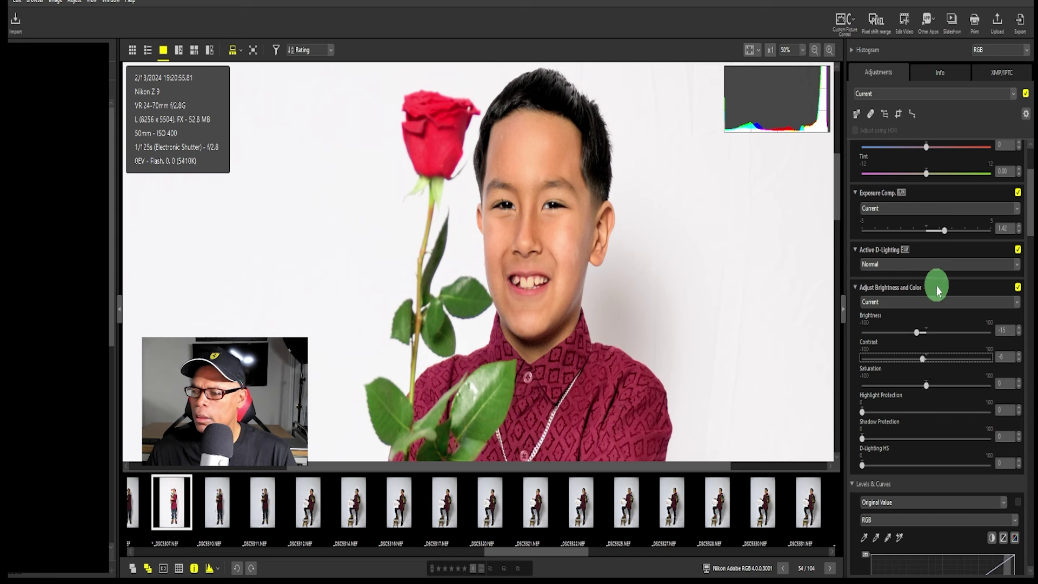
{"action": "right_click", "coordinate": [938, 291]}
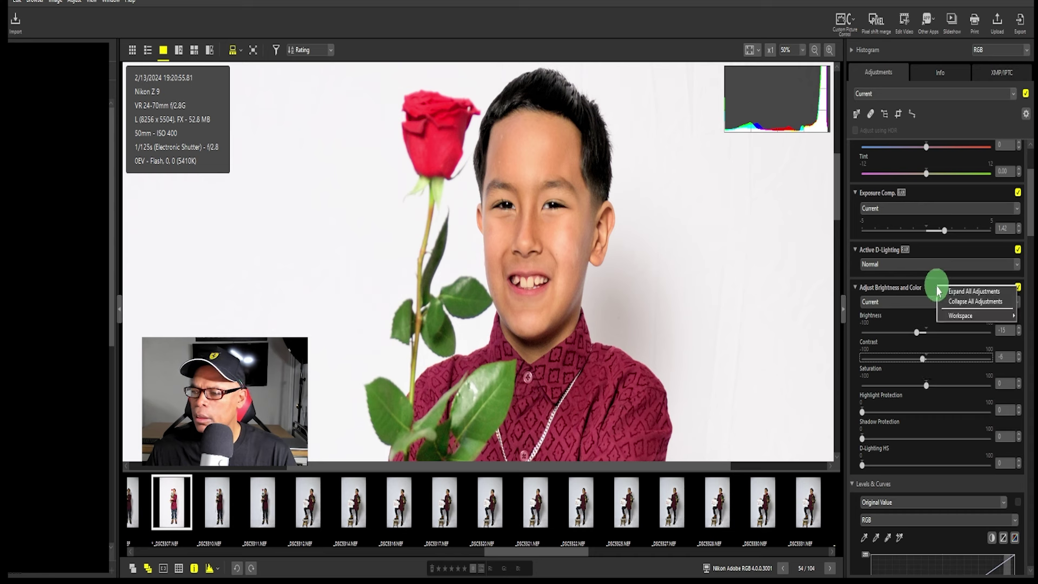
Step: Increase the photo's saturation to 11
{"action": "left_click", "coordinate": [926, 387]}
{"action": "left_click", "coordinate": [926, 387]}
{"action": "left_click_drag", "start_coordinate": [928, 390], "coordinate": [935, 390]}
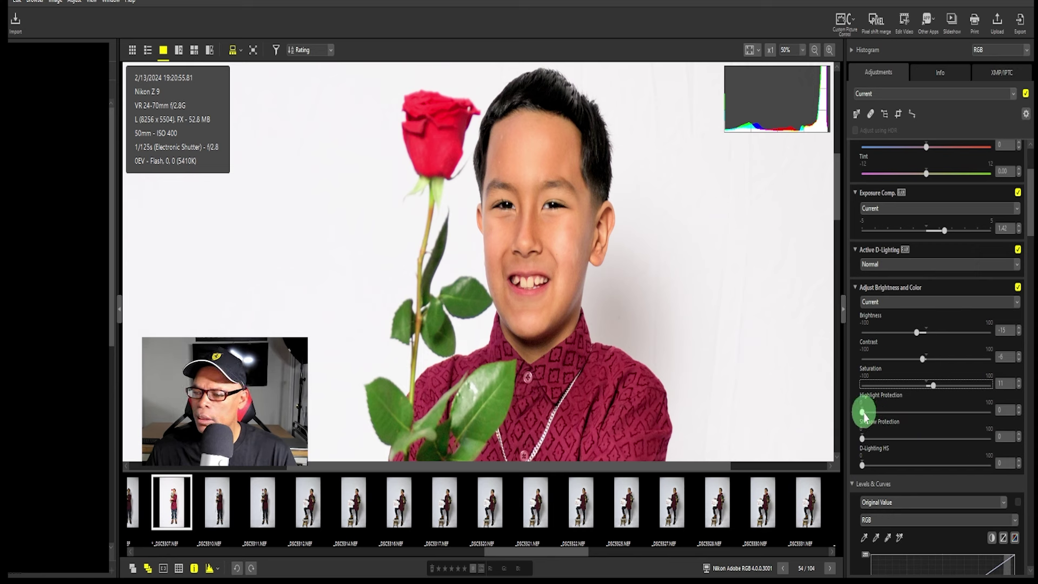
Step: Try Highlight Protection at 74, return it to 0, and set Shadow Protection to 100
{"action": "left_click_drag", "start_coordinate": [863, 415], "coordinate": [865, 415]}
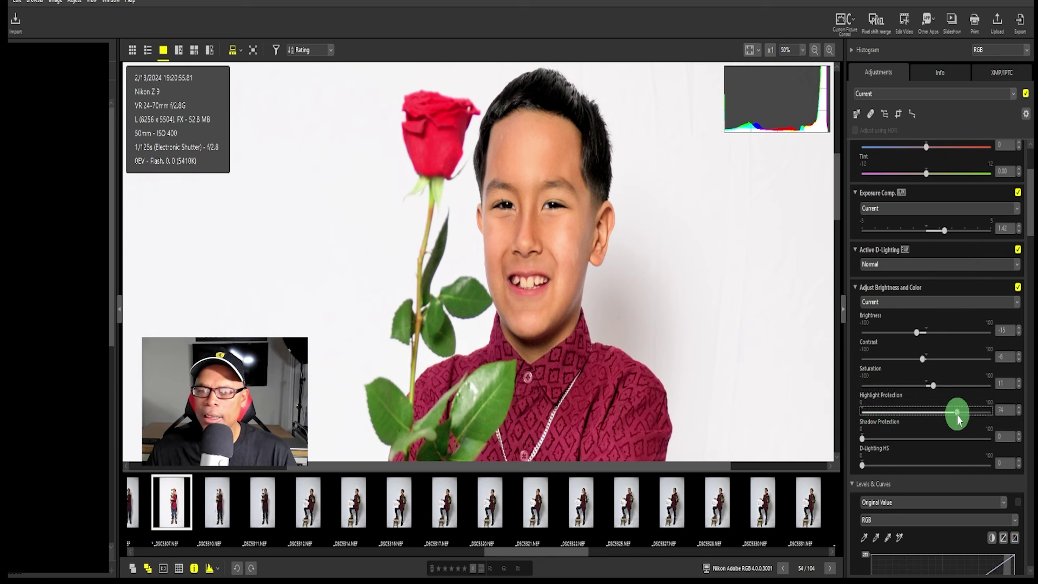
{"action": "left_click_drag", "start_coordinate": [959, 414], "coordinate": [990, 443]}
{"action": "scroll", "coordinate": [891, 440], "scroll_direction": "down", "scroll_amount": 5}
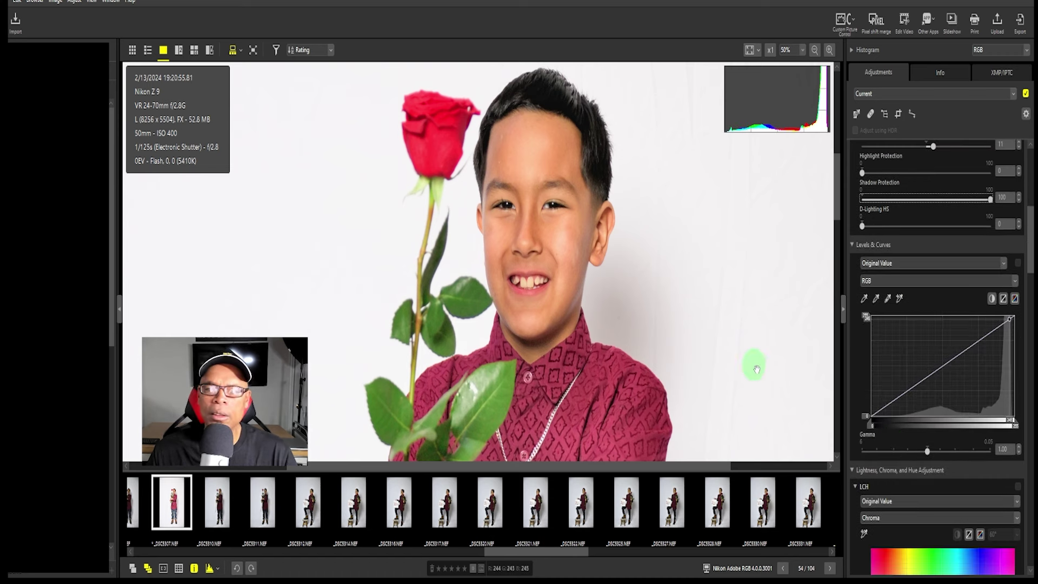
Step: Examine the boy's face, hair and rose at 100% magnification
{"action": "left_click_drag", "start_coordinate": [565, 299], "coordinate": [534, 254]}
{"action": "key", "text": "ctrl+plus"}
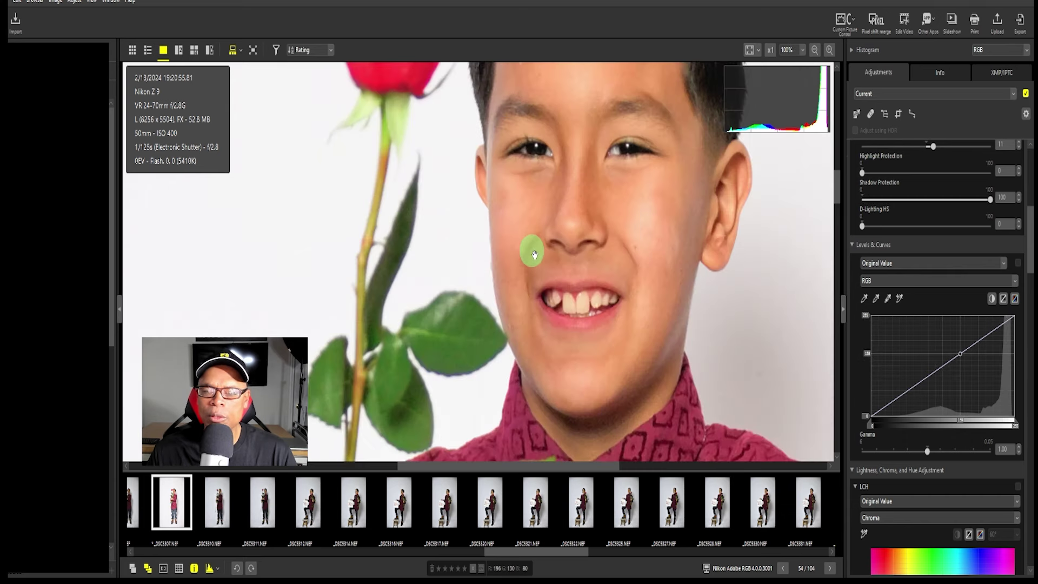
{"action": "key", "text": "ctrl+0"}
{"action": "left_click_drag", "start_coordinate": [533, 256], "coordinate": [507, 210]}
{"action": "left_click", "coordinate": [508, 183]}
{"action": "left_click_drag", "start_coordinate": [503, 172], "coordinate": [583, 309]}
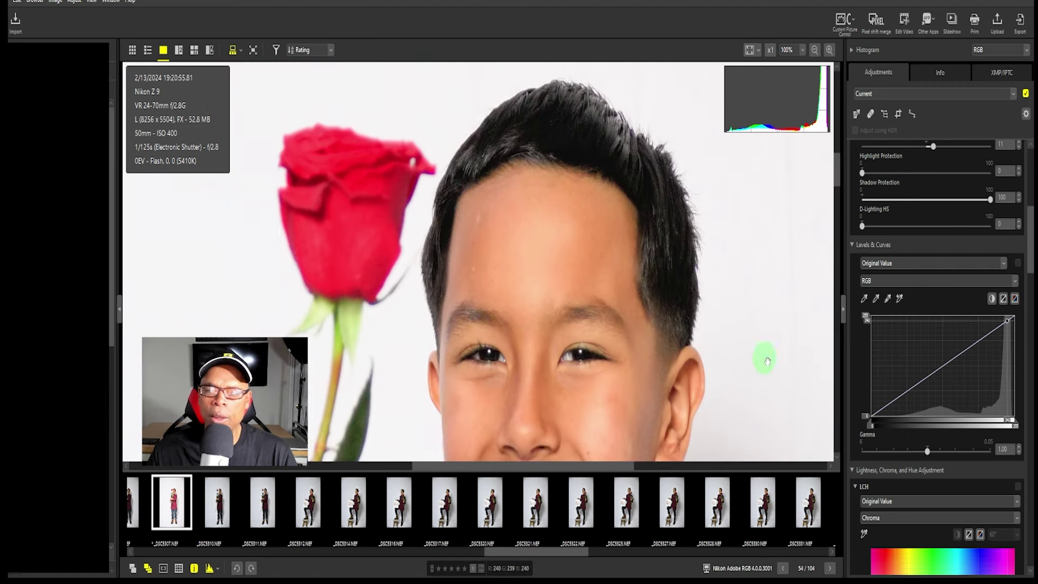
Step: Try the Color Booster for people at 2 and 44, and return it to 0
{"action": "scroll", "coordinate": [941, 267], "scroll_direction": "down", "scroll_amount": 3}
{"action": "scroll", "coordinate": [941, 268], "scroll_direction": "down", "scroll_amount": 9}
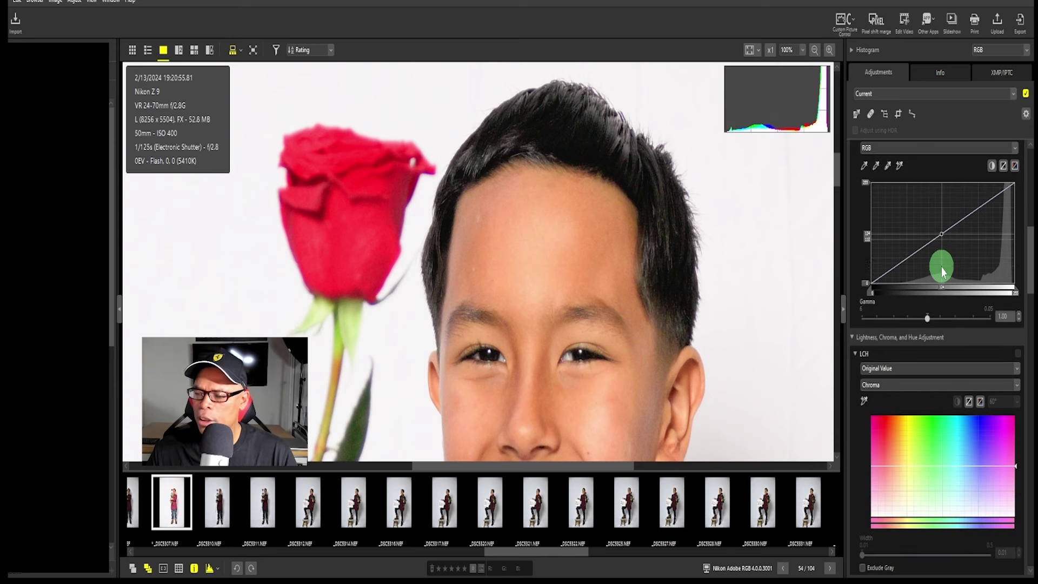
{"action": "scroll", "coordinate": [941, 268], "scroll_direction": "down", "scroll_amount": 5}
{"action": "left_click", "coordinate": [941, 267]}
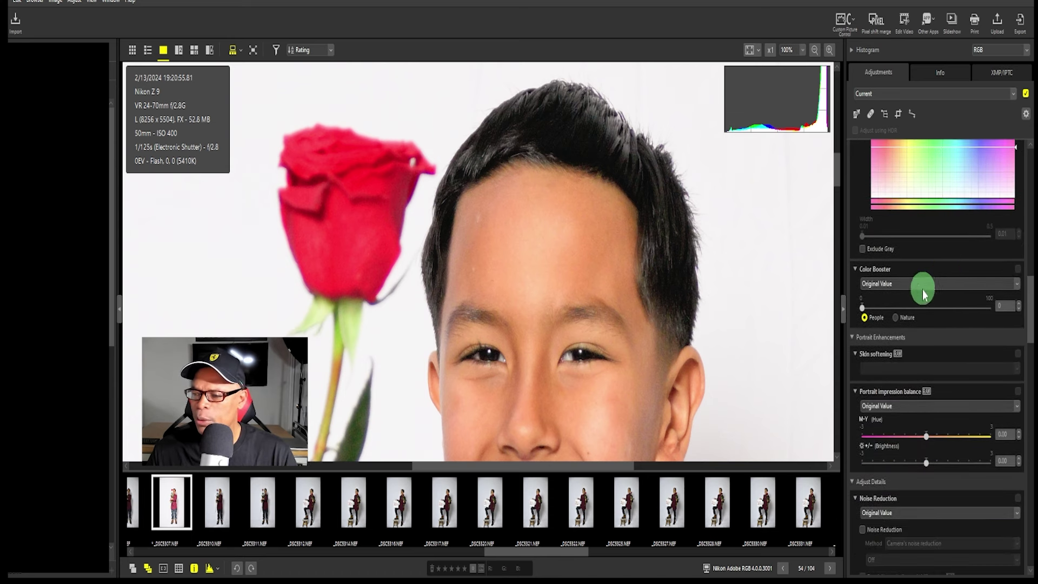
{"action": "left_click_drag", "start_coordinate": [861, 308], "coordinate": [864, 307]}
{"action": "left_click_drag", "start_coordinate": [610, 298], "coordinate": [604, 236]}
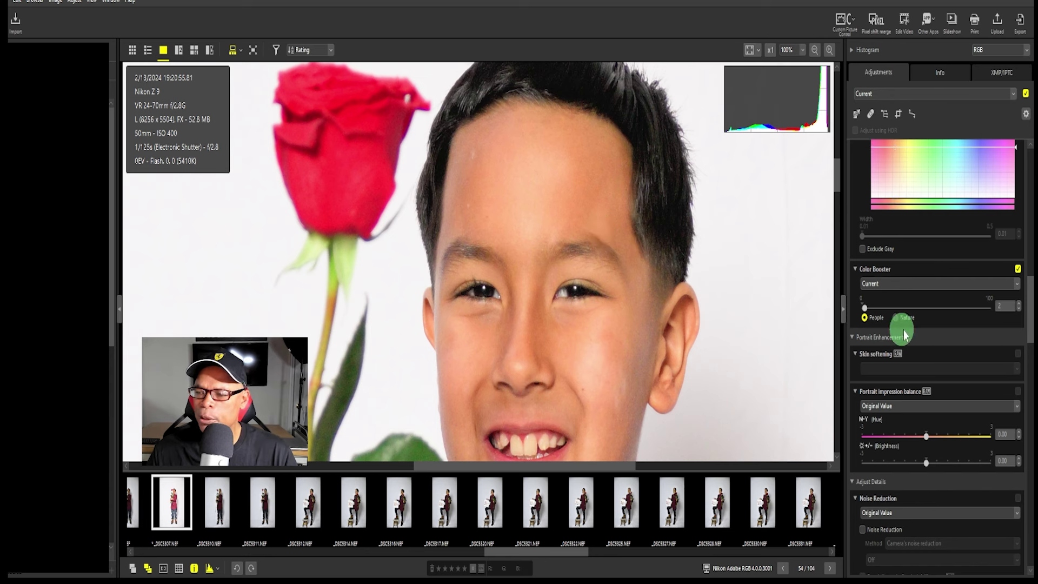
{"action": "left_click_drag", "start_coordinate": [864, 308], "coordinate": [919, 311]}
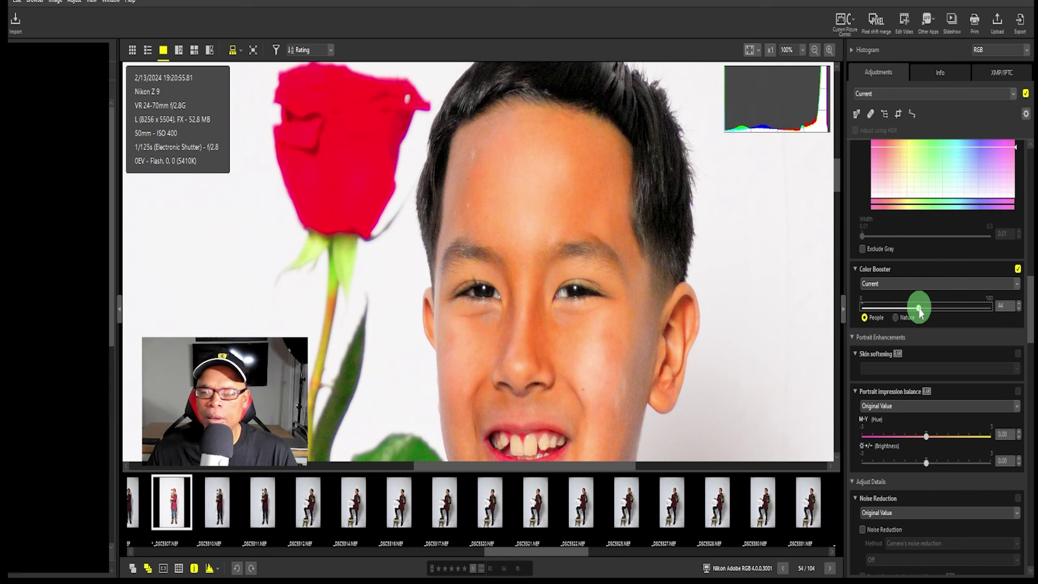
{"action": "left_click_drag", "start_coordinate": [919, 311], "coordinate": [837, 306]}
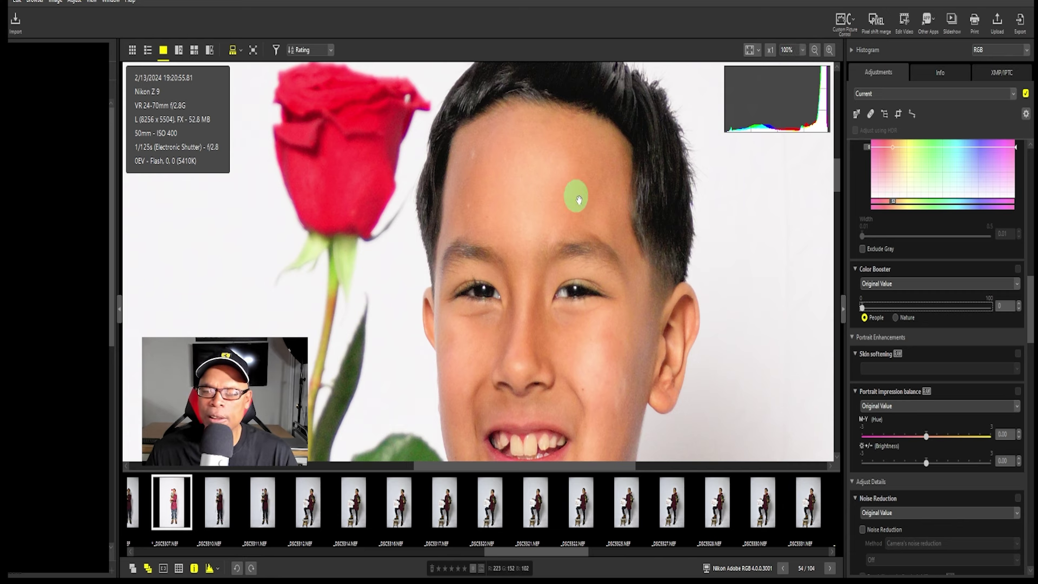
Step: Try a portrait impression balance hue of -0.25 on the boy's skin, and restore its original value
{"action": "scroll", "coordinate": [578, 200], "scroll_direction": "up", "scroll_amount": 2}
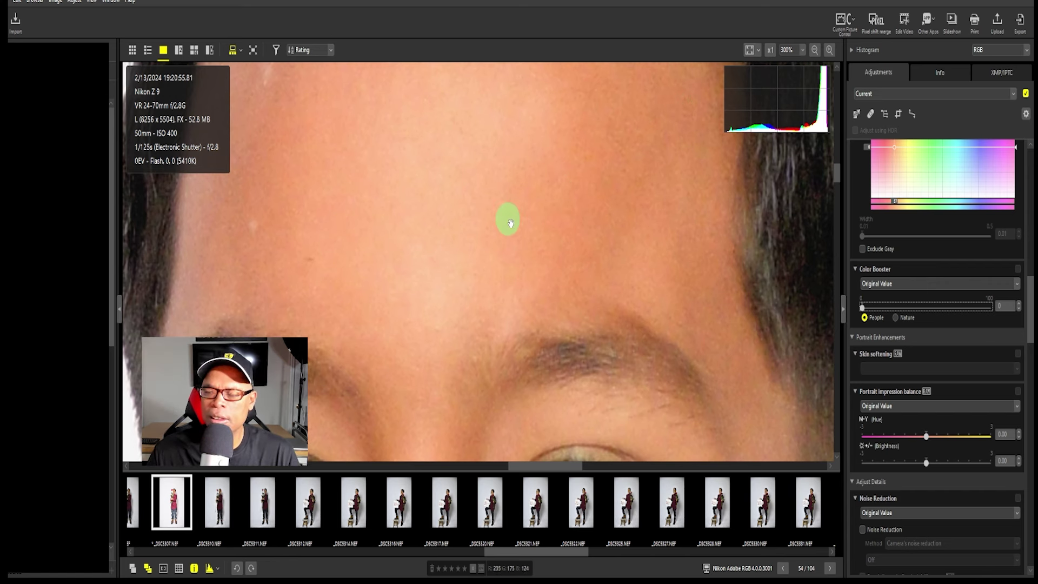
{"action": "key", "text": "ctrl+minus"}
{"action": "key", "text": "ctrl+minus"}
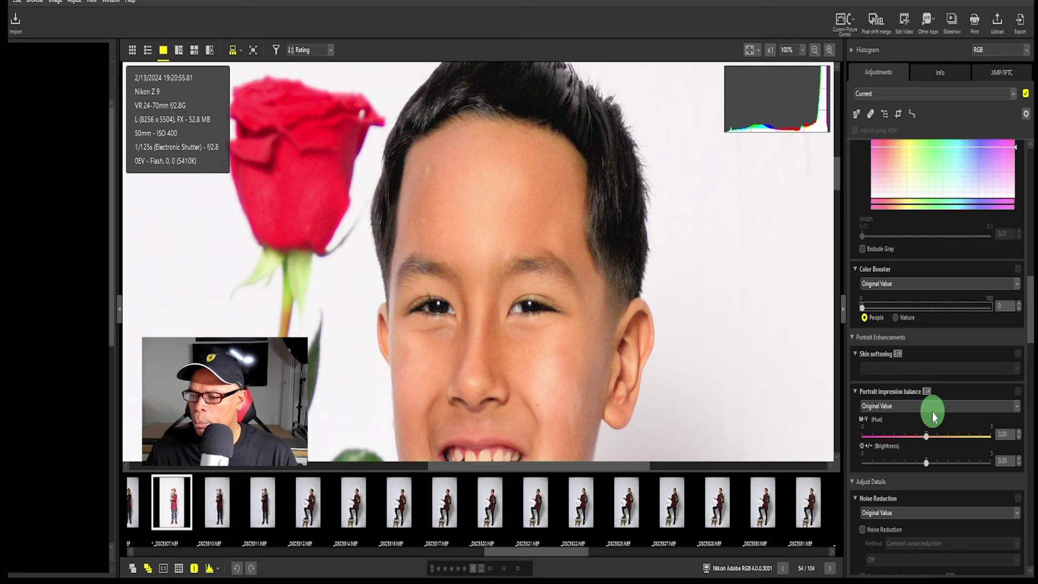
{"action": "scroll", "coordinate": [932, 412], "scroll_direction": "down", "scroll_amount": 4}
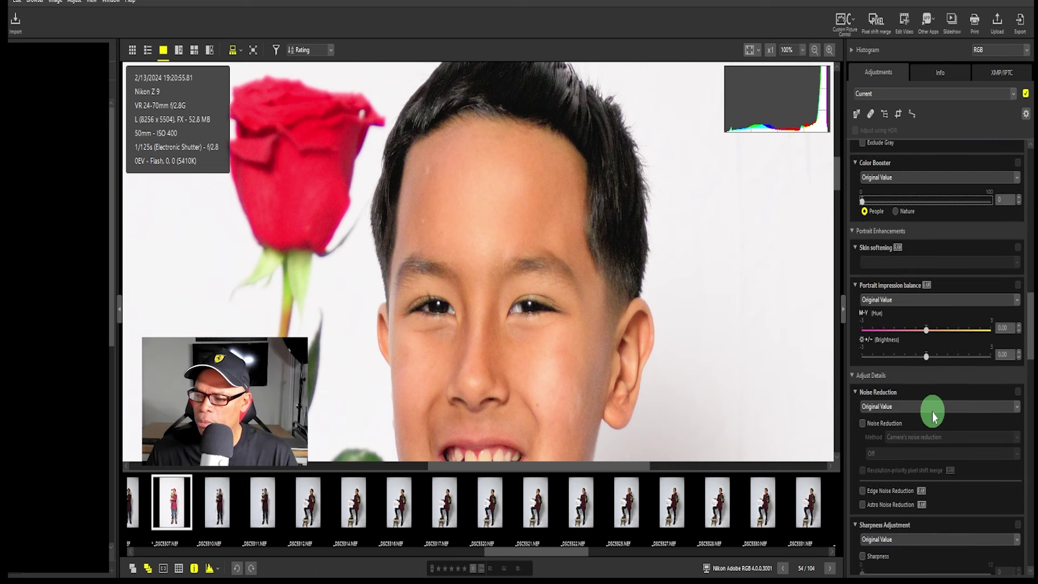
{"action": "scroll", "coordinate": [932, 412], "scroll_direction": "down", "scroll_amount": 1}
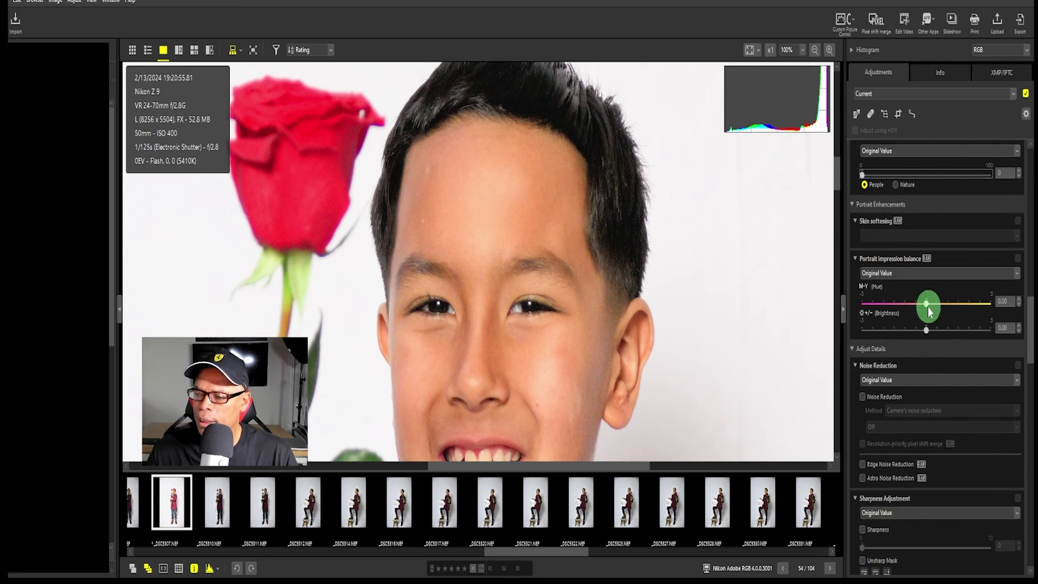
{"action": "mouse_move", "coordinate": [928, 303]}
{"action": "left_mouse_down"}
{"action": "mouse_move", "coordinate": [978, 305]}
{"action": "mouse_move", "coordinate": [893, 308]}
{"action": "mouse_move", "coordinate": [929, 311]}
{"action": "mouse_move", "coordinate": [920, 276]}
{"action": "mouse_move", "coordinate": [893, 307]}
{"action": "mouse_move", "coordinate": [922, 307]}
{"action": "left_mouse_up"}
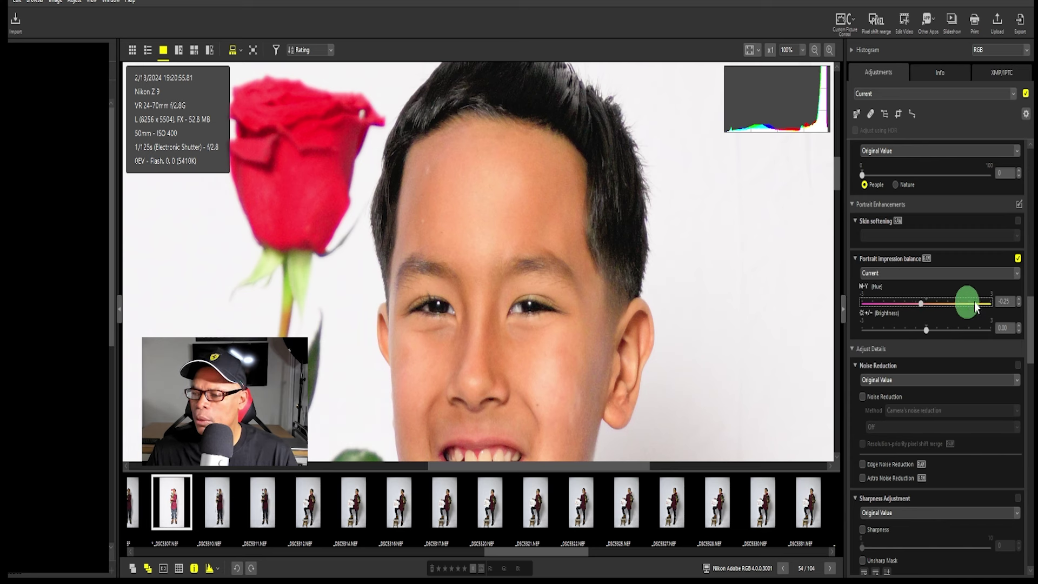
{"action": "left_click", "coordinate": [1019, 300]}
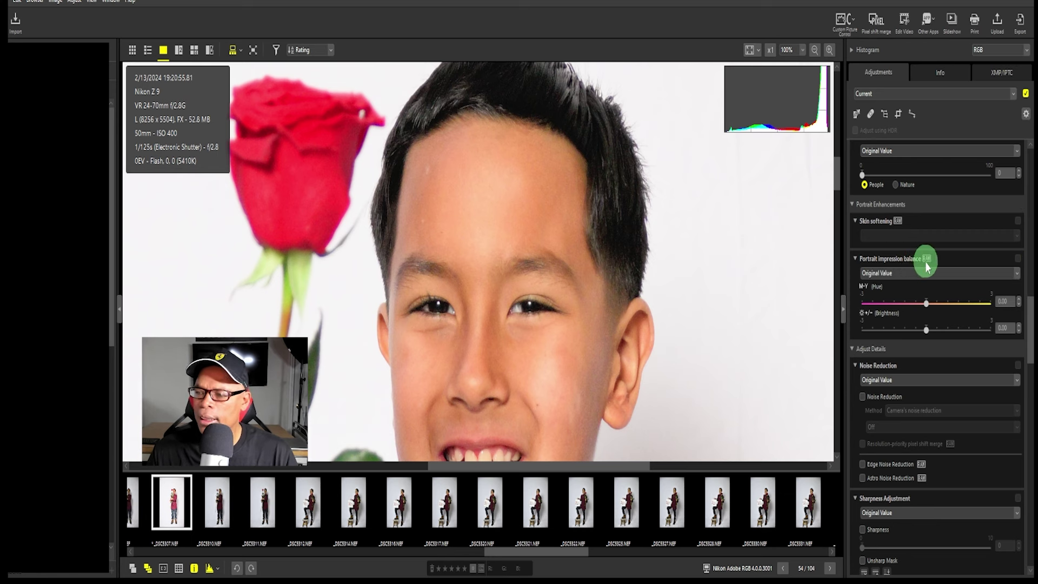
{"action": "left_click", "coordinate": [854, 222]}
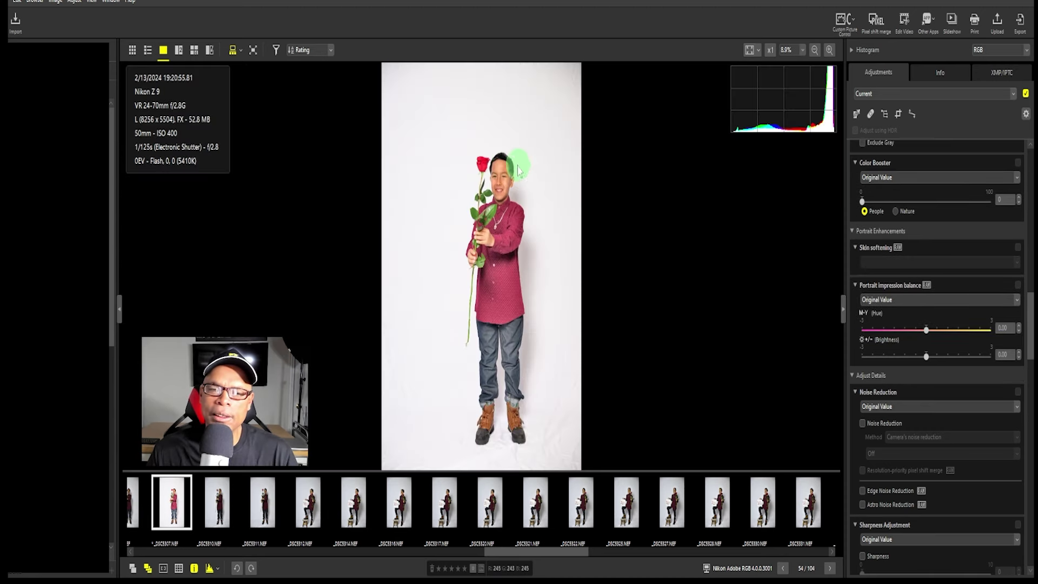
Step: View the boy's face at 100% and enable noise reduction at the Low level
{"action": "left_click", "coordinate": [506, 166]}
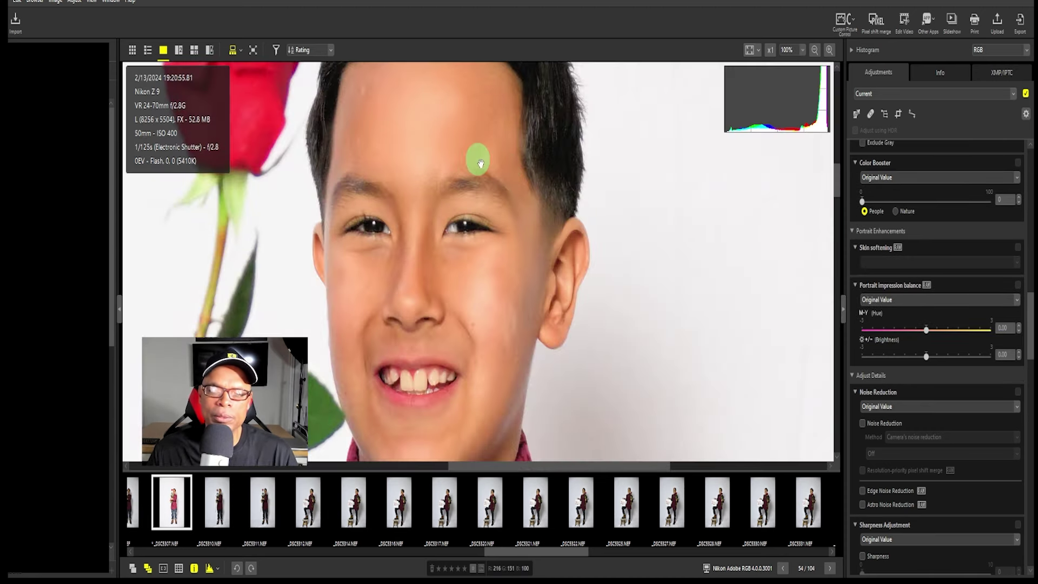
{"action": "left_click_drag", "start_coordinate": [475, 162], "coordinate": [607, 234]}
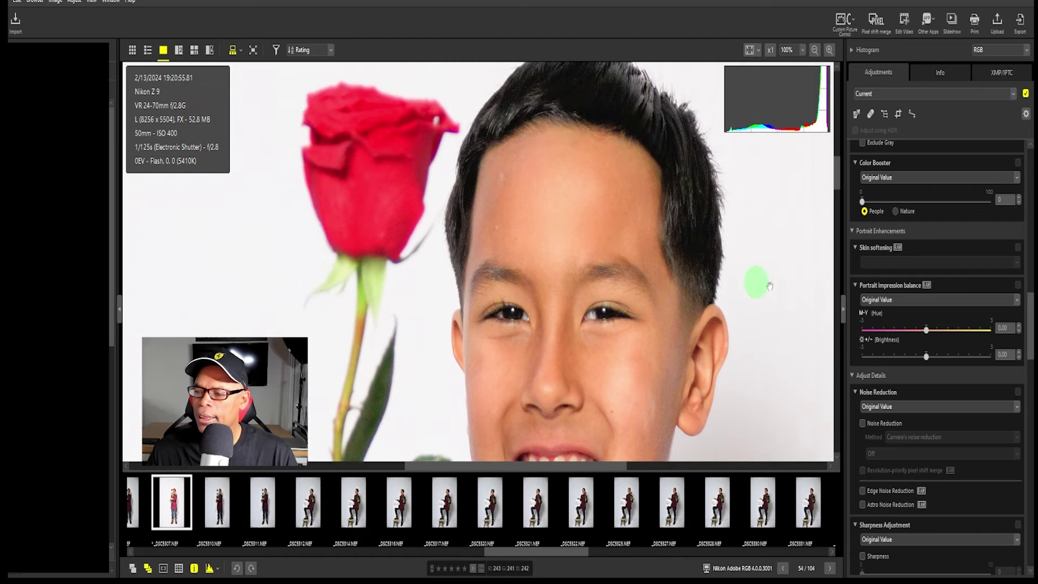
{"action": "scroll", "coordinate": [893, 327], "scroll_direction": "down", "scroll_amount": 2}
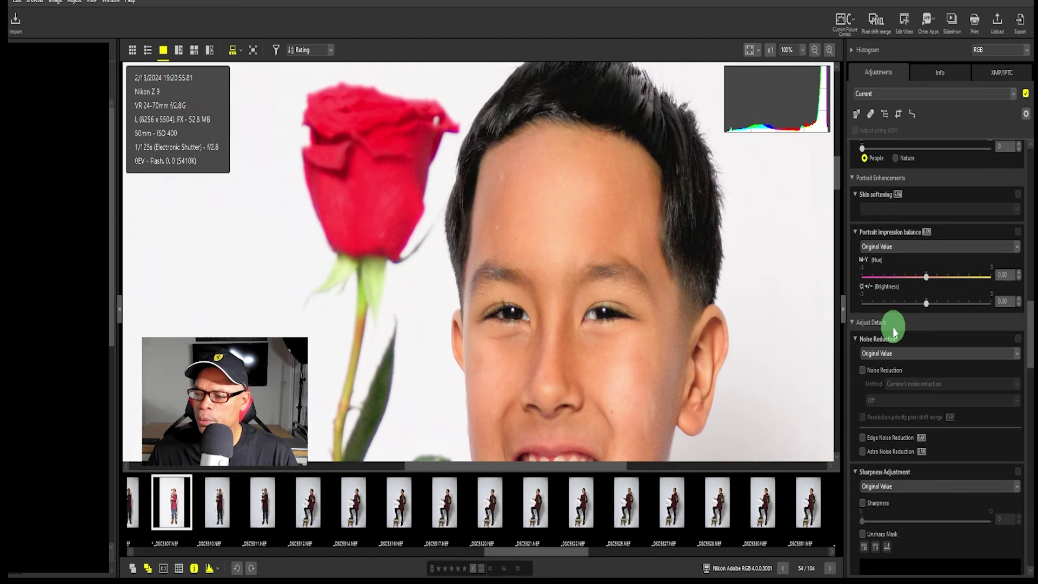
{"action": "scroll", "coordinate": [893, 328], "scroll_direction": "down", "scroll_amount": 1}
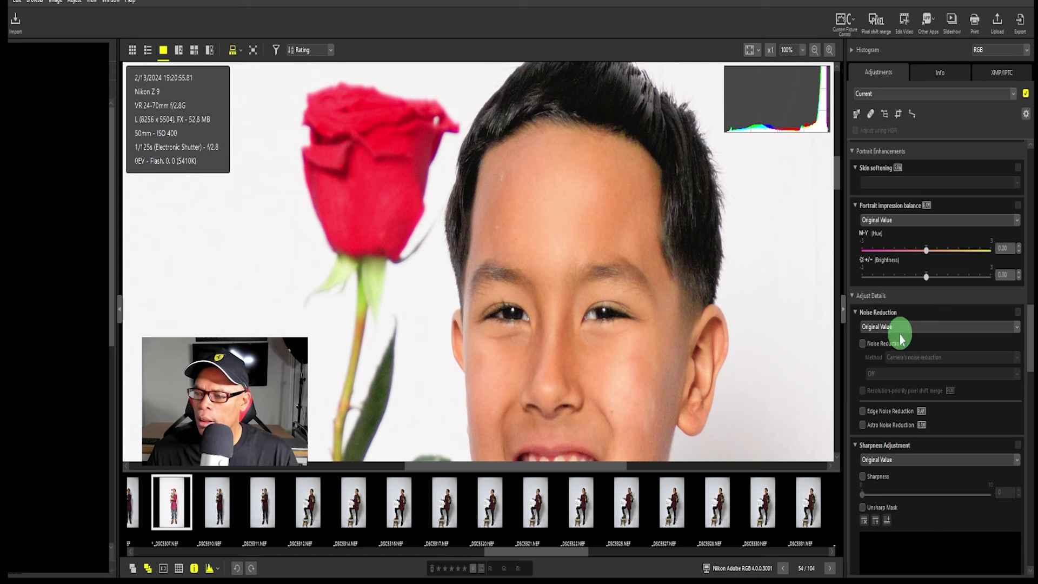
{"action": "left_click", "coordinate": [863, 343]}
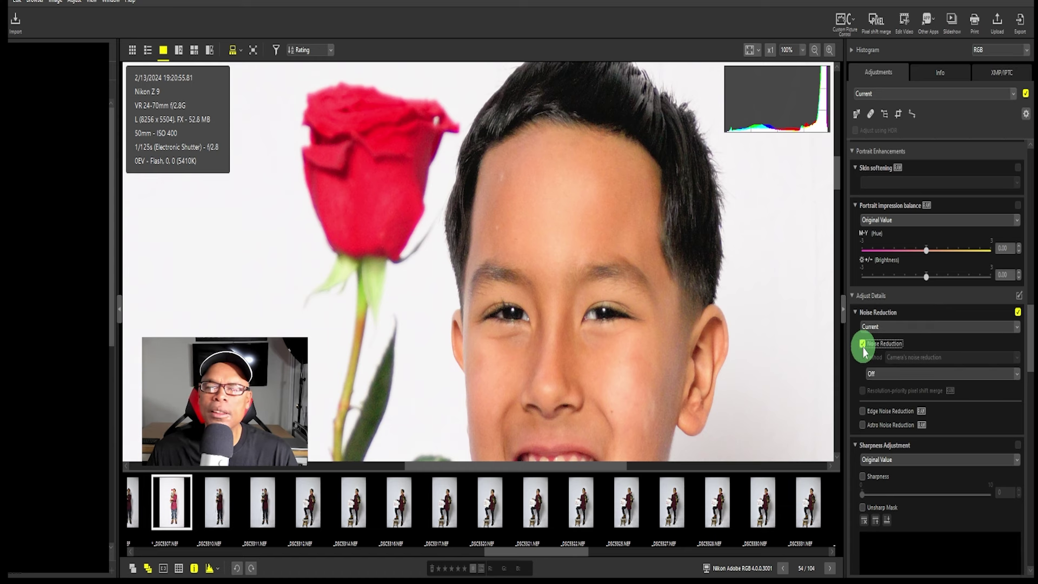
{"action": "left_click", "coordinate": [904, 372]}
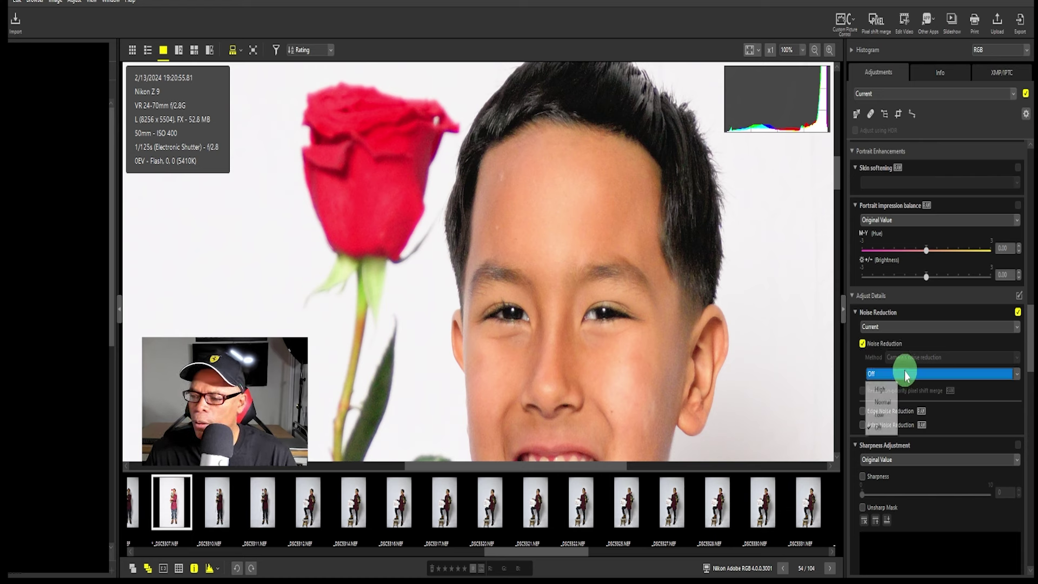
{"action": "left_click", "coordinate": [879, 414]}
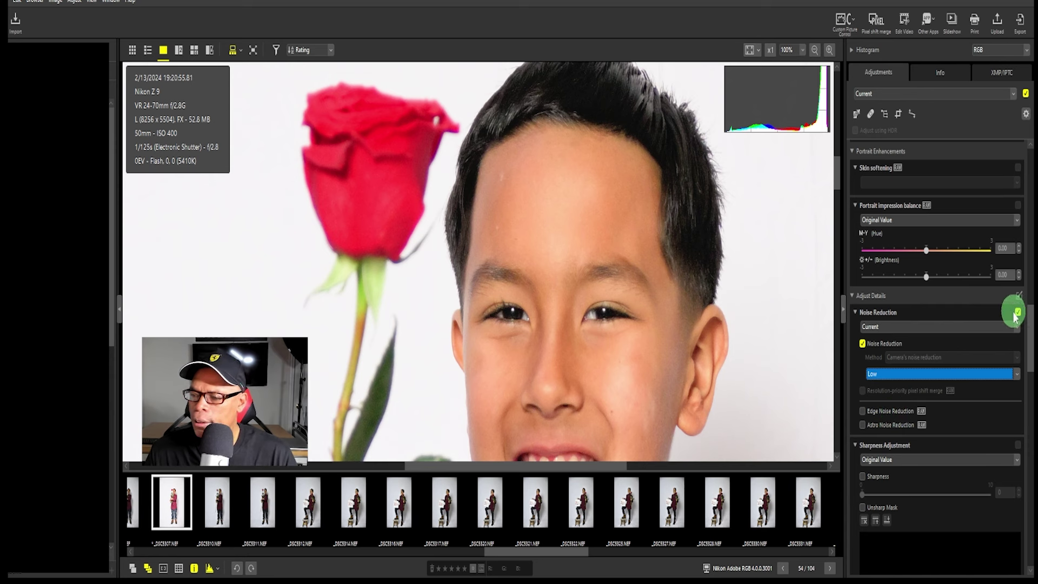
Step: Compare the portrait with and without the Low noise reduction
{"action": "left_click", "coordinate": [863, 343]}
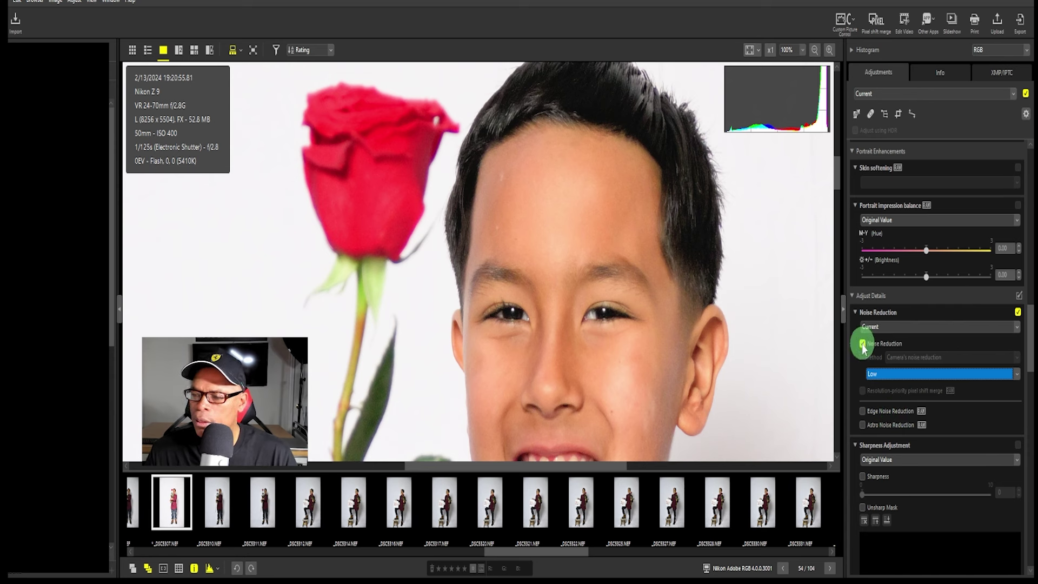
{"action": "left_click", "coordinate": [863, 345]}
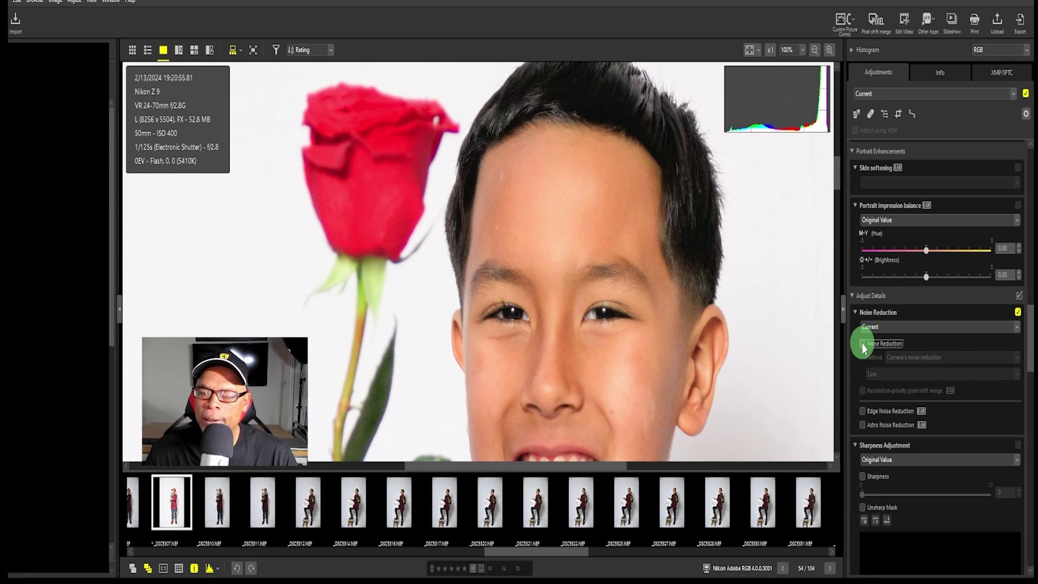
{"action": "left_click", "coordinate": [863, 345]}
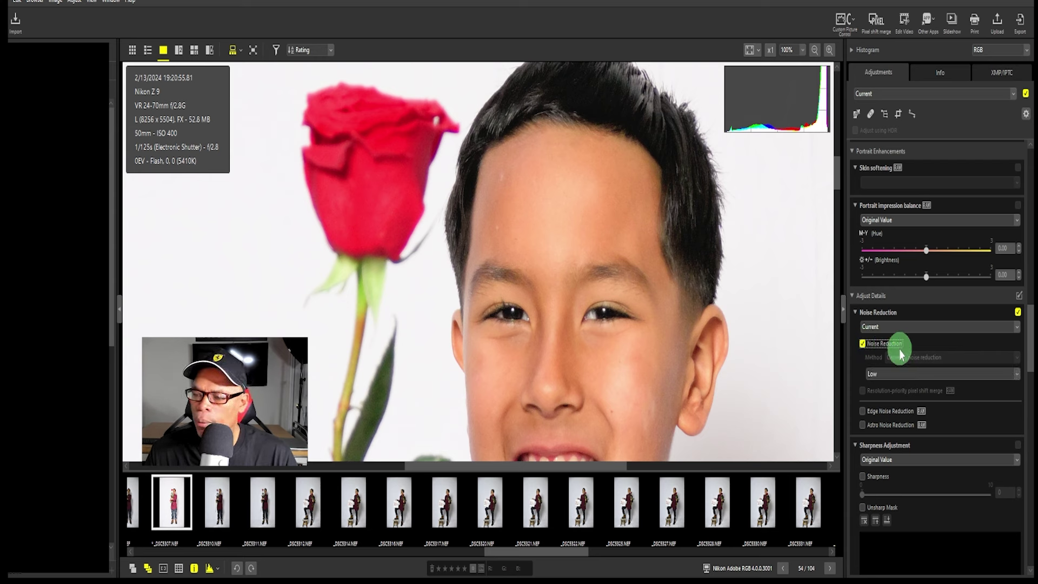
Step: Set noise reduction to Normal and enable both Edge Noise Reduction and Astro Noise Reduction
{"action": "left_click", "coordinate": [893, 374]}
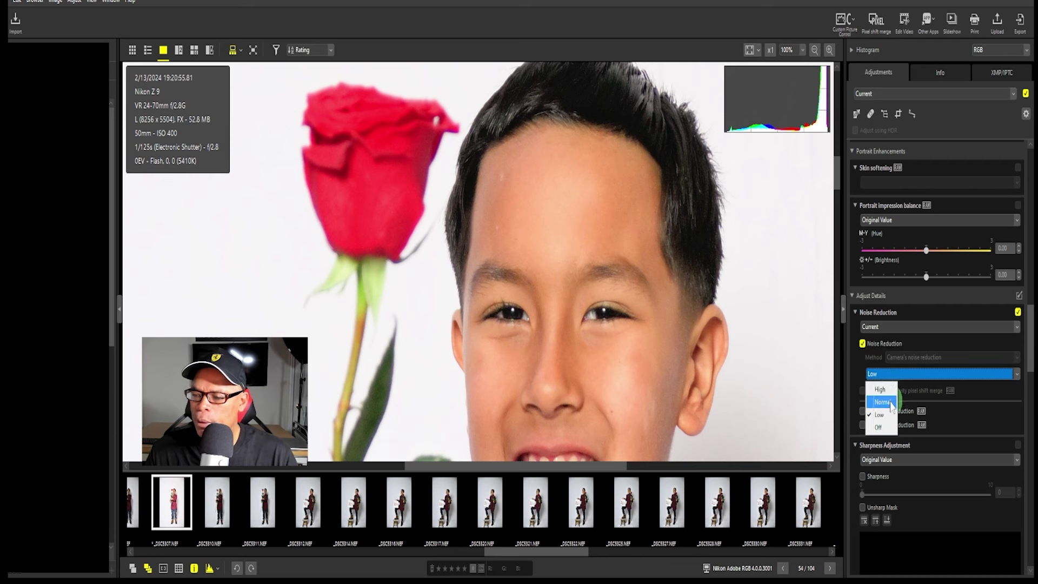
{"action": "left_click", "coordinate": [882, 402]}
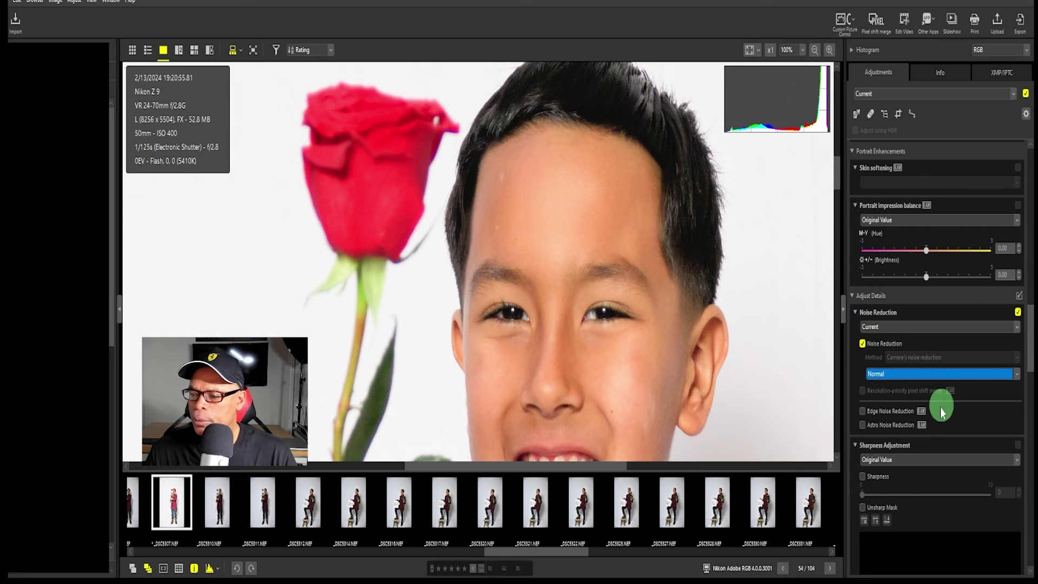
{"action": "left_click", "coordinate": [863, 412]}
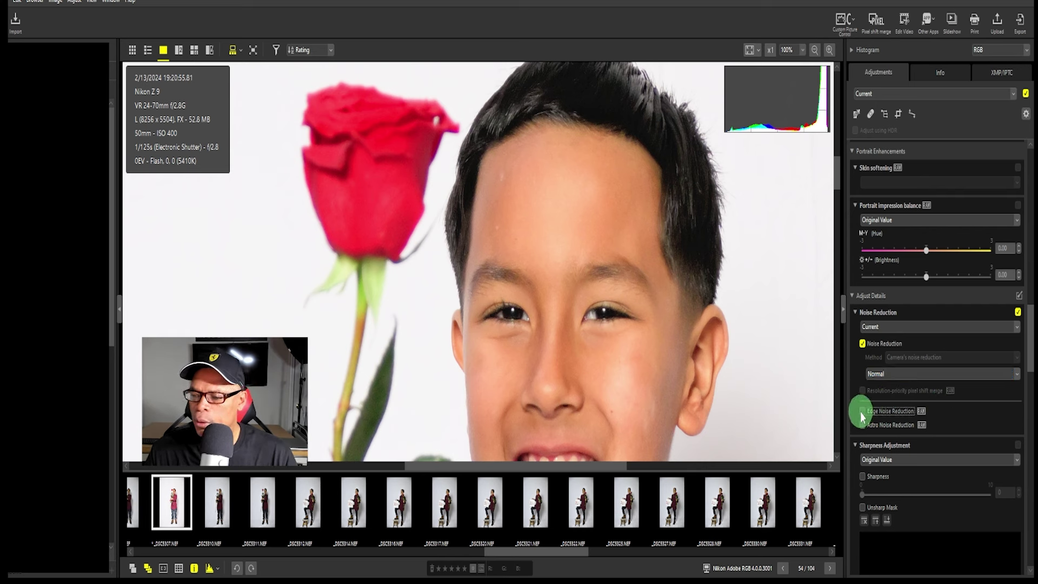
{"action": "left_click", "coordinate": [862, 425]}
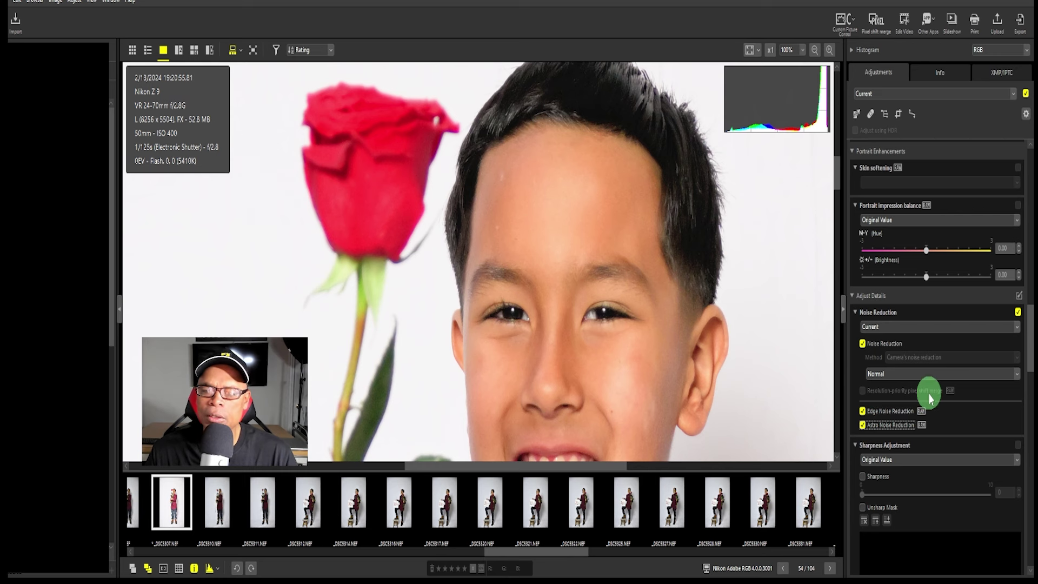
Step: Examine the noise-reduced portrait as a whole and the boy's face at 100% magnification
{"action": "scroll", "coordinate": [929, 394], "scroll_direction": "down", "scroll_amount": 2}
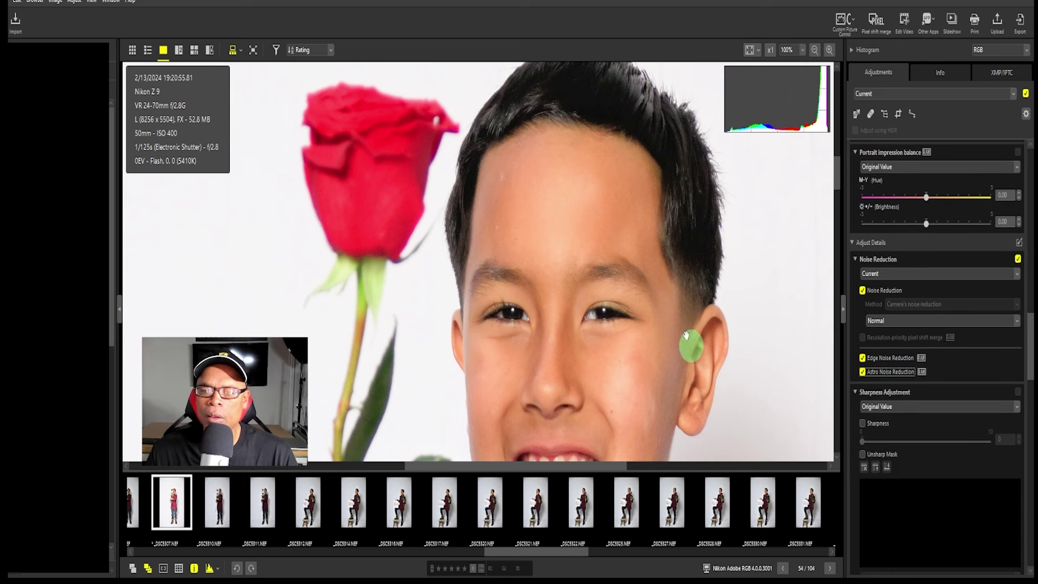
{"action": "scroll", "coordinate": [678, 324], "scroll_direction": "down", "scroll_amount": 1}
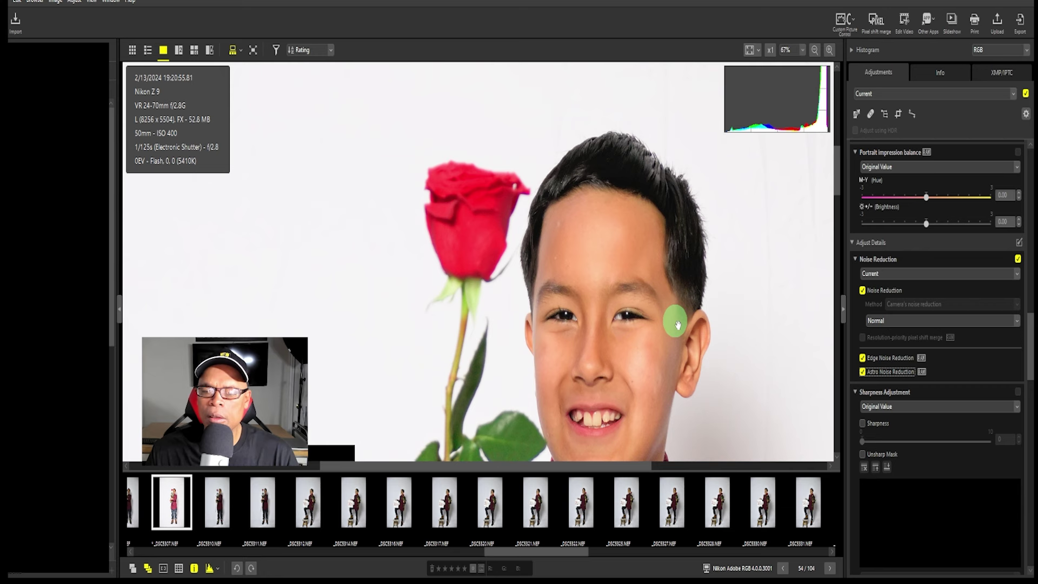
{"action": "scroll", "coordinate": [656, 293], "scroll_direction": "down", "scroll_amount": 3}
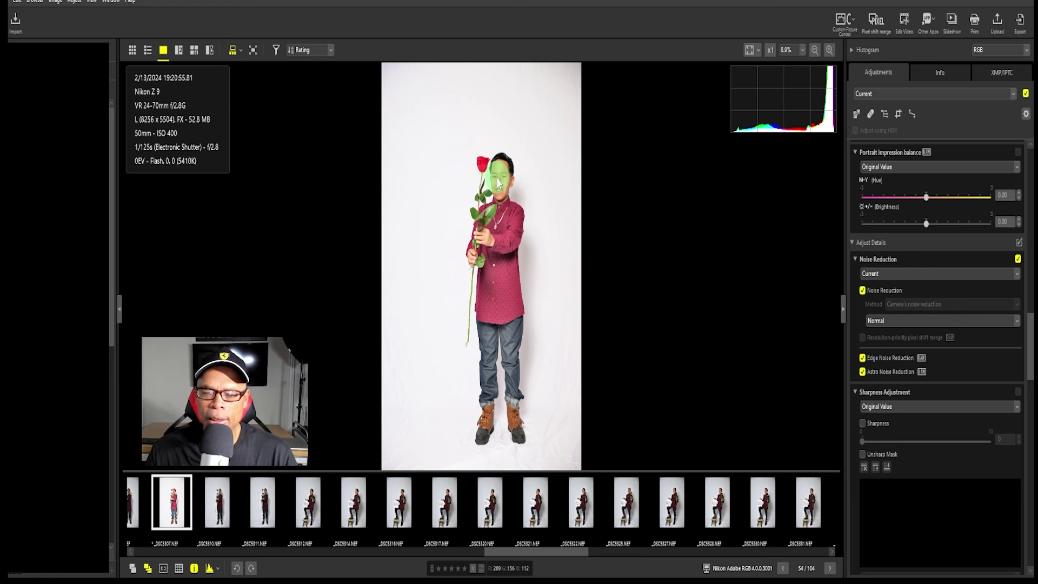
{"action": "left_click", "coordinate": [498, 182]}
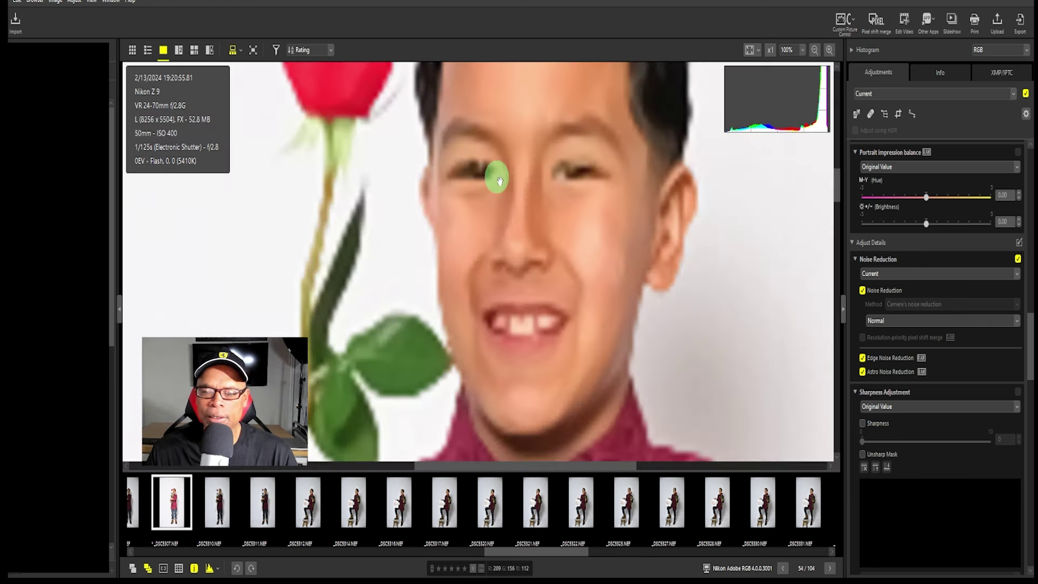
{"action": "left_click", "coordinate": [492, 168]}
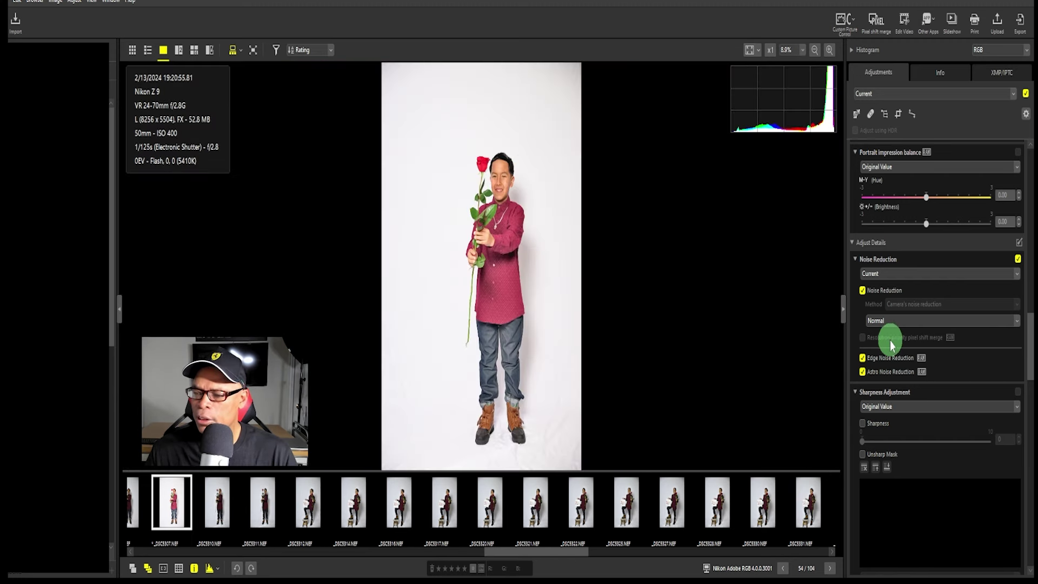
Step: Enable the Sharpness adjustment, set it to 4, and view the boy's face at 100% magnification
{"action": "scroll", "coordinate": [890, 346], "scroll_direction": "down", "scroll_amount": 1}
{"action": "scroll", "coordinate": [890, 346], "scroll_direction": "down", "scroll_amount": 2}
{"action": "left_click", "coordinate": [863, 344]}
{"action": "left_click", "coordinate": [863, 360]}
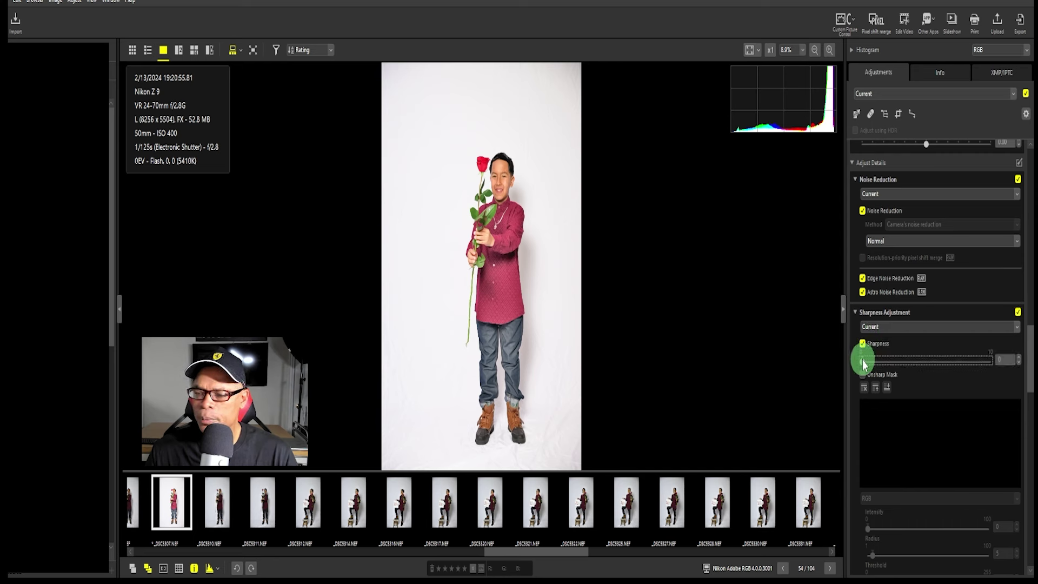
{"action": "left_click_drag", "start_coordinate": [894, 360], "coordinate": [914, 360]}
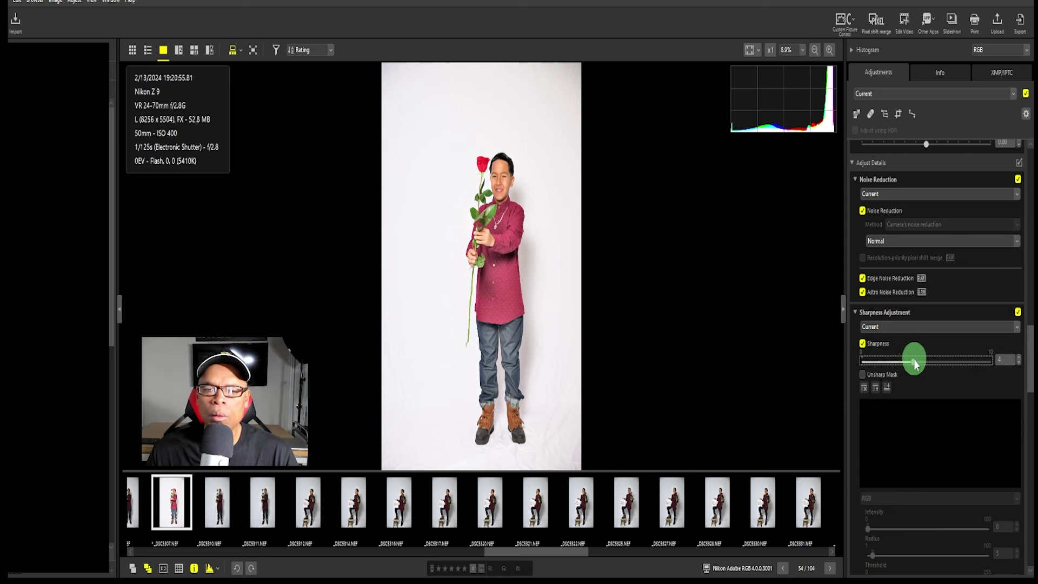
{"action": "left_click", "coordinate": [494, 173]}
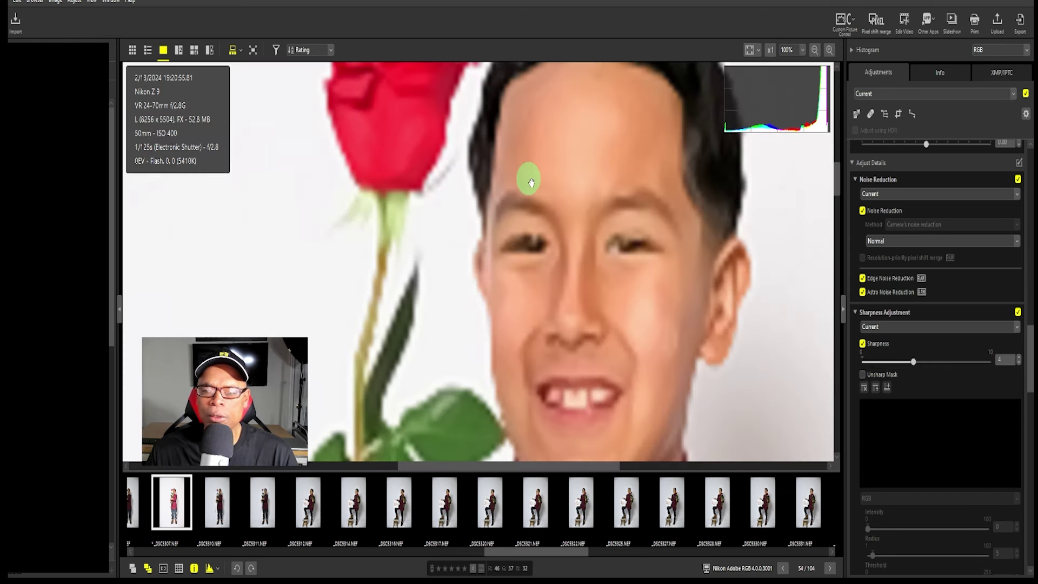
{"action": "mouse_move", "coordinate": [534, 185]}
{"action": "left_mouse_down"}
{"action": "mouse_move", "coordinate": [519, 243]}
{"action": "mouse_move", "coordinate": [519, 215]}
{"action": "left_mouse_up"}
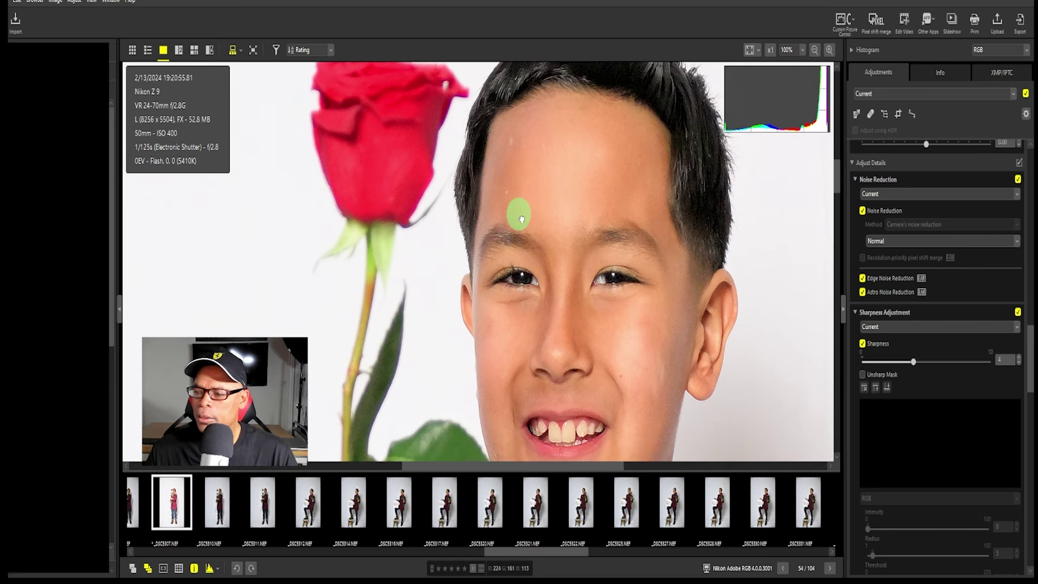
{"action": "left_click_drag", "start_coordinate": [864, 369], "coordinate": [866, 379]}
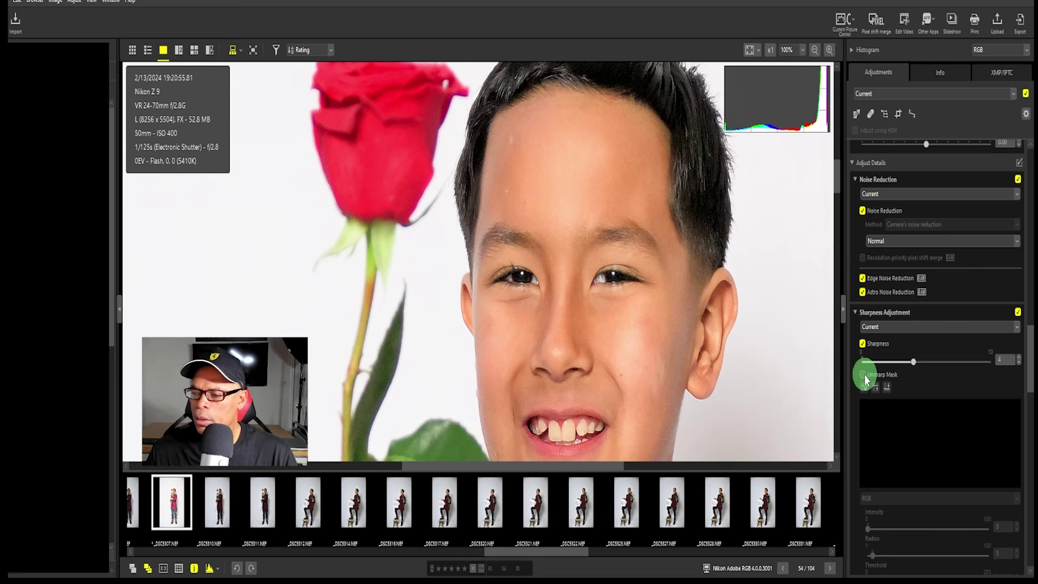
{"action": "left_click", "coordinate": [864, 376]}
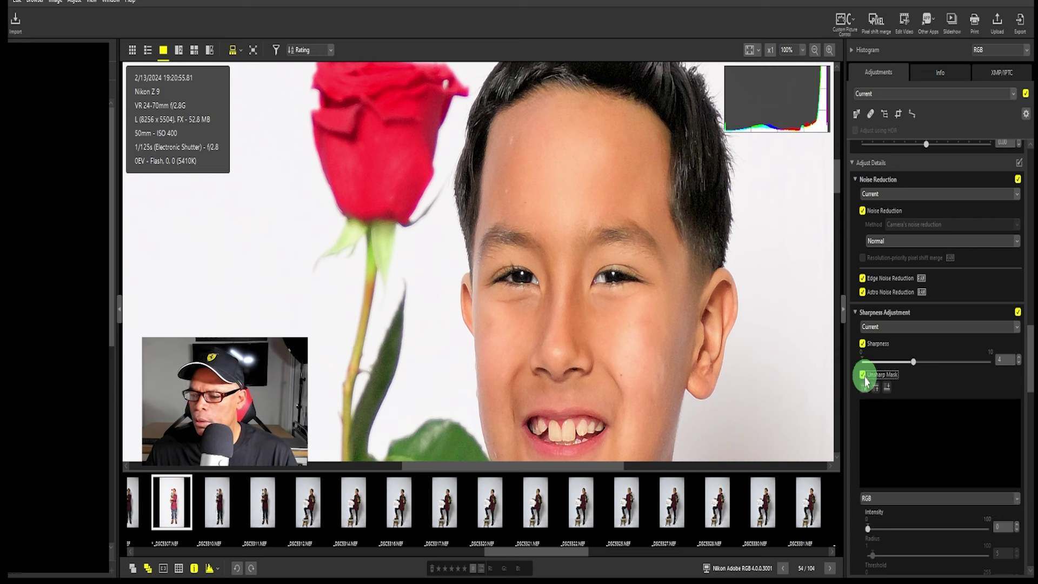
{"action": "left_click", "coordinate": [865, 376]}
Step: Set the Sharpness adjustment to 6
{"action": "left_click", "coordinate": [914, 362]}
{"action": "mouse_move", "coordinate": [915, 363]}
{"action": "left_mouse_down"}
{"action": "mouse_move", "coordinate": [955, 362]}
{"action": "mouse_move", "coordinate": [884, 364]}
{"action": "mouse_move", "coordinate": [934, 359]}
{"action": "mouse_move", "coordinate": [912, 362]}
{"action": "left_mouse_up"}
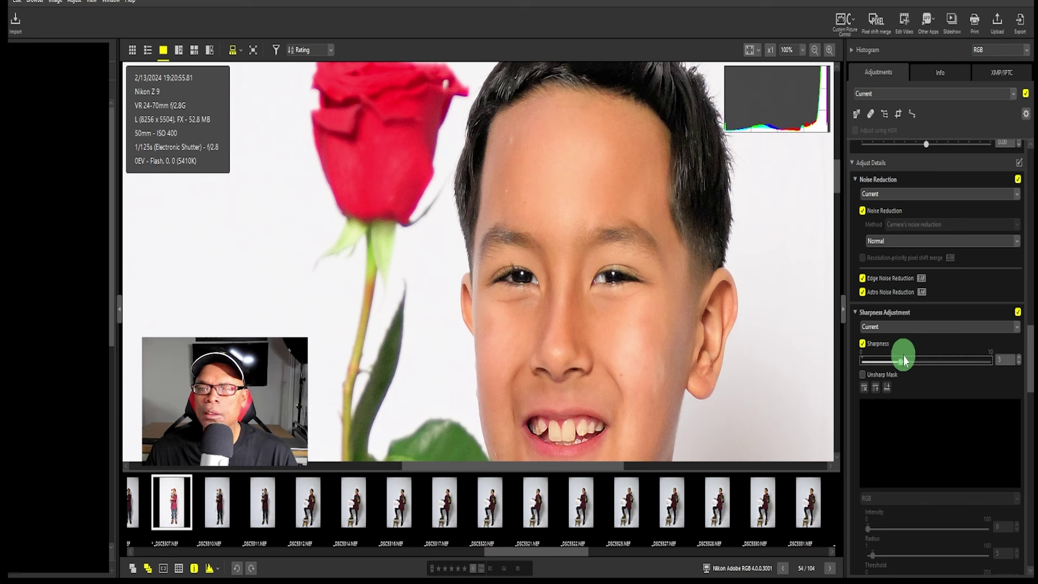
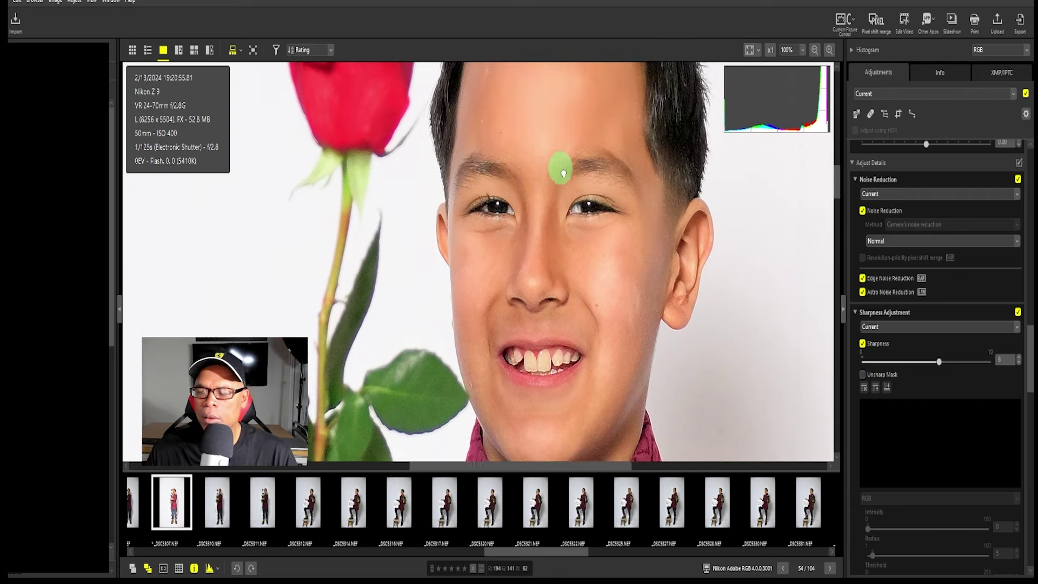
Step: Activate the Auto Retouch Brush tool in the Touch-up adjustments
{"action": "left_click", "coordinate": [921, 278]}
{"action": "scroll", "coordinate": [920, 276], "scroll_direction": "down", "scroll_amount": 5}
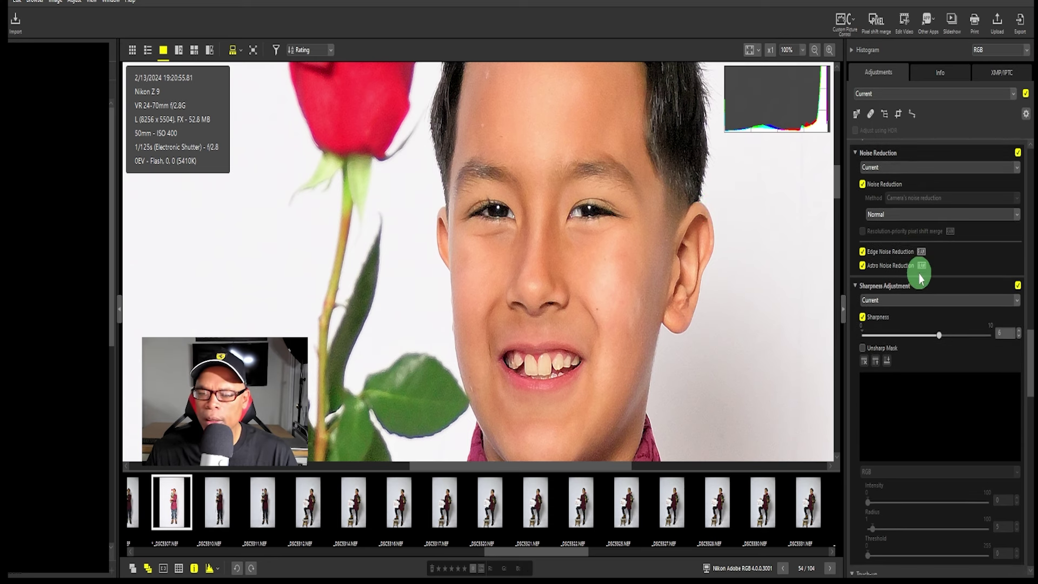
{"action": "scroll", "coordinate": [918, 273], "scroll_direction": "down", "scroll_amount": 1}
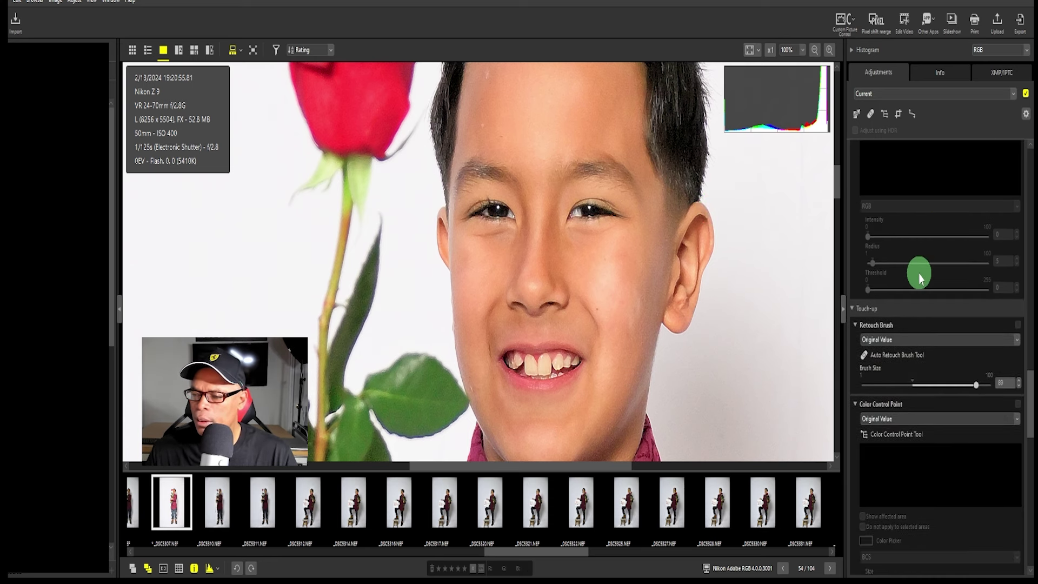
{"action": "left_click", "coordinate": [880, 358]}
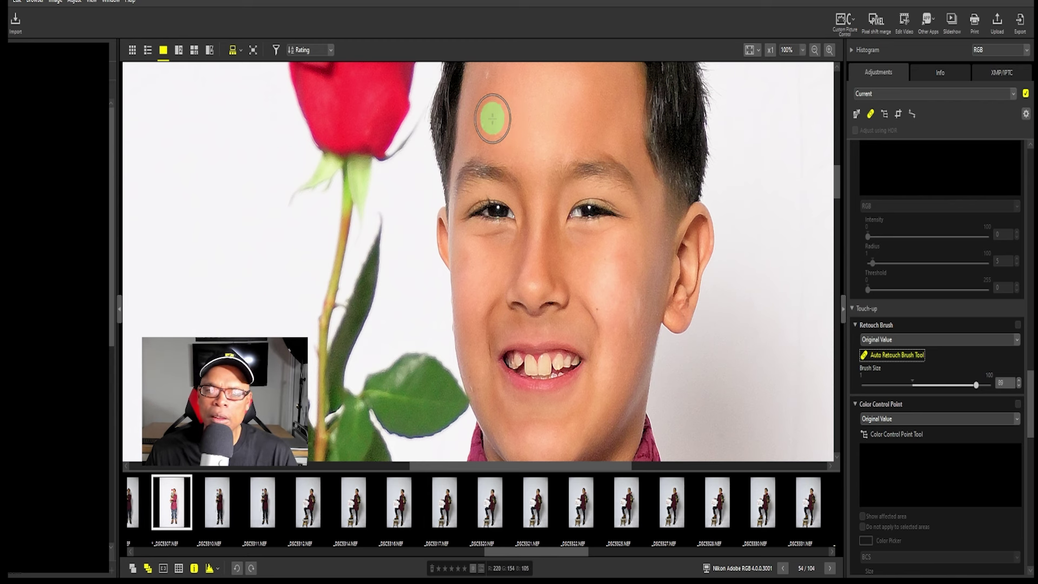
Step: Try the Auto Retouch Brush on the forehead blemish with the current large brush, and undo the stroke
{"action": "mouse_move", "coordinate": [492, 119]}
{"action": "left_mouse_down"}
{"action": "mouse_move", "coordinate": [475, 130]}
{"action": "mouse_move", "coordinate": [488, 118]}
{"action": "left_mouse_up"}
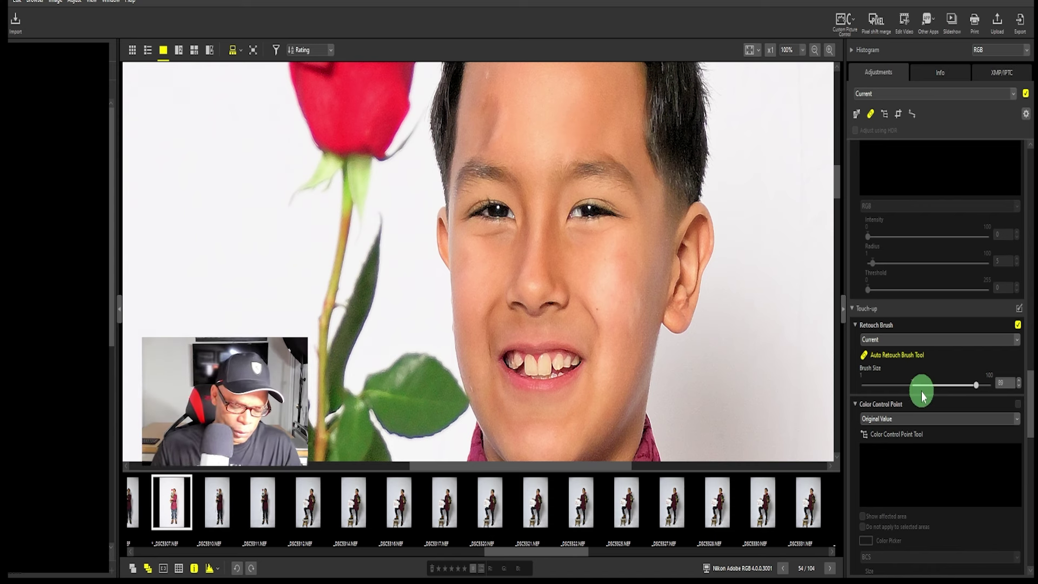
{"action": "key", "text": "ctrl+z"}
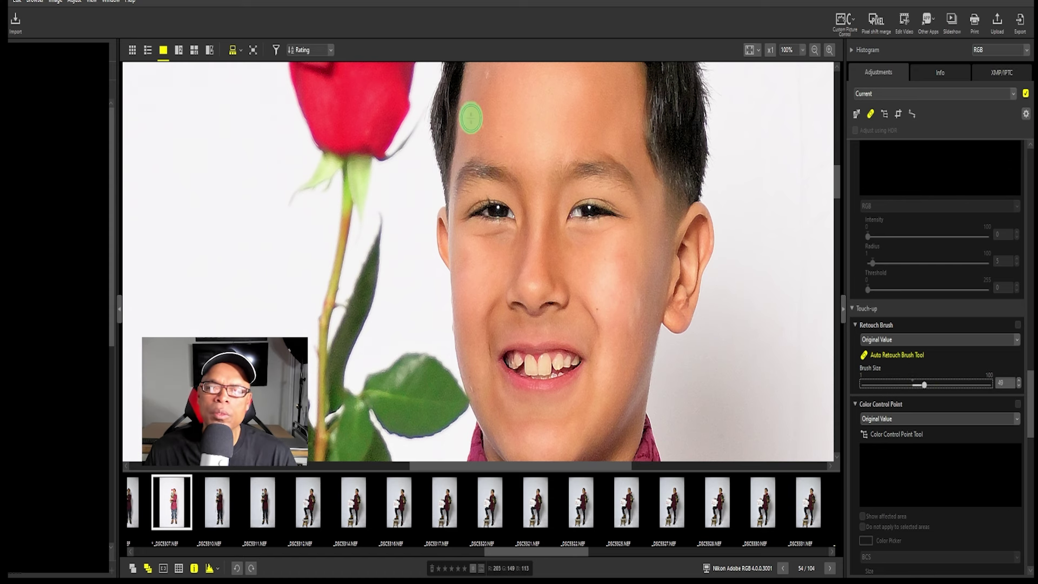
Step: Retouch the forehead blemish using brush size 49 and compare the skin with and without the retouch
{"action": "left_click", "coordinate": [481, 124]}
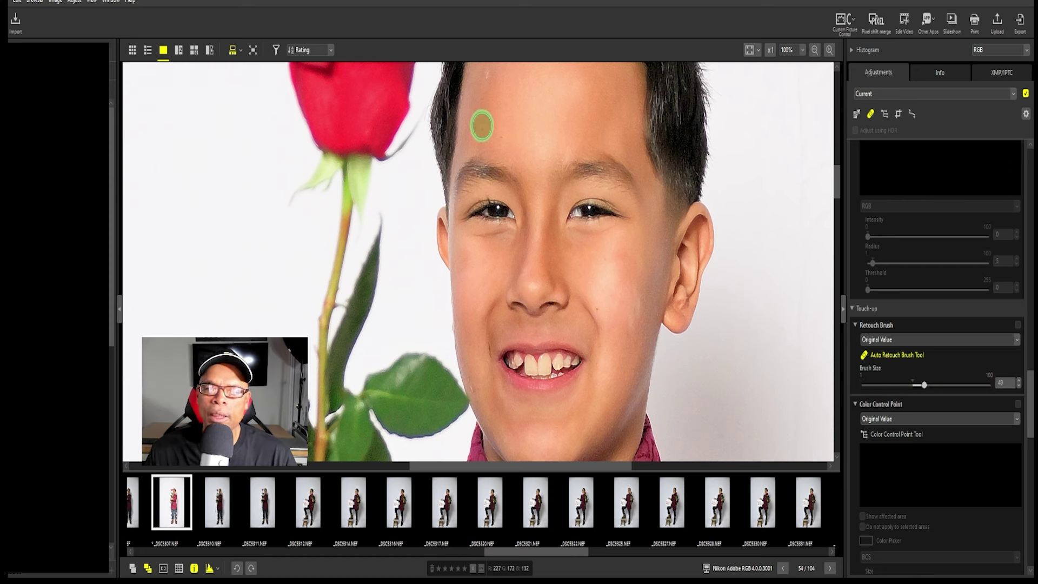
{"action": "left_click", "coordinate": [1018, 326]}
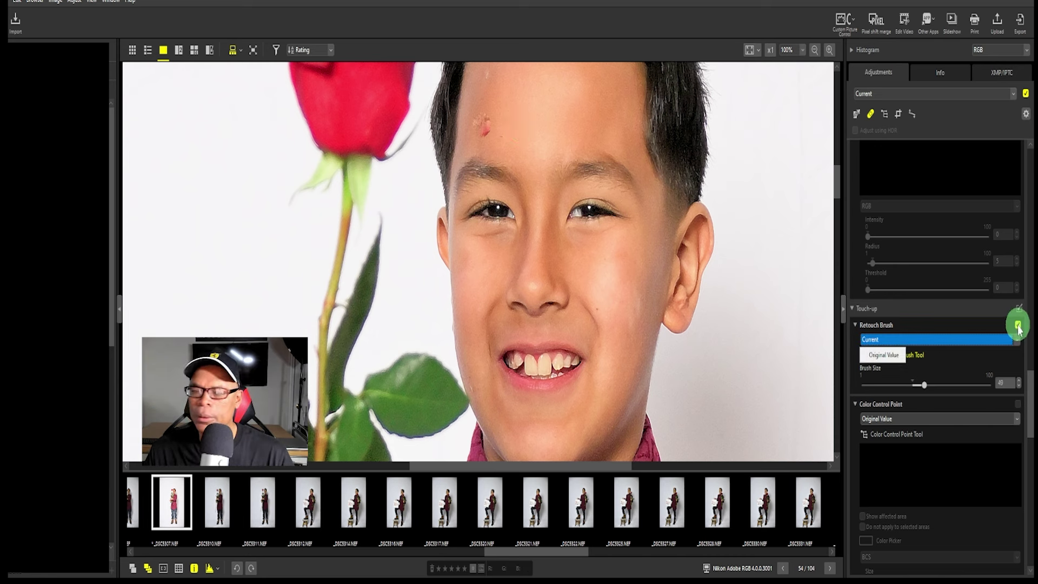
{"action": "left_click", "coordinate": [1018, 326]}
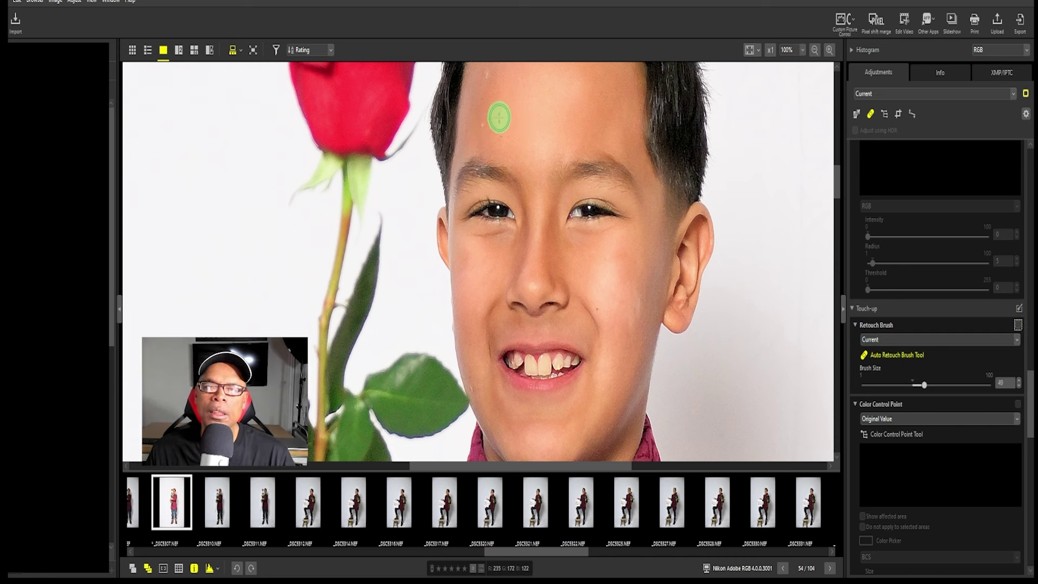
{"action": "scroll", "coordinate": [483, 126], "scroll_direction": "up", "scroll_amount": 2}
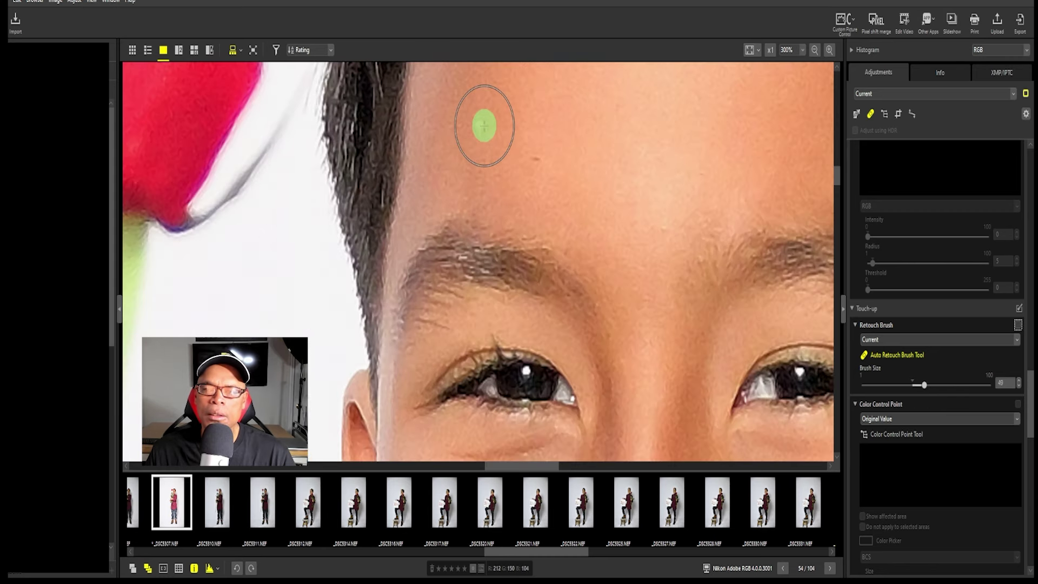
{"action": "scroll", "coordinate": [484, 126], "scroll_direction": "down", "scroll_amount": 4}
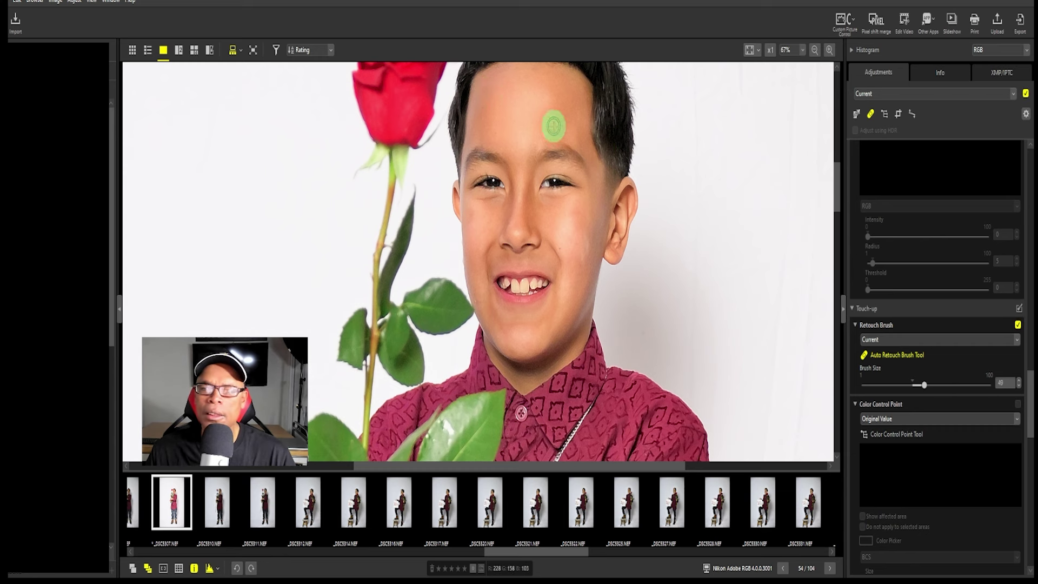
{"action": "scroll", "coordinate": [551, 124], "scroll_direction": "up", "scroll_amount": 4}
{"action": "scroll", "coordinate": [554, 126], "scroll_direction": "down", "scroll_amount": 4}
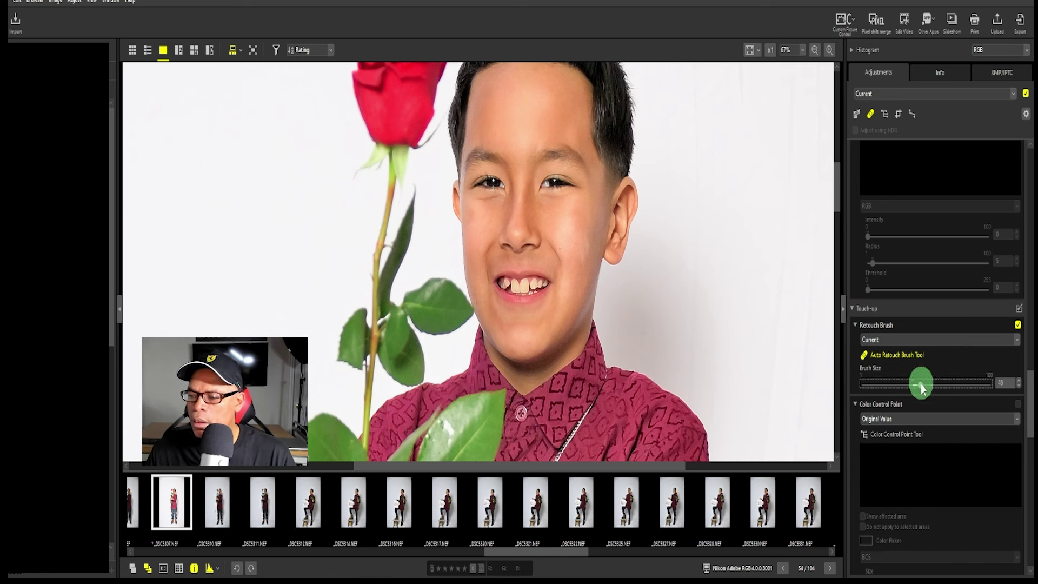
Step: Set the retouch brush size to 31 and compare the forehead at 200% with and without the retouch
{"action": "left_click_drag", "start_coordinate": [901, 390], "coordinate": [900, 389]}
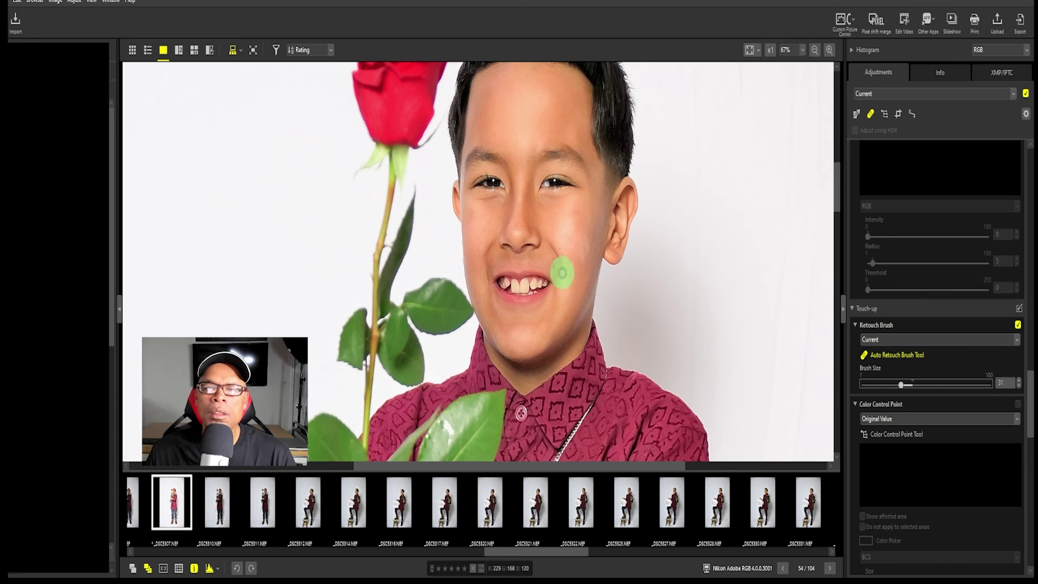
{"action": "left_click_drag", "start_coordinate": [838, 202], "coordinate": [839, 181]}
{"action": "scroll", "coordinate": [841, 184], "scroll_direction": "down", "scroll_amount": 3}
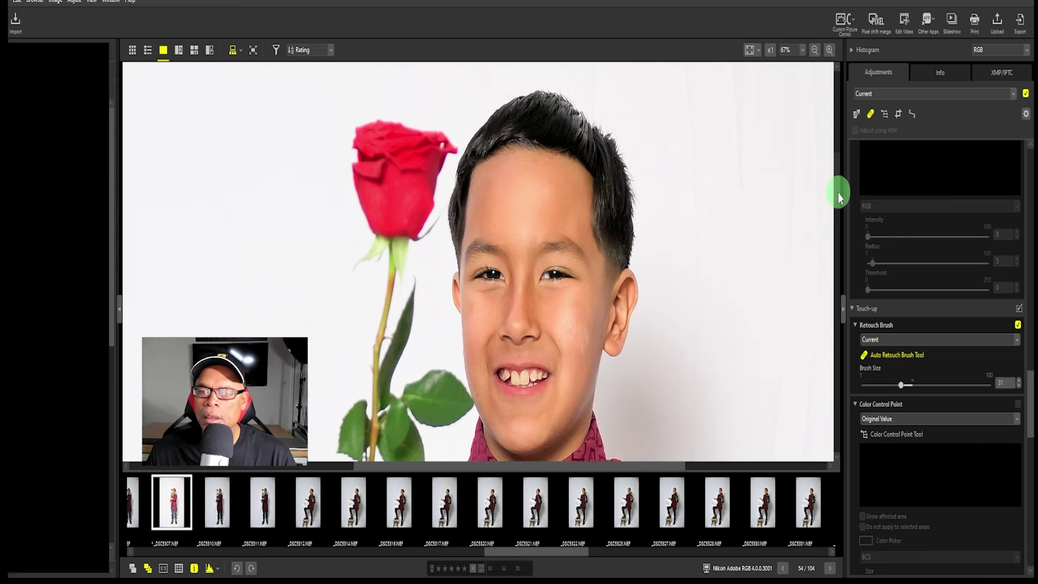
{"action": "left_click", "coordinate": [829, 51]}
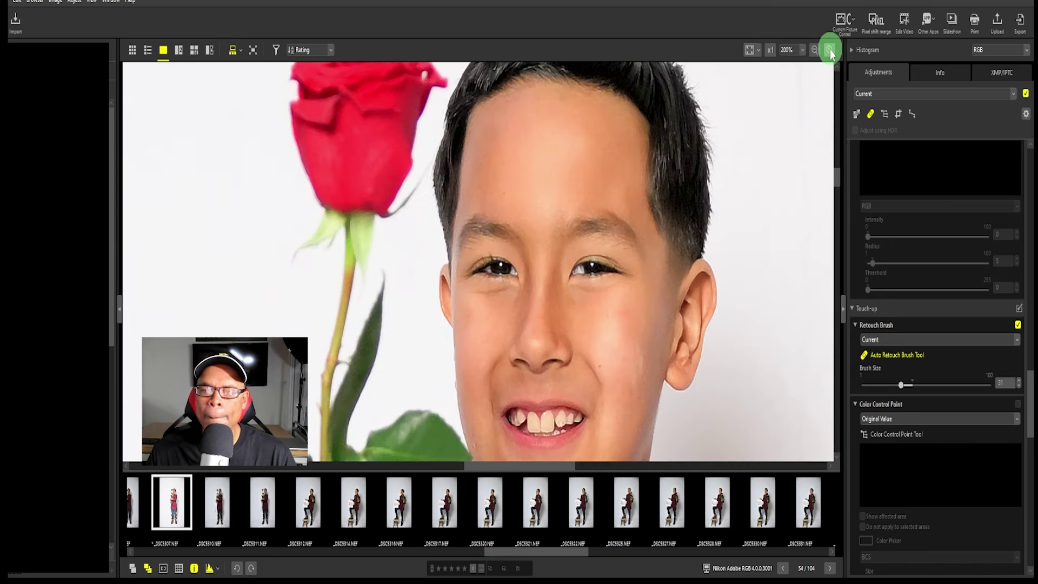
{"action": "left_click", "coordinate": [829, 50]}
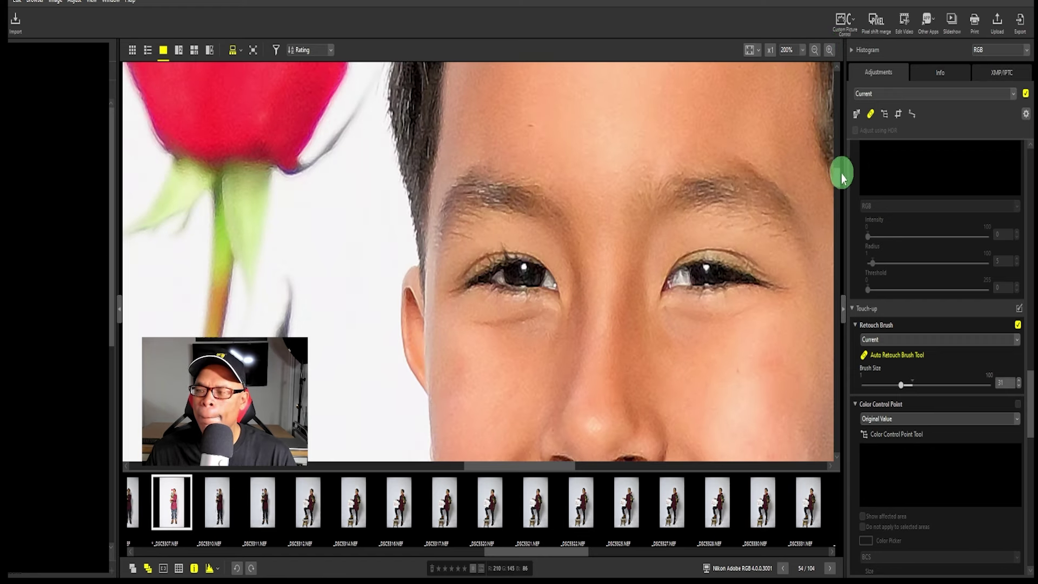
{"action": "mouse_move", "coordinate": [839, 183]}
{"action": "left_mouse_down"}
{"action": "mouse_move", "coordinate": [841, 162]}
{"action": "mouse_move", "coordinate": [833, 185]}
{"action": "mouse_move", "coordinate": [834, 173]}
{"action": "left_mouse_up"}
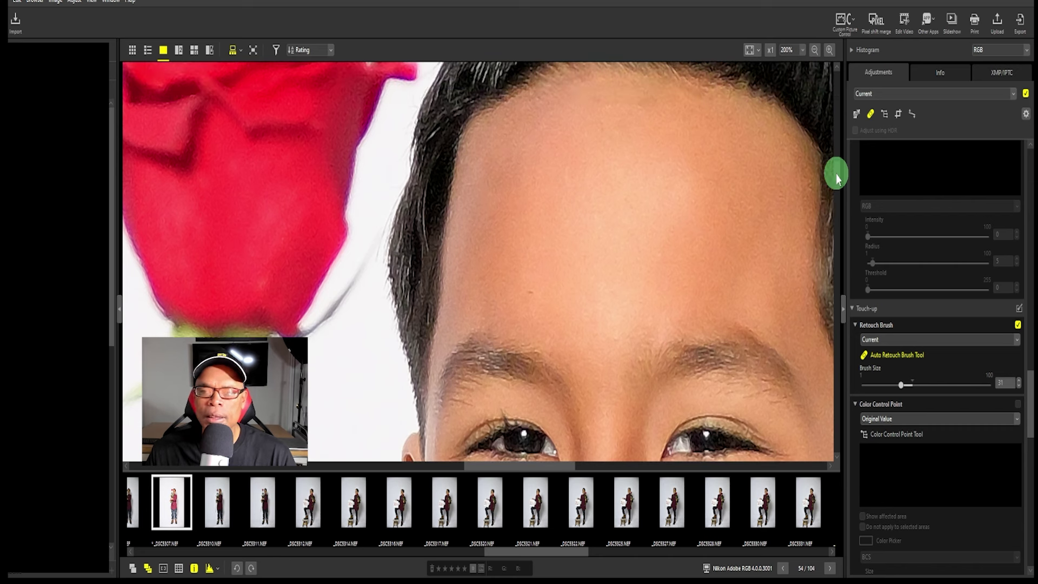
{"action": "left_click", "coordinate": [1017, 325]}
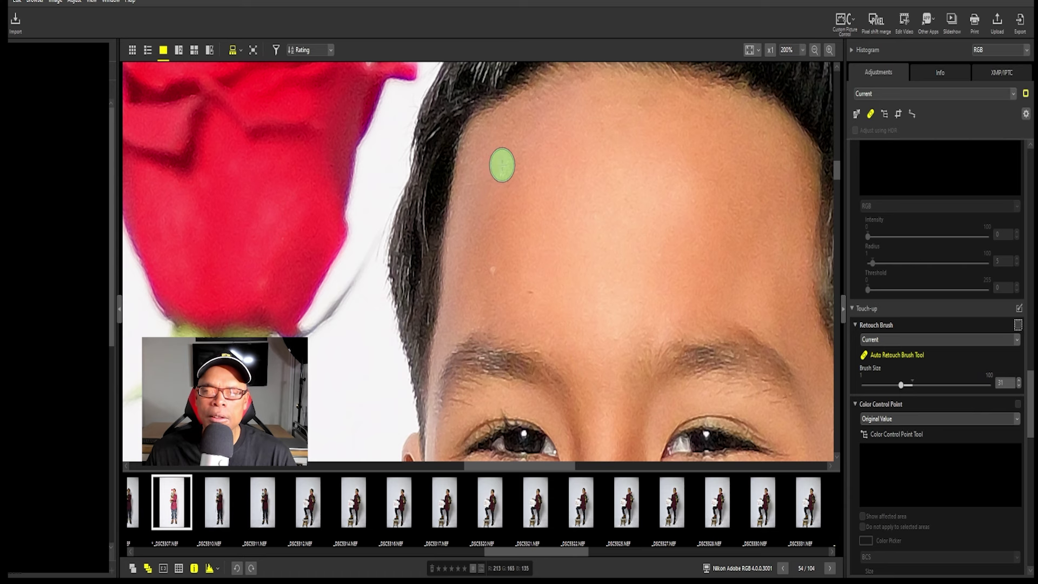
{"action": "left_click", "coordinate": [503, 161]}
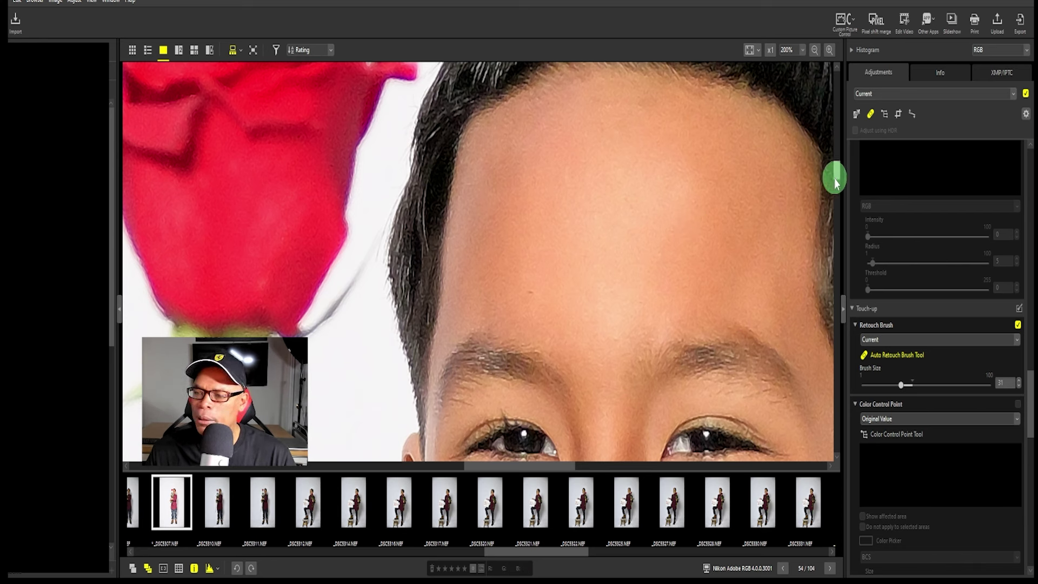
Step: Inspect the lower face at 200% and retouch a strip of skin along the outer side of the boy's left cheek
{"action": "scroll", "coordinate": [835, 174], "scroll_direction": "down", "scroll_amount": 10}
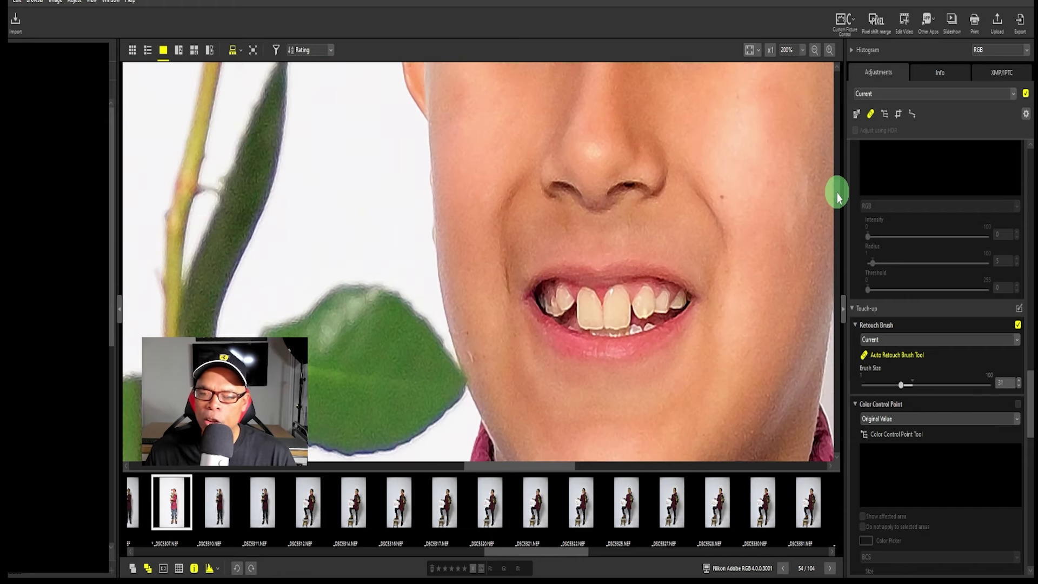
{"action": "scroll", "coordinate": [838, 196], "scroll_direction": "up", "scroll_amount": 2}
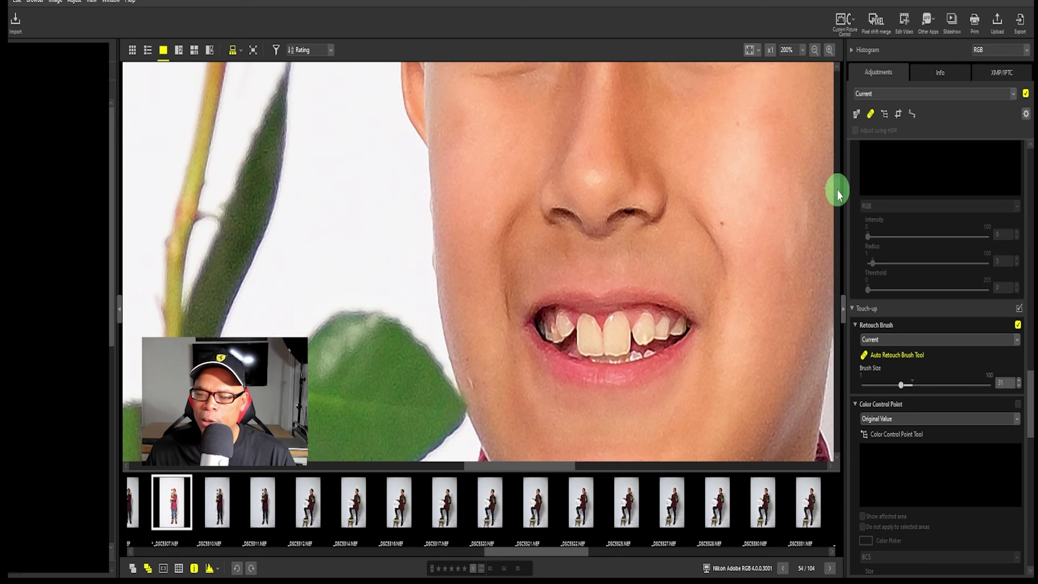
{"action": "scroll", "coordinate": [838, 195], "scroll_direction": "down", "scroll_amount": 1}
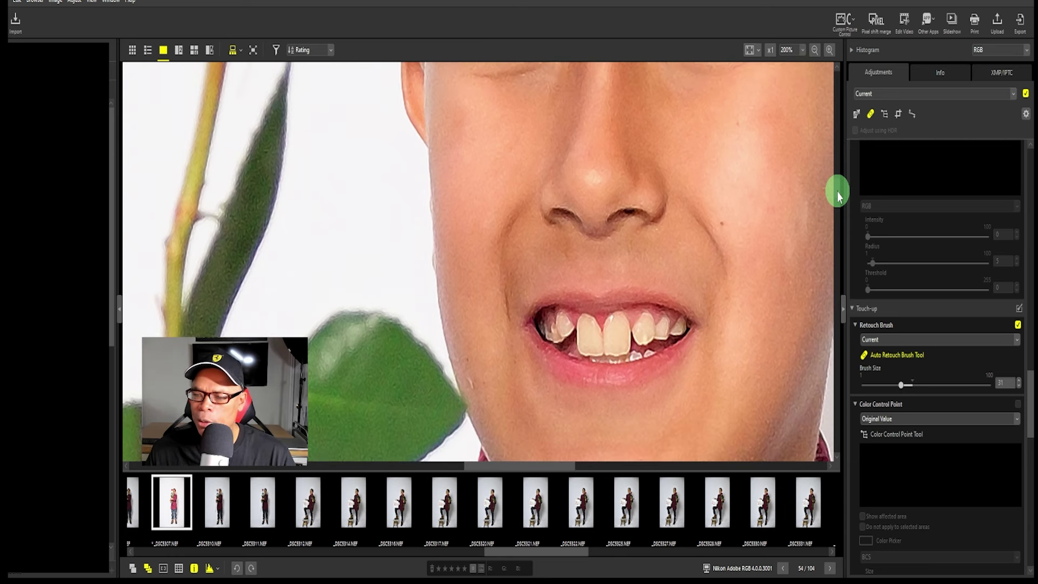
{"action": "scroll", "coordinate": [839, 195], "scroll_direction": "down", "scroll_amount": 4}
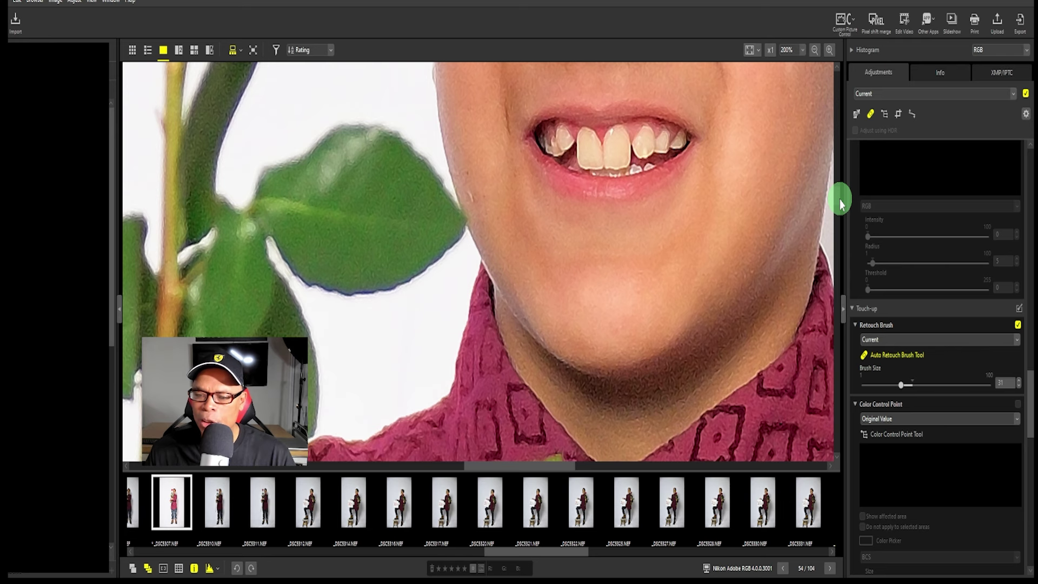
{"action": "scroll", "coordinate": [838, 200], "scroll_direction": "up", "scroll_amount": 6}
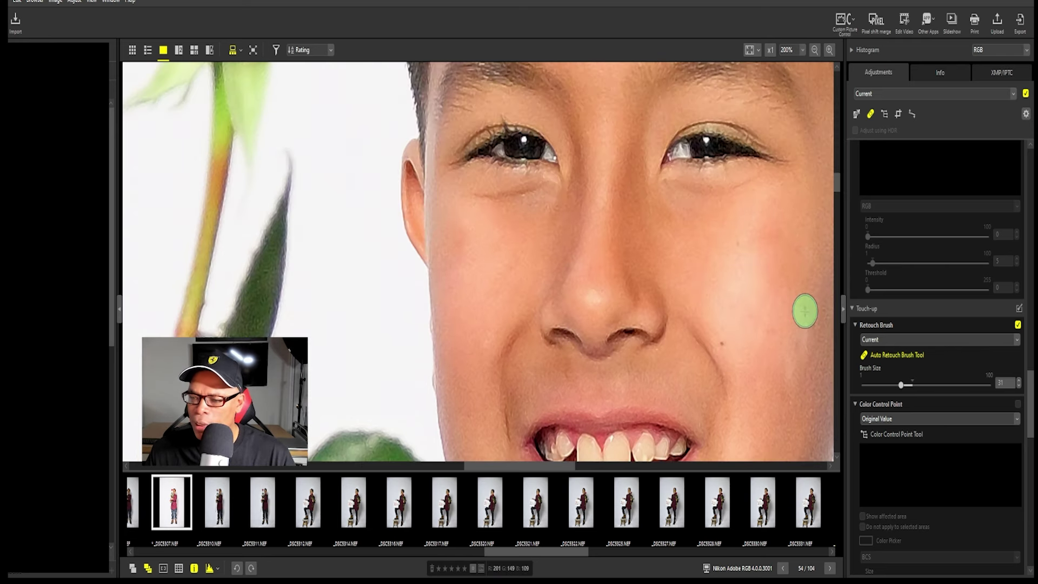
{"action": "left_click_drag", "start_coordinate": [803, 322], "coordinate": [790, 379]}
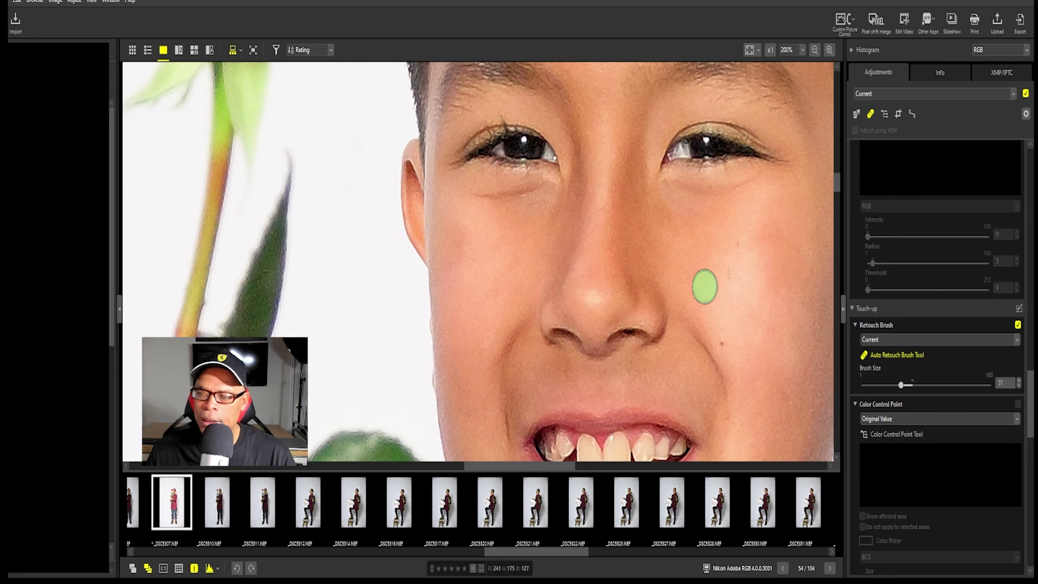
Step: Compare the whole portrait and the boy's face at 100% with and without the retouching
{"action": "left_click", "coordinate": [749, 52]}
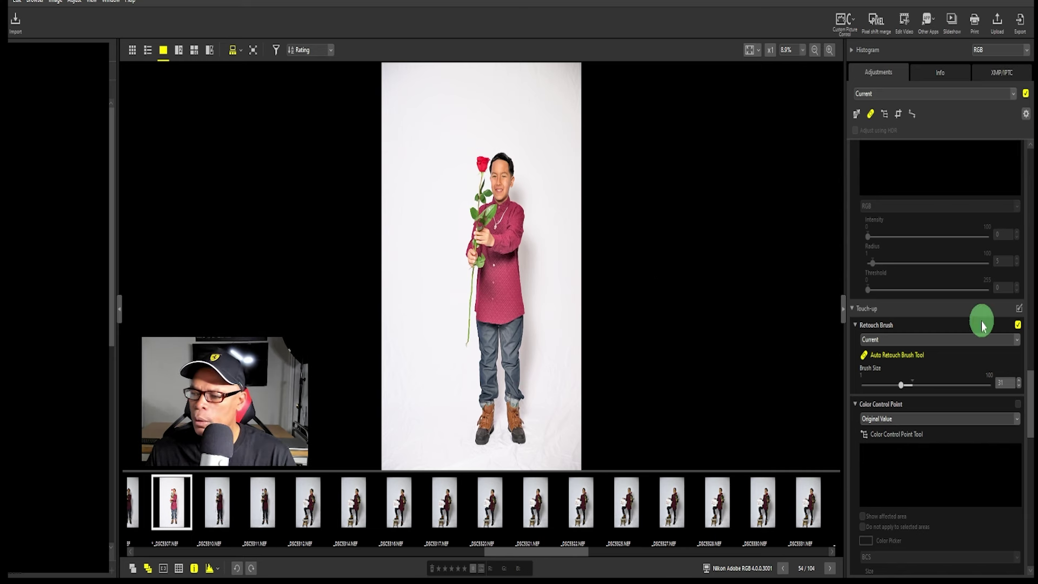
{"action": "left_click", "coordinate": [1018, 326]}
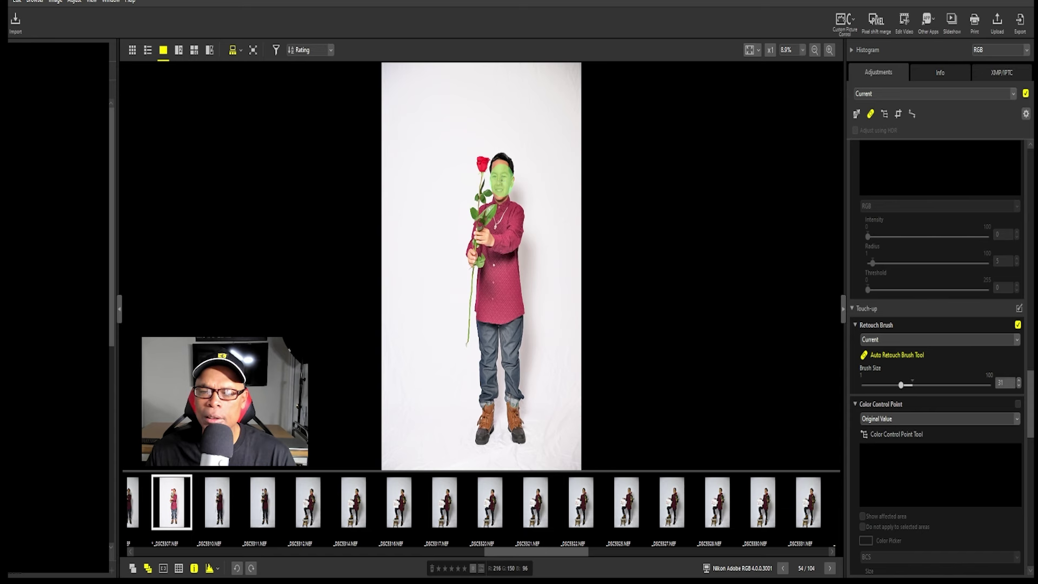
{"action": "left_click", "coordinate": [500, 179]}
{"action": "left_click", "coordinate": [892, 381]}
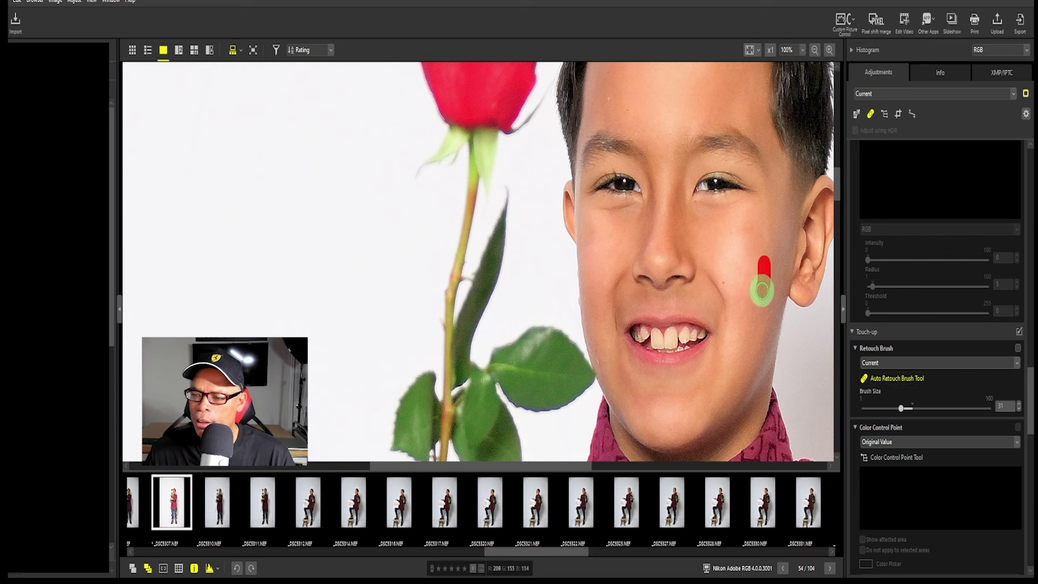
Step: Retouch another strip of skin on the boy's left cheek at 100% using brush size 31
{"action": "left_click_drag", "start_coordinate": [758, 295], "coordinate": [762, 294]}
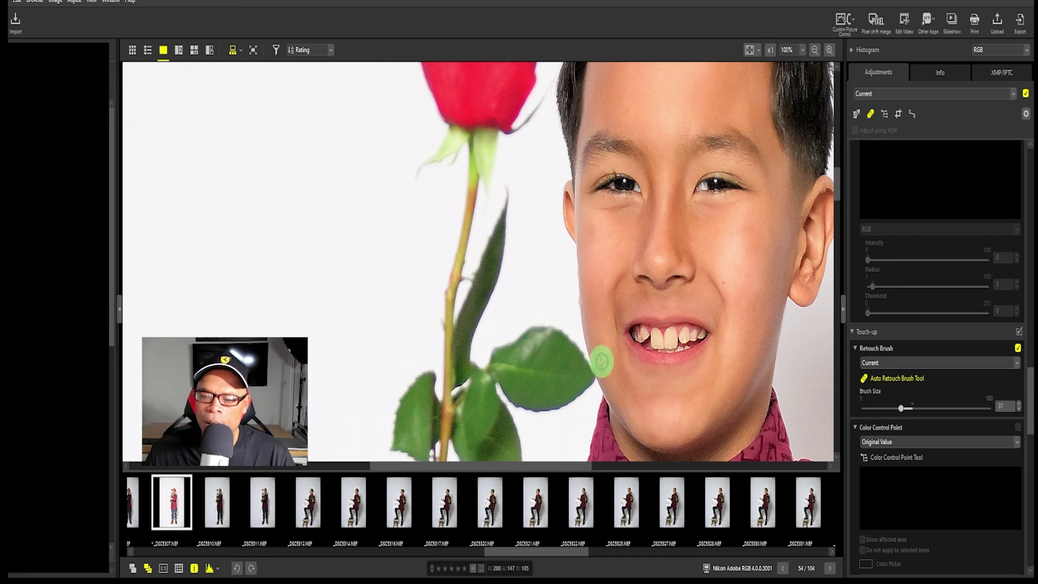
{"action": "left_click", "coordinate": [656, 361]}
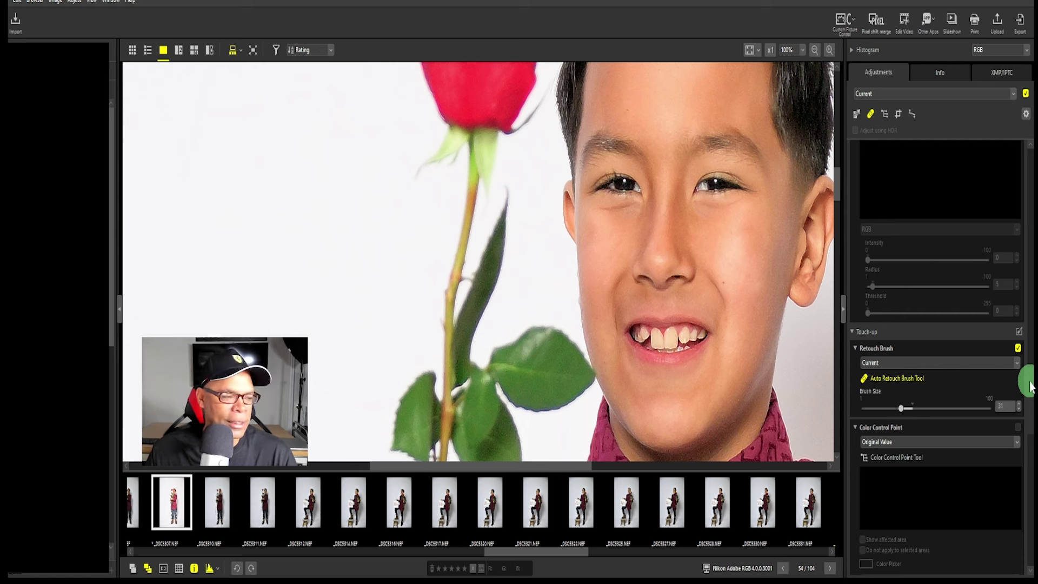
{"action": "scroll", "coordinate": [1029, 386], "scroll_direction": "down", "scroll_amount": 3}
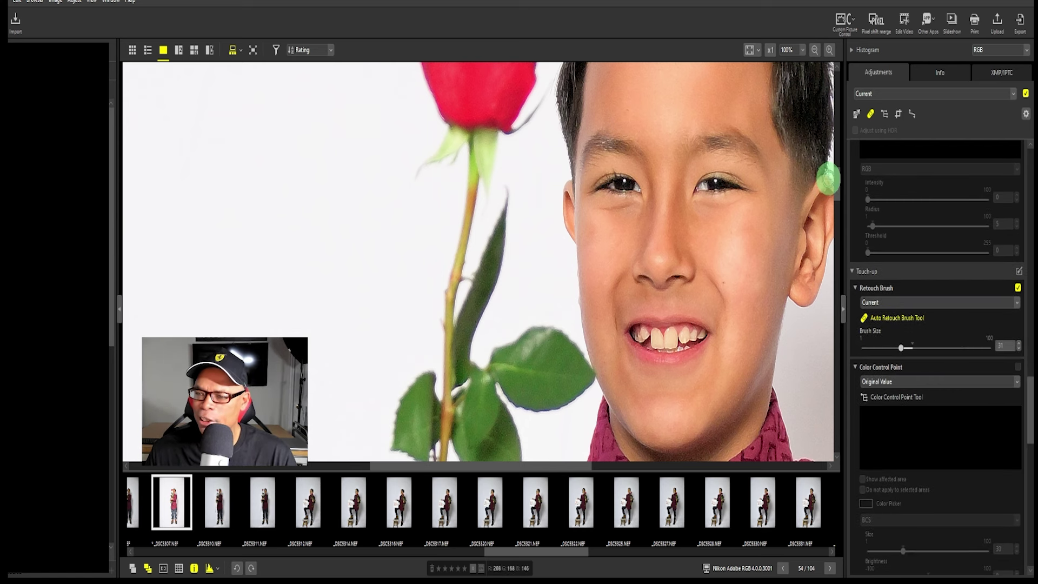
Step: Retouch the diagonal crease in the white backdrop beside the boy's boot at 100% with the Auto Retouch Brush at size 31
{"action": "left_click_drag", "start_coordinate": [839, 186], "coordinate": [848, 270]}
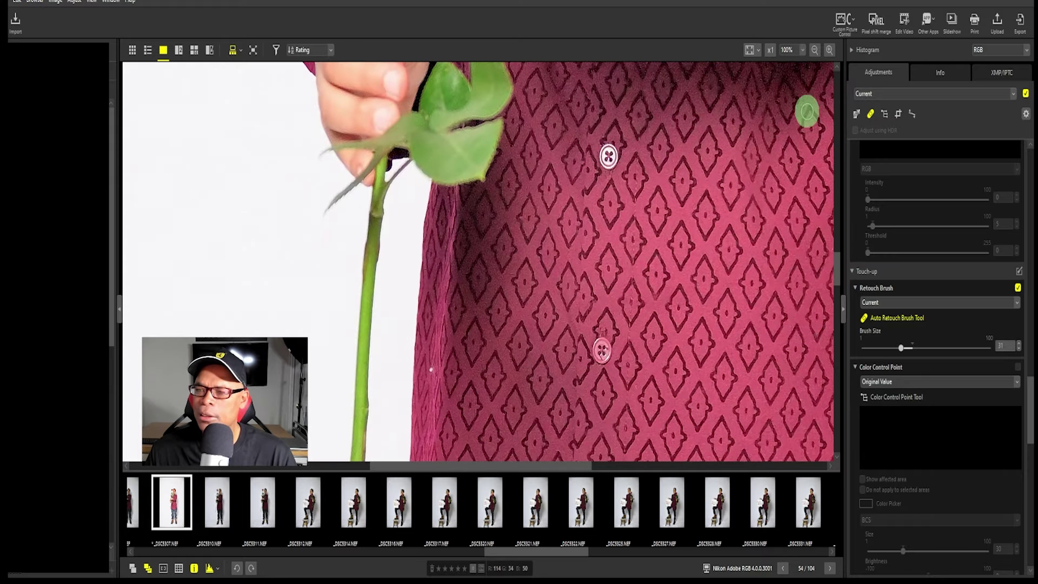
{"action": "left_click", "coordinate": [748, 50]}
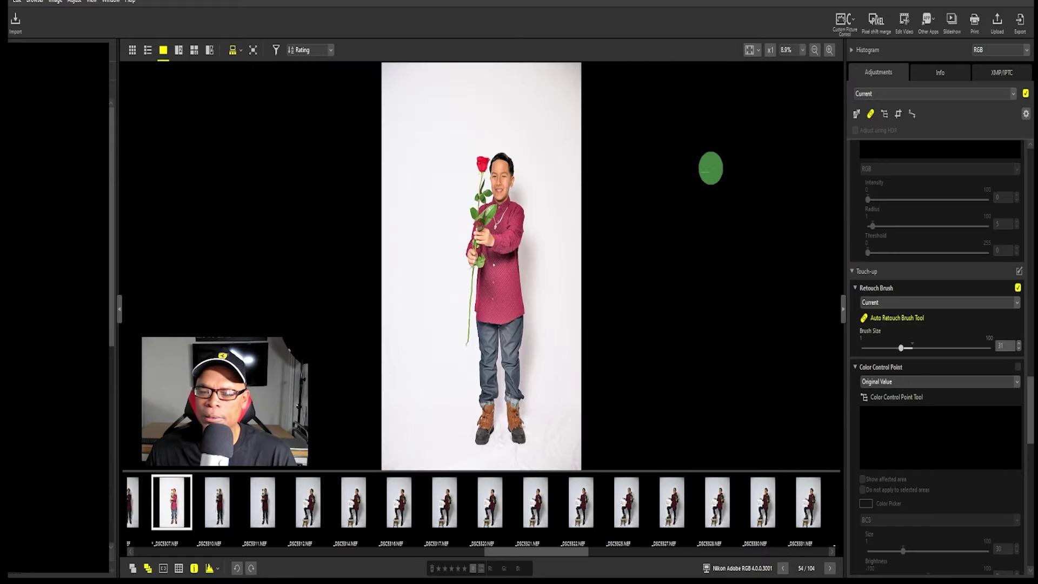
{"action": "left_click", "coordinate": [916, 318]}
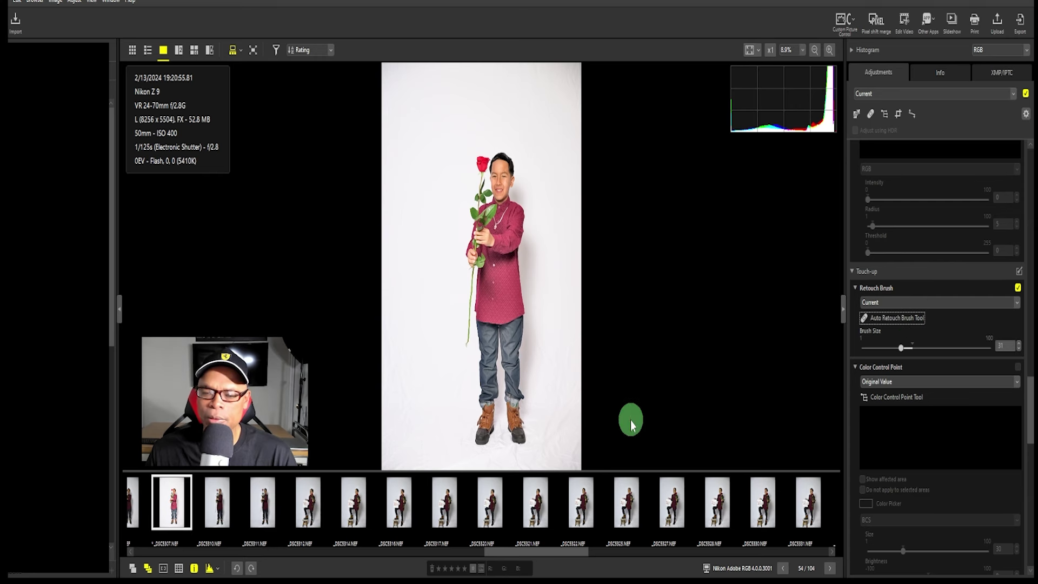
{"action": "left_click", "coordinate": [553, 439]}
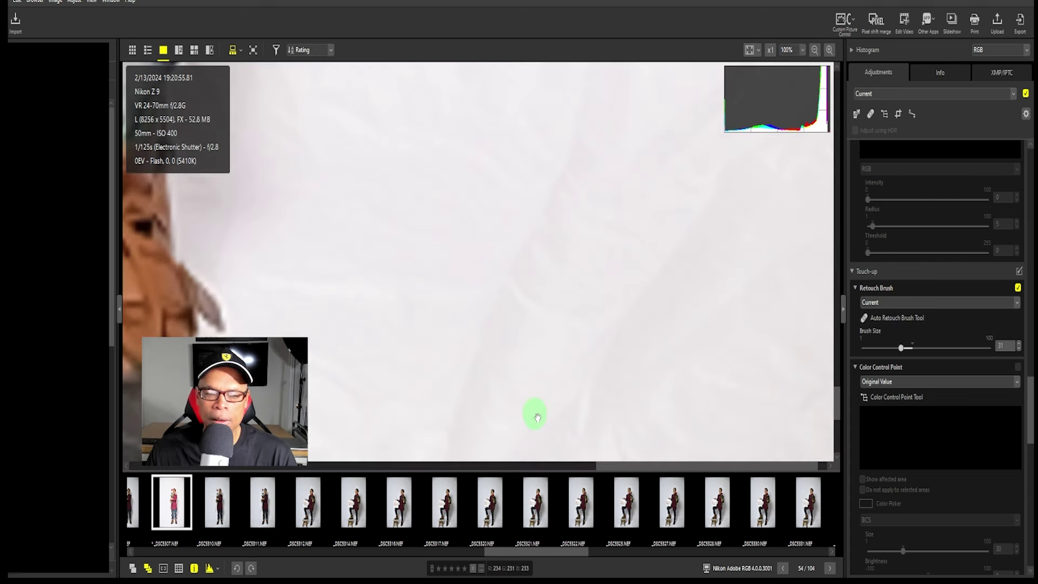
{"action": "left_click_drag", "start_coordinate": [357, 272], "coordinate": [415, 406]}
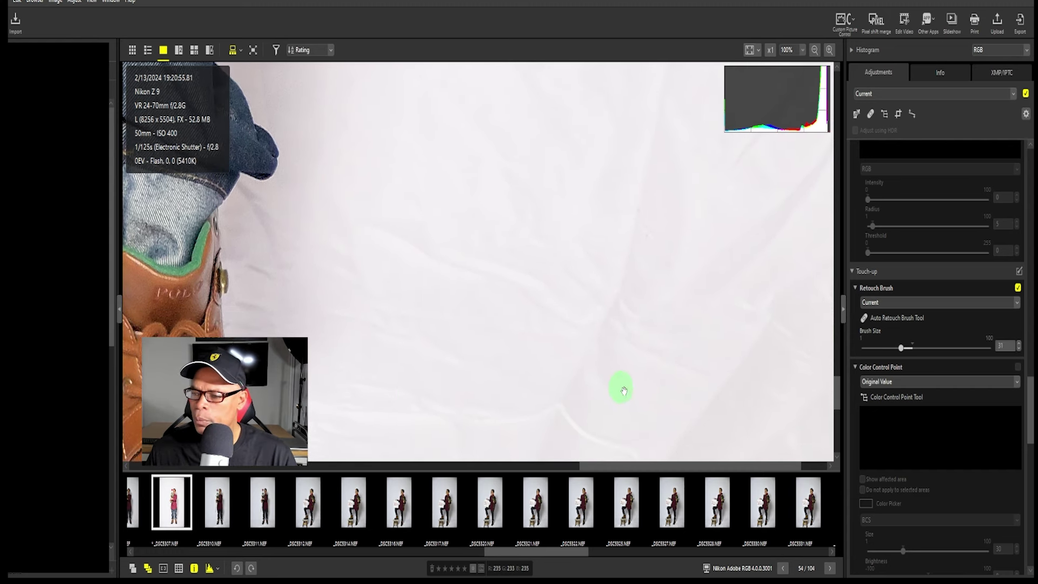
{"action": "left_click", "coordinate": [883, 324]}
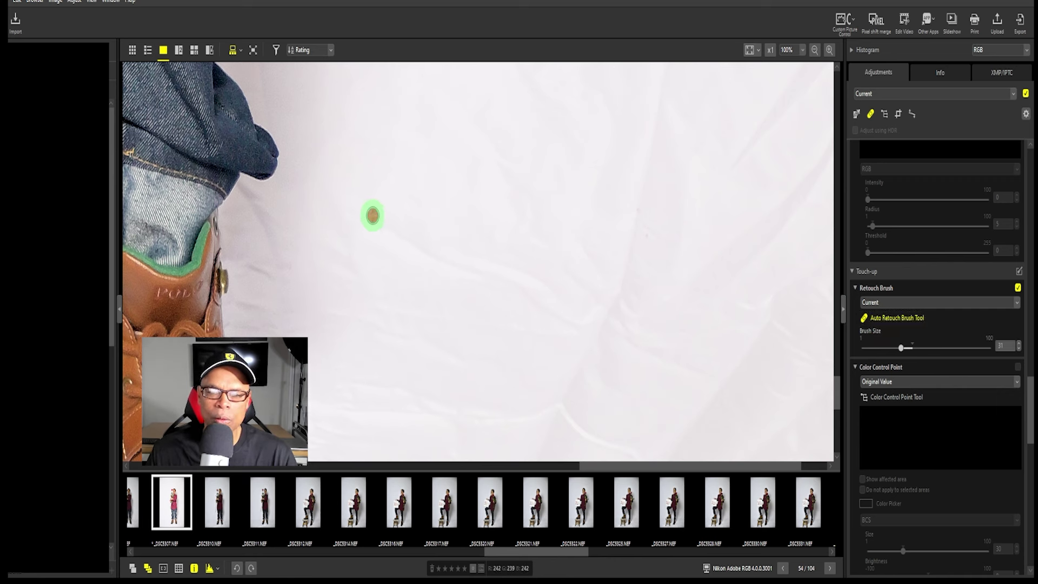
{"action": "mouse_move", "coordinate": [372, 213]}
{"action": "left_mouse_down"}
{"action": "mouse_move", "coordinate": [426, 245]}
{"action": "mouse_move", "coordinate": [505, 267]}
{"action": "mouse_move", "coordinate": [546, 306]}
{"action": "mouse_move", "coordinate": [609, 330]}
{"action": "left_mouse_up"}
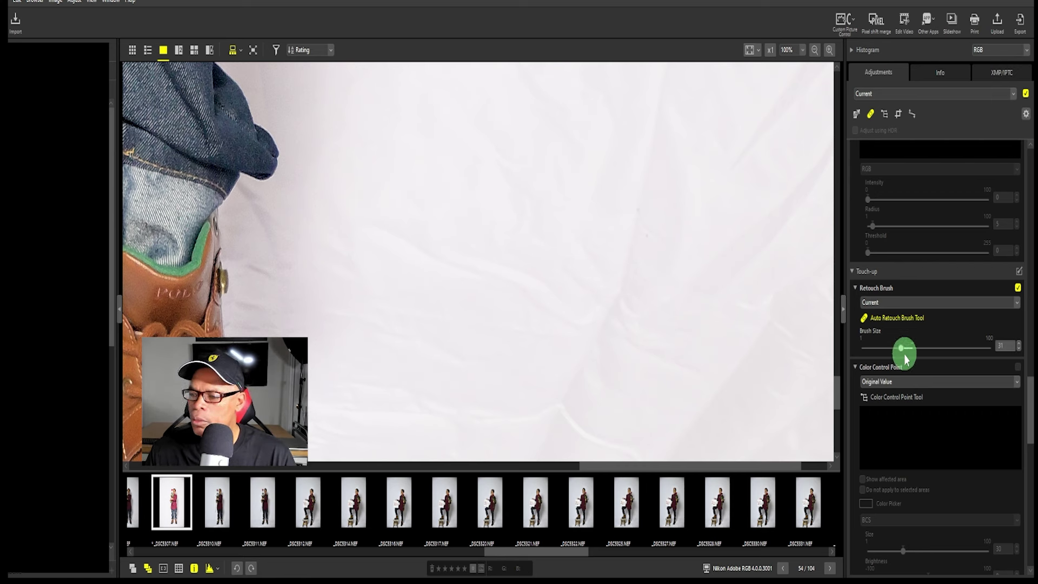
Step: Set the retouch brush size to 89, smooth the backdrop creases and the shadow beside the boot, and review the whole portrait
{"action": "left_click_drag", "start_coordinate": [901, 347], "coordinate": [976, 347]}
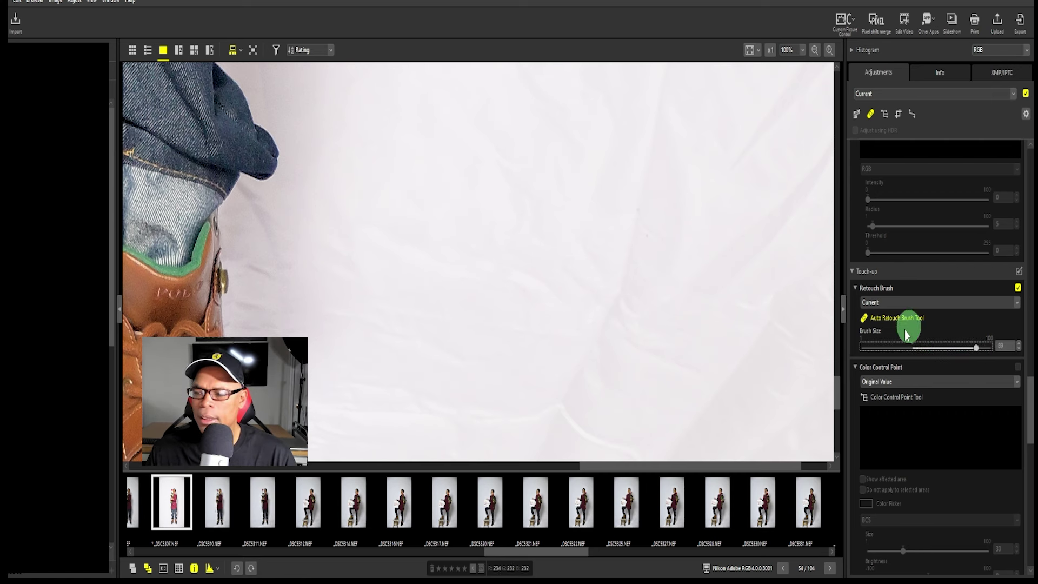
{"action": "mouse_move", "coordinate": [481, 262]}
{"action": "left_mouse_down"}
{"action": "mouse_move", "coordinate": [567, 296]}
{"action": "mouse_move", "coordinate": [538, 268]}
{"action": "mouse_move", "coordinate": [654, 253]}
{"action": "mouse_move", "coordinate": [594, 307]}
{"action": "mouse_move", "coordinate": [672, 287]}
{"action": "mouse_move", "coordinate": [592, 265]}
{"action": "mouse_move", "coordinate": [722, 359]}
{"action": "mouse_move", "coordinate": [632, 350]}
{"action": "mouse_move", "coordinate": [622, 314]}
{"action": "mouse_move", "coordinate": [533, 242]}
{"action": "mouse_move", "coordinate": [644, 339]}
{"action": "mouse_move", "coordinate": [649, 206]}
{"action": "mouse_move", "coordinate": [615, 217]}
{"action": "mouse_move", "coordinate": [608, 236]}
{"action": "mouse_move", "coordinate": [555, 228]}
{"action": "mouse_move", "coordinate": [565, 216]}
{"action": "mouse_move", "coordinate": [574, 231]}
{"action": "mouse_move", "coordinate": [514, 225]}
{"action": "mouse_move", "coordinate": [452, 253]}
{"action": "mouse_move", "coordinate": [423, 231]}
{"action": "mouse_move", "coordinate": [371, 229]}
{"action": "mouse_move", "coordinate": [540, 387]}
{"action": "mouse_move", "coordinate": [560, 420]}
{"action": "mouse_move", "coordinate": [590, 439]}
{"action": "mouse_move", "coordinate": [650, 453]}
{"action": "left_mouse_up"}
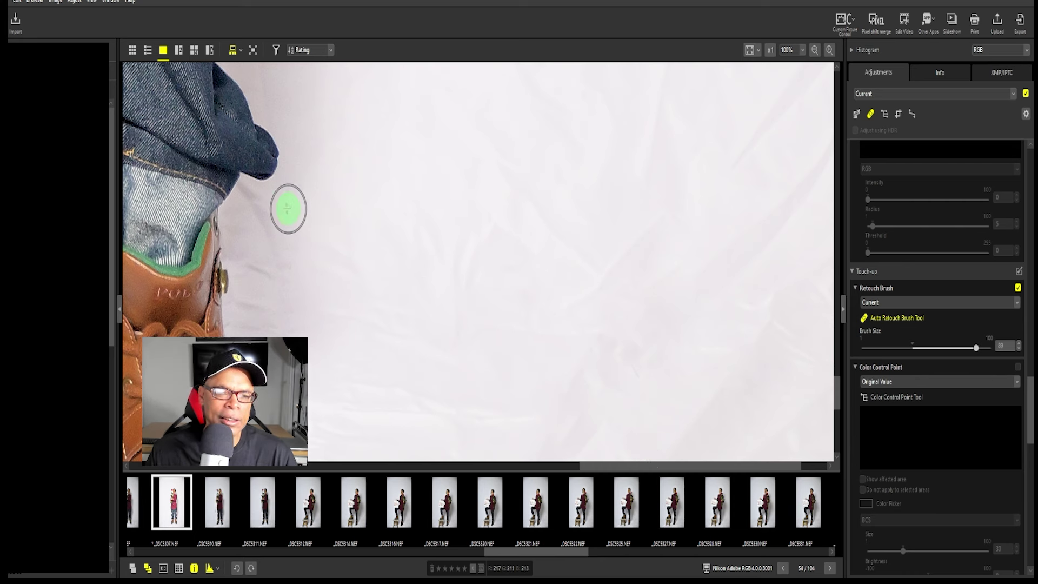
{"action": "mouse_move", "coordinate": [246, 201]}
{"action": "left_mouse_down"}
{"action": "mouse_move", "coordinate": [270, 252]}
{"action": "mouse_move", "coordinate": [270, 321]}
{"action": "mouse_move", "coordinate": [242, 219]}
{"action": "mouse_move", "coordinate": [249, 301]}
{"action": "left_mouse_up"}
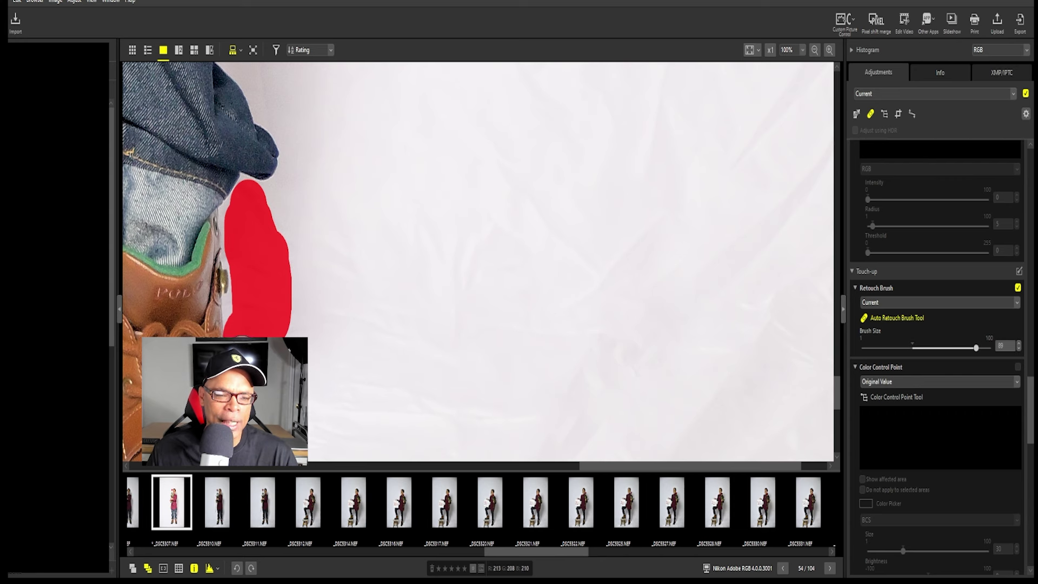
{"action": "mouse_move", "coordinate": [280, 327]}
{"action": "left_mouse_down"}
{"action": "mouse_move", "coordinate": [304, 327]}
{"action": "mouse_move", "coordinate": [332, 360]}
{"action": "mouse_move", "coordinate": [432, 336]}
{"action": "mouse_move", "coordinate": [479, 342]}
{"action": "mouse_move", "coordinate": [485, 392]}
{"action": "mouse_move", "coordinate": [435, 412]}
{"action": "mouse_move", "coordinate": [584, 403]}
{"action": "mouse_move", "coordinate": [630, 352]}
{"action": "left_mouse_up"}
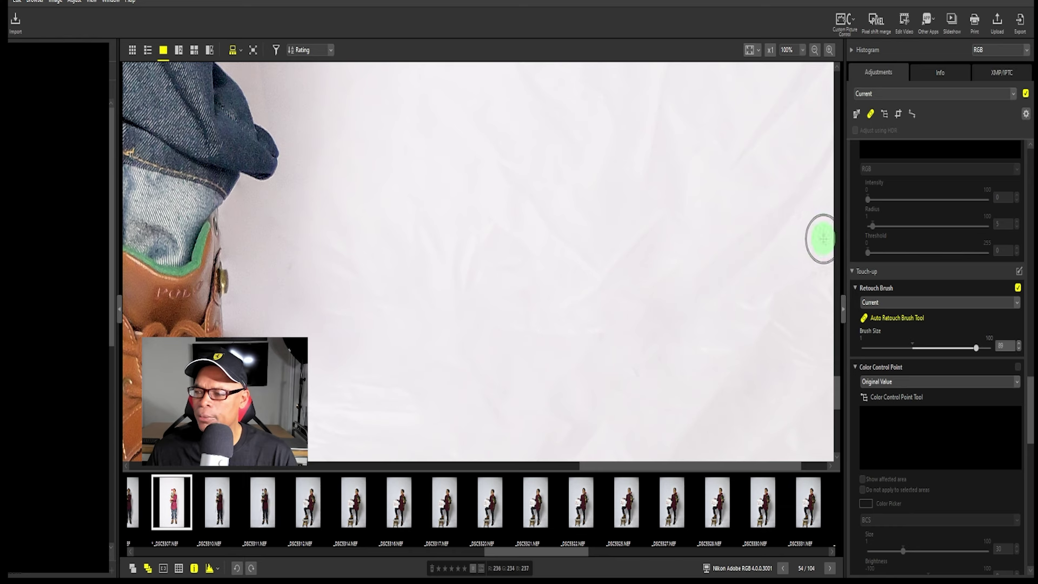
{"action": "left_click", "coordinate": [751, 50]}
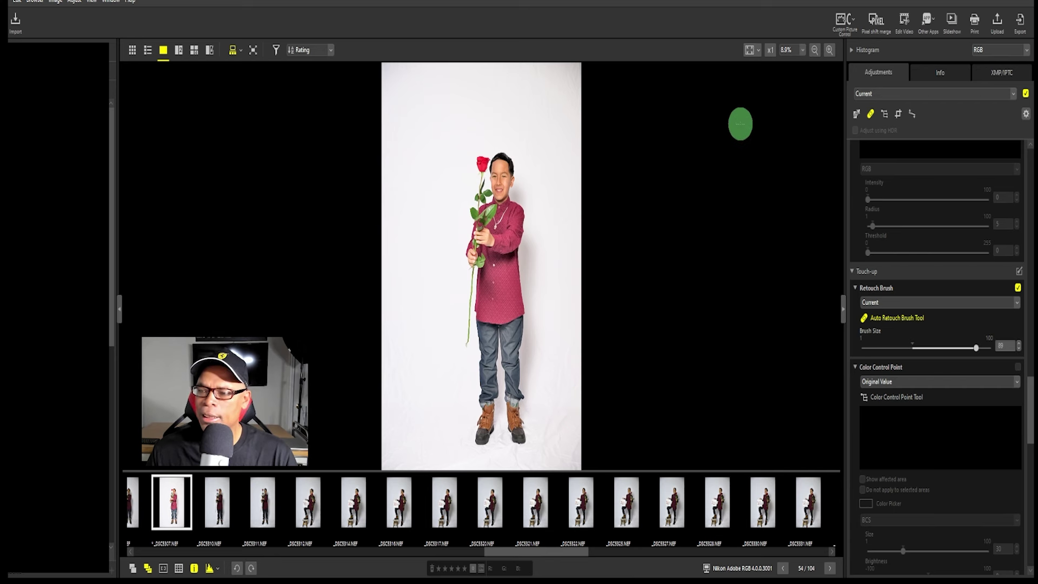
{"action": "left_click", "coordinate": [888, 320]}
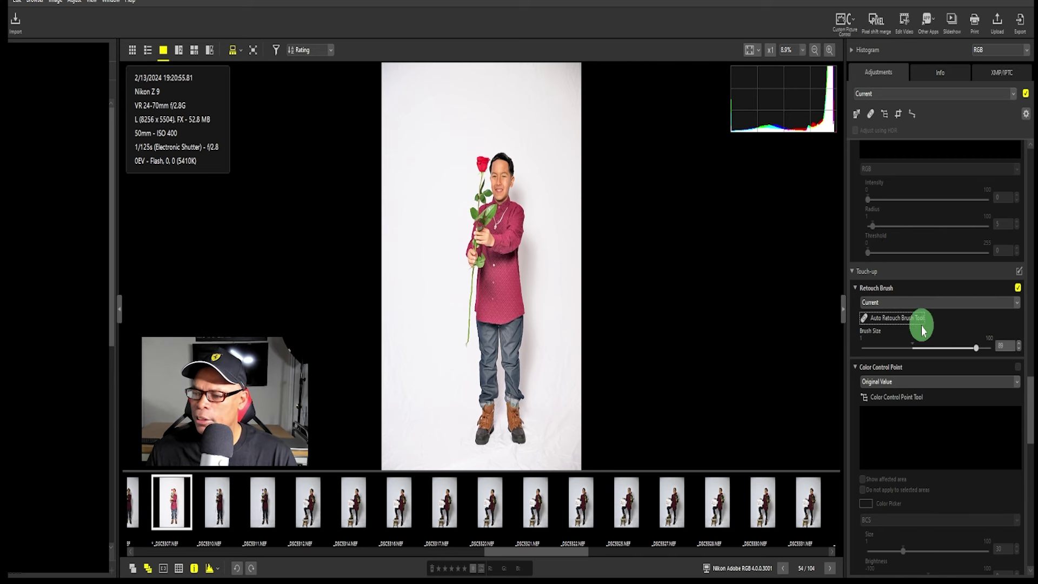
Step: Set the retouch brush size to 51 and paint out the lower part of the rose stem
{"action": "left_click", "coordinate": [897, 318]}
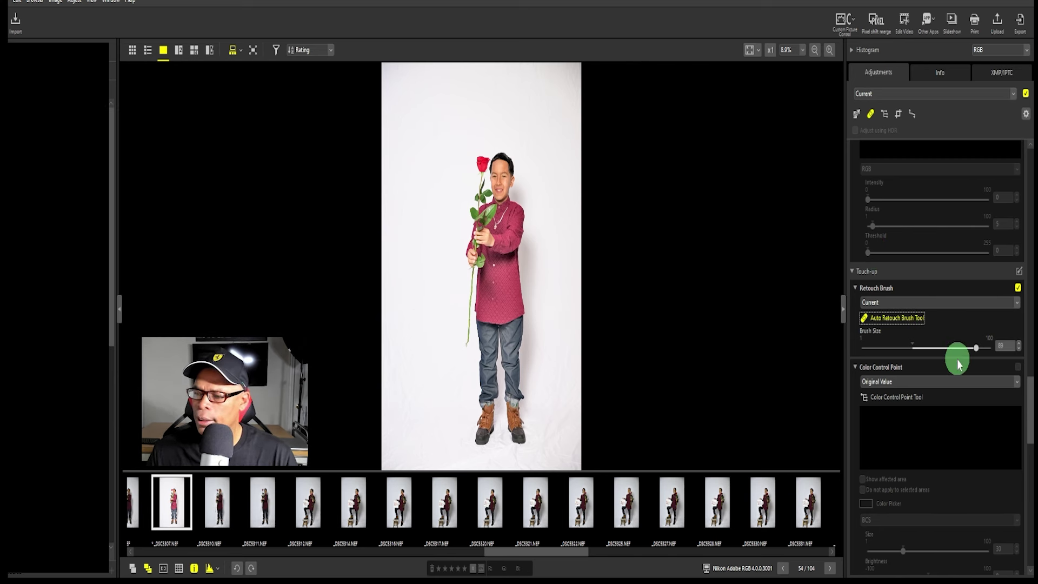
{"action": "left_click_drag", "start_coordinate": [976, 350], "coordinate": [928, 350]}
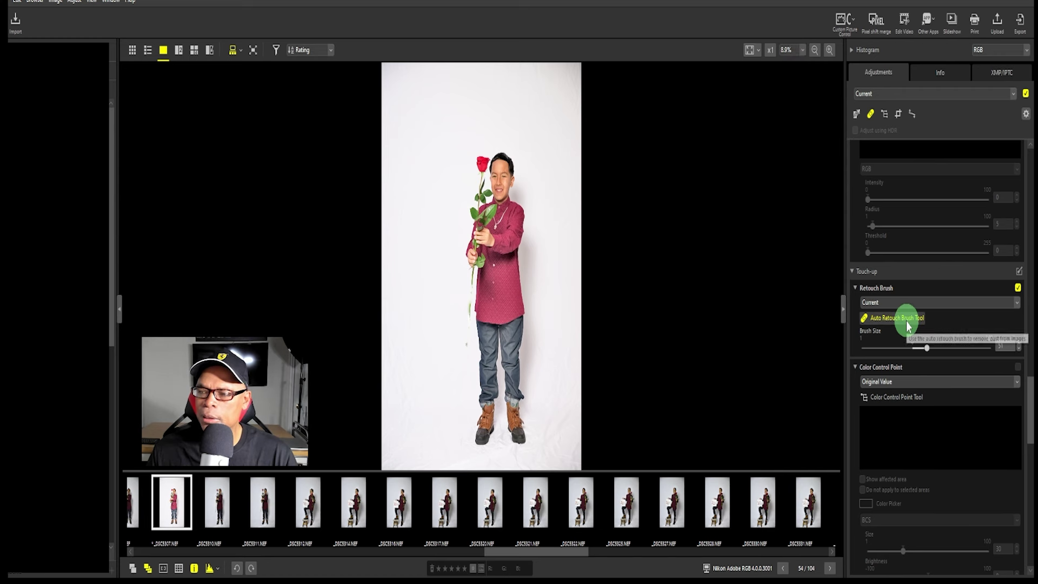
Step: Set the retouch brush size to 62 and paint out the leftover green stem fragments beside the shirt hem and jeans
{"action": "left_click", "coordinate": [831, 50]}
{"action": "left_click", "coordinate": [830, 50]}
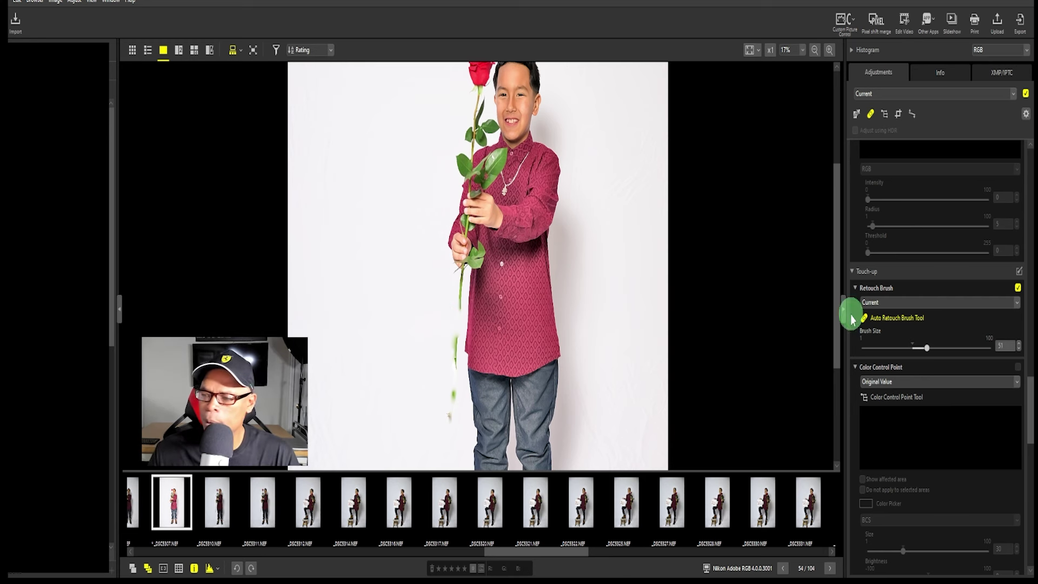
{"action": "left_click_drag", "start_coordinate": [930, 348], "coordinate": [941, 347]}
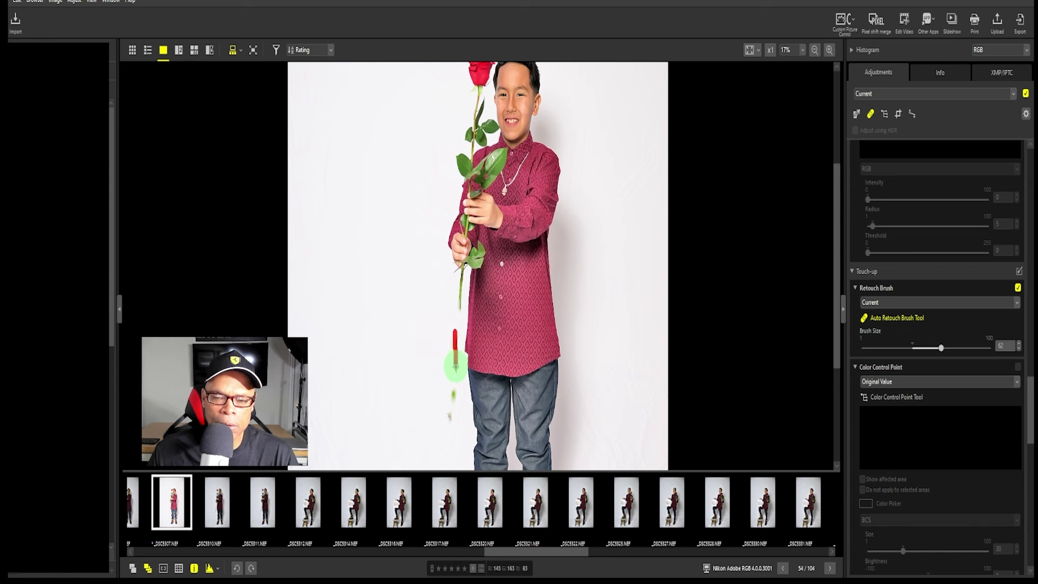
{"action": "mouse_move", "coordinate": [456, 366]}
{"action": "left_mouse_down"}
{"action": "mouse_move", "coordinate": [447, 422]}
{"action": "mouse_move", "coordinate": [455, 399]}
{"action": "left_mouse_up"}
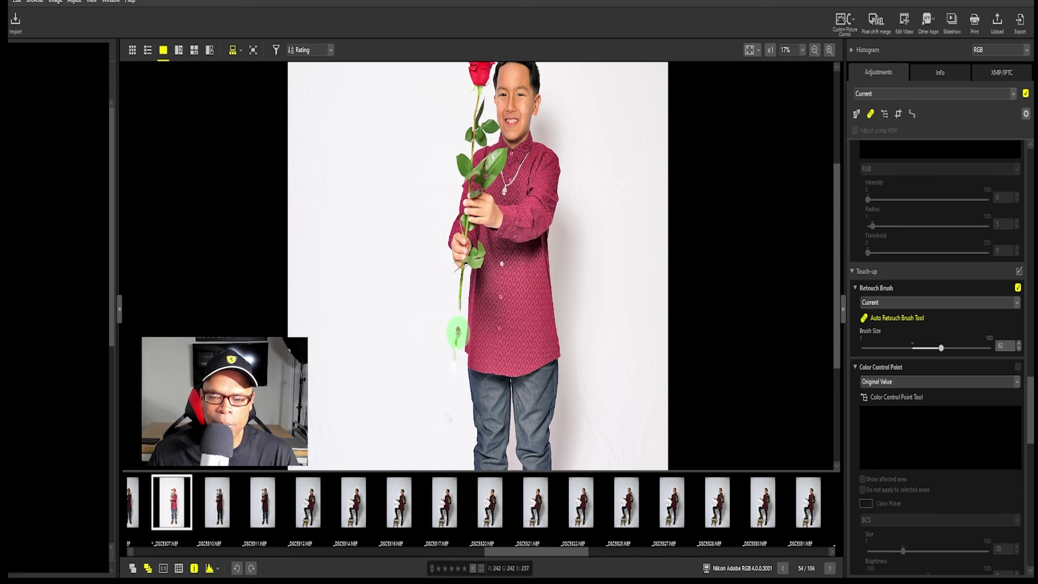
{"action": "left_click_drag", "start_coordinate": [454, 360], "coordinate": [455, 336]}
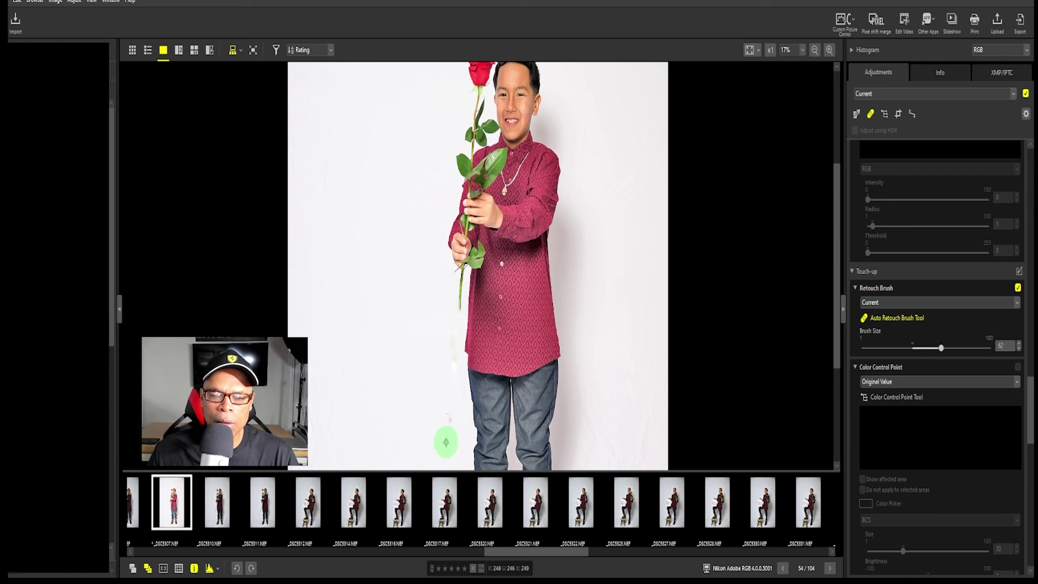
{"action": "left_click_drag", "start_coordinate": [444, 431], "coordinate": [449, 417]}
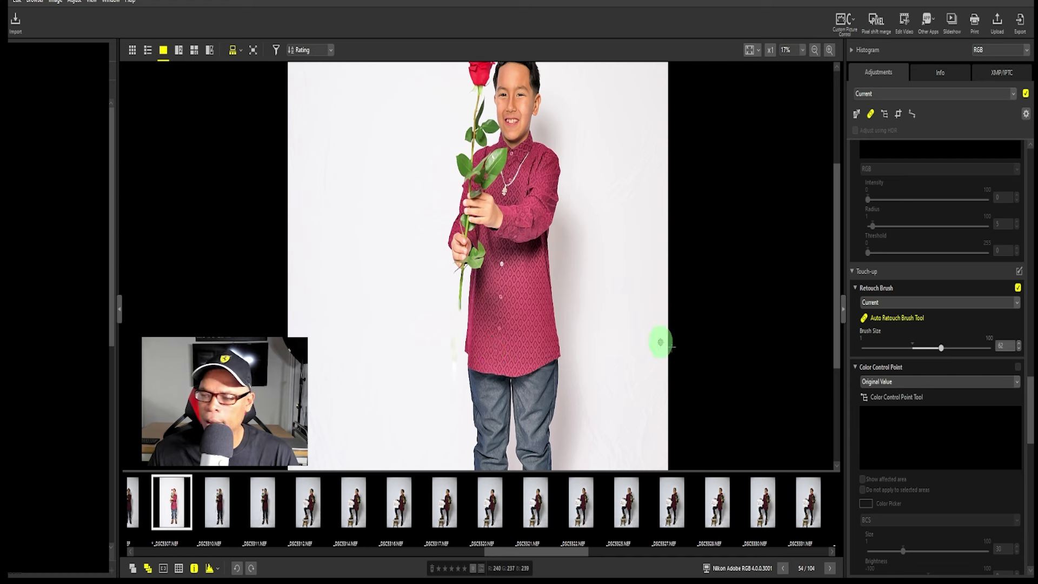
Step: Set the retouch brush size to 78, clean up the faint stem traces on the backdrop, and compare with and without the retouching
{"action": "left_click_drag", "start_coordinate": [945, 348], "coordinate": [948, 346]}
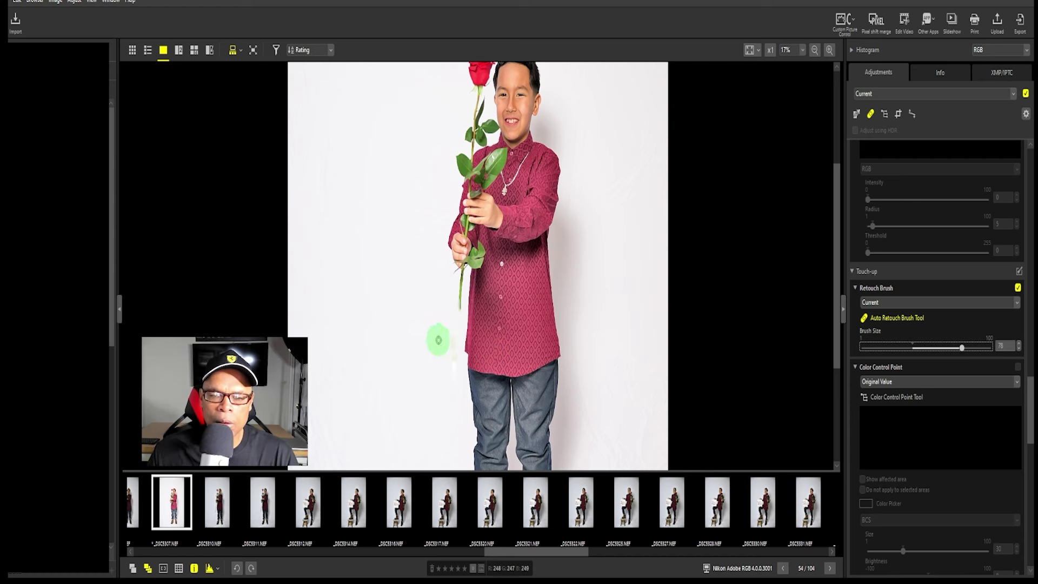
{"action": "mouse_move", "coordinate": [455, 341]}
{"action": "left_mouse_down"}
{"action": "mouse_move", "coordinate": [453, 369]}
{"action": "mouse_move", "coordinate": [457, 324]}
{"action": "left_mouse_up"}
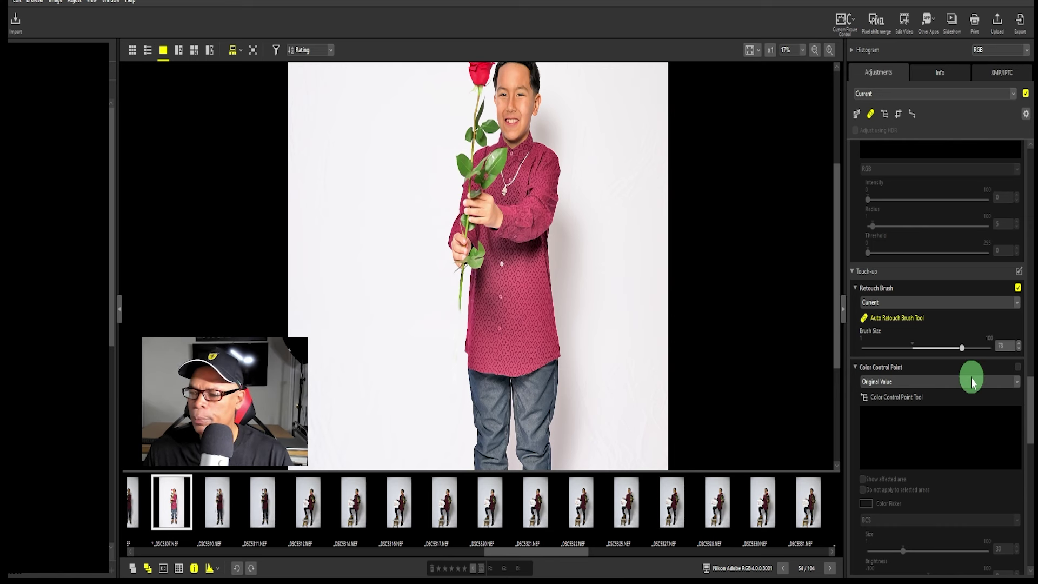
{"action": "left_click", "coordinate": [1018, 288]}
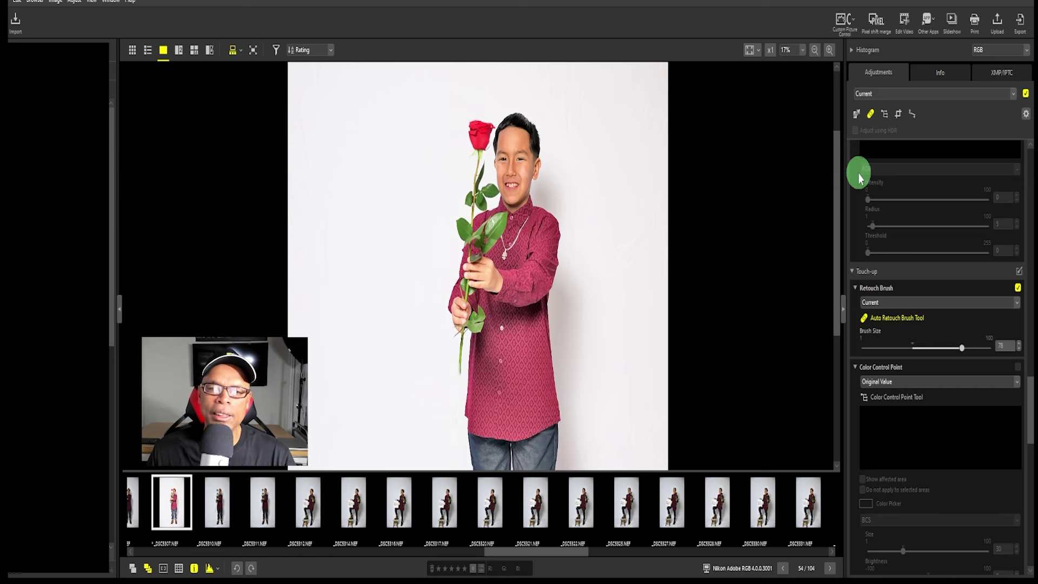
Step: Draw a crop frame with a 4:3 ratio around the rose and the boy's upper body using the Crop Tool
{"action": "scroll", "coordinate": [930, 289], "scroll_direction": "down", "scroll_amount": 10}
{"action": "scroll", "coordinate": [931, 290], "scroll_direction": "down", "scroll_amount": 5}
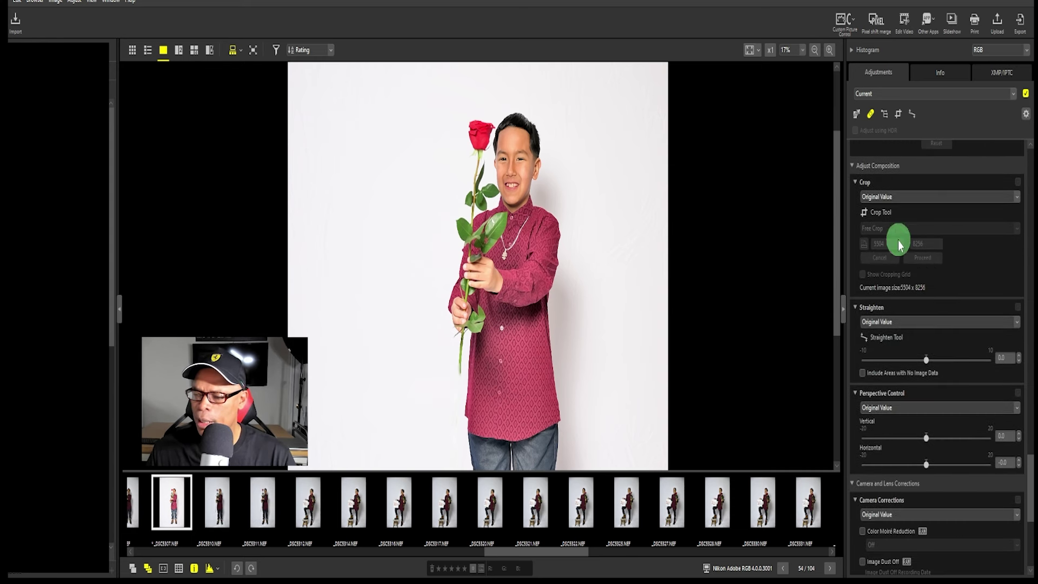
{"action": "left_click", "coordinate": [879, 216]}
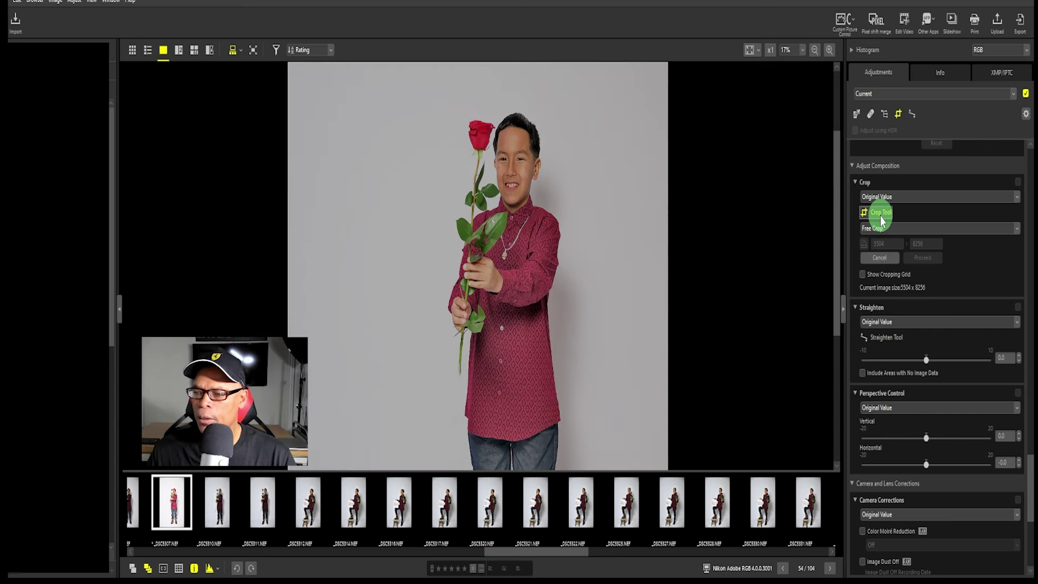
{"action": "left_click", "coordinate": [914, 229]}
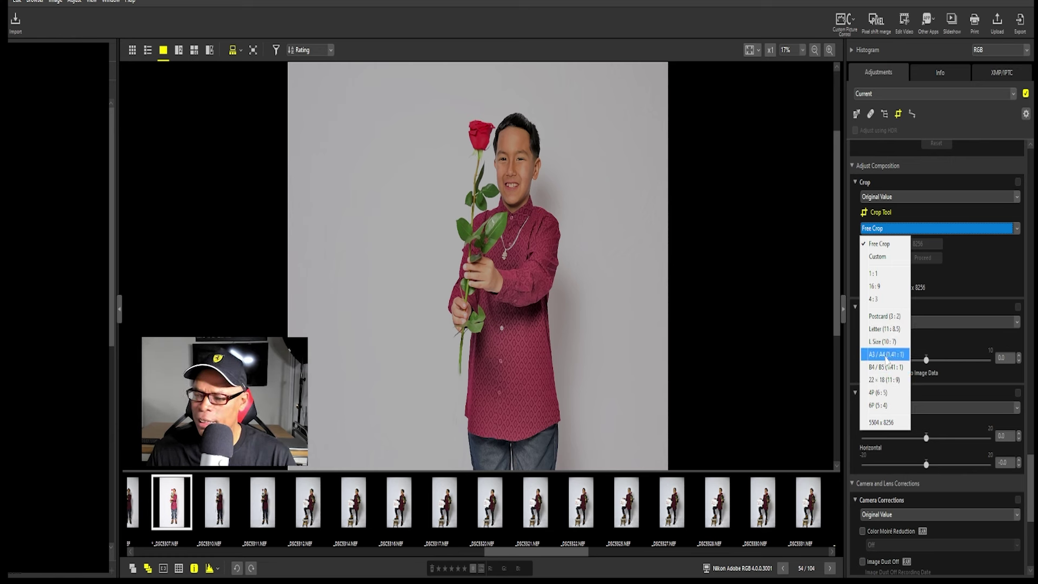
{"action": "left_click", "coordinate": [873, 299]}
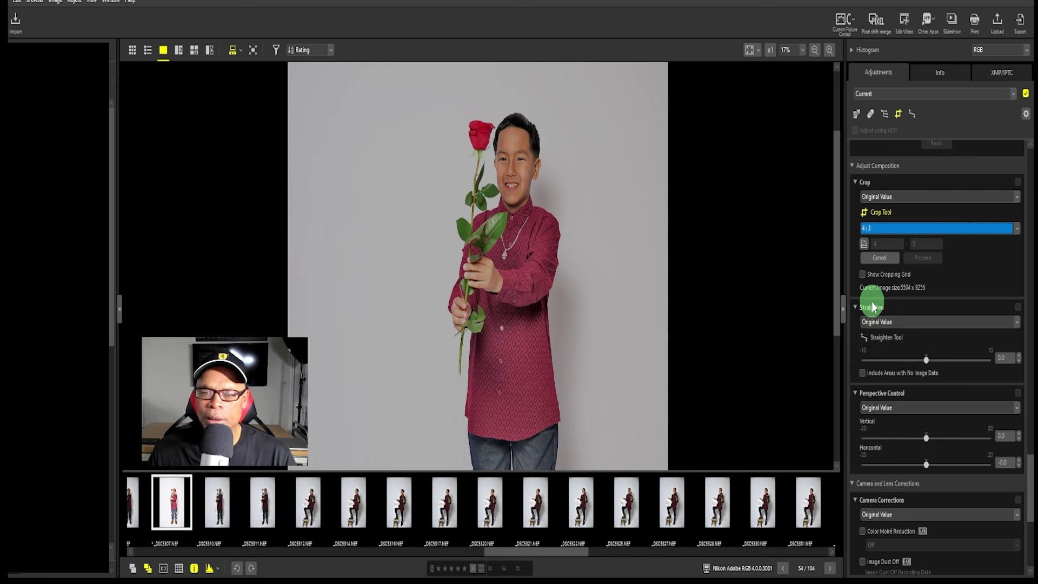
{"action": "left_click_drag", "start_coordinate": [427, 93], "coordinate": [625, 491]}
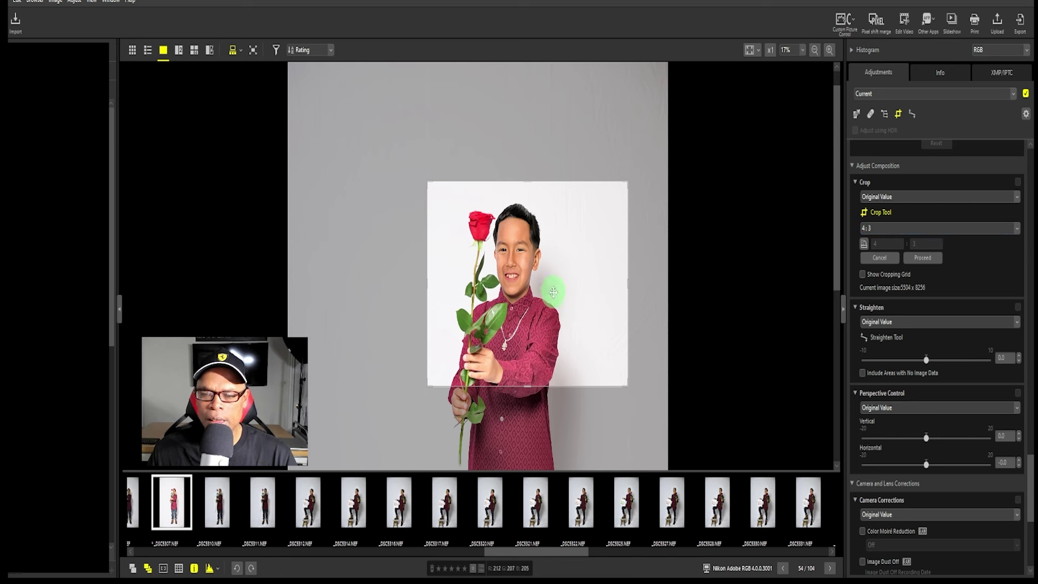
Step: Enlarge and reposition the 4:3 crop frame so it holds the rose, the boy's head and both hands
{"action": "left_click_drag", "start_coordinate": [552, 291], "coordinate": [530, 307]}
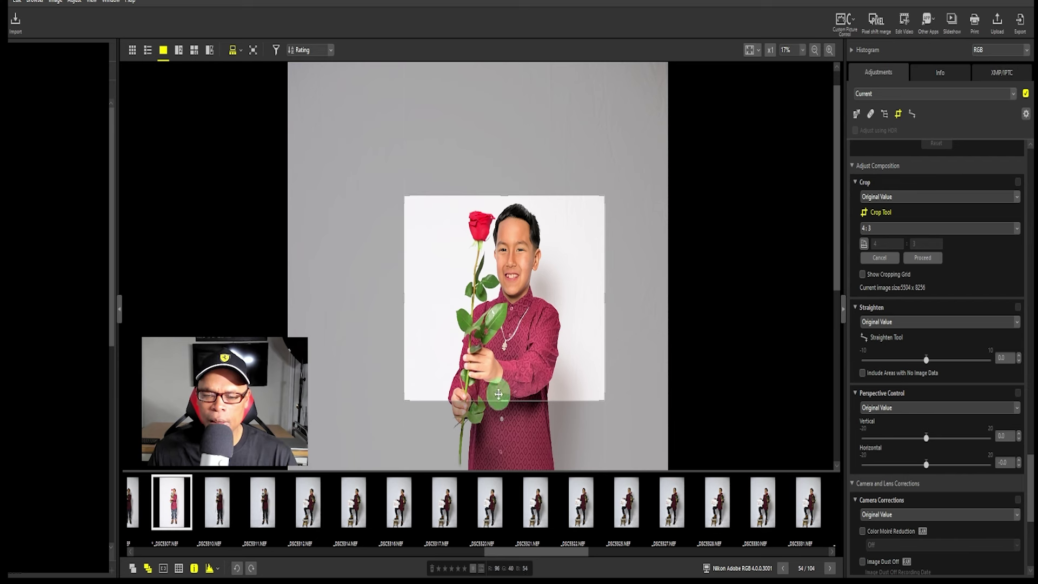
{"action": "left_click_drag", "start_coordinate": [503, 400], "coordinate": [504, 442]}
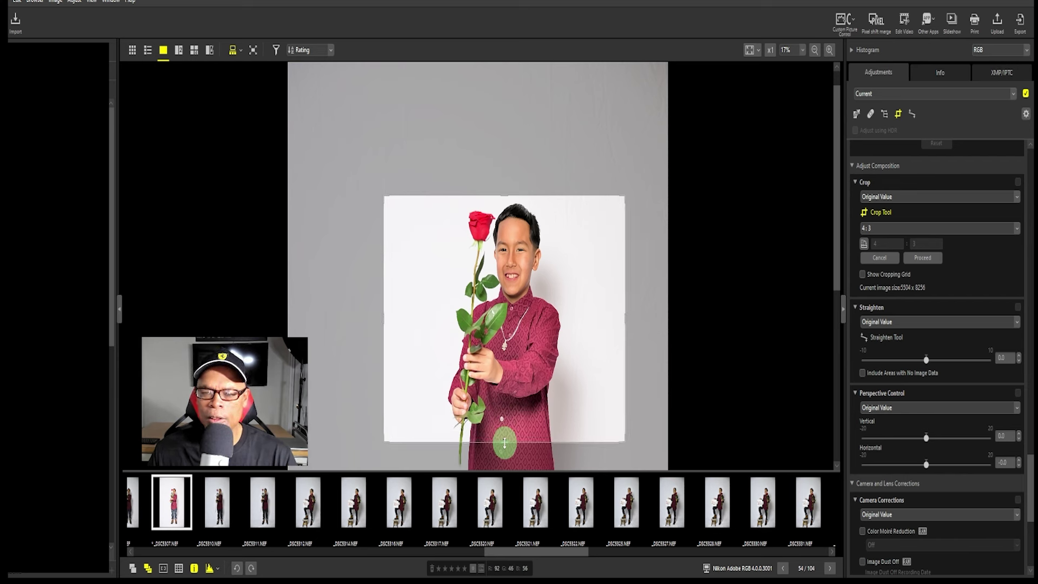
{"action": "left_click_drag", "start_coordinate": [504, 442], "coordinate": [492, 439]}
{"action": "mouse_move", "coordinate": [508, 336]}
{"action": "left_mouse_down"}
{"action": "mouse_move", "coordinate": [471, 325]}
{"action": "mouse_move", "coordinate": [567, 332]}
{"action": "mouse_move", "coordinate": [472, 332]}
{"action": "mouse_move", "coordinate": [510, 328]}
{"action": "left_mouse_up"}
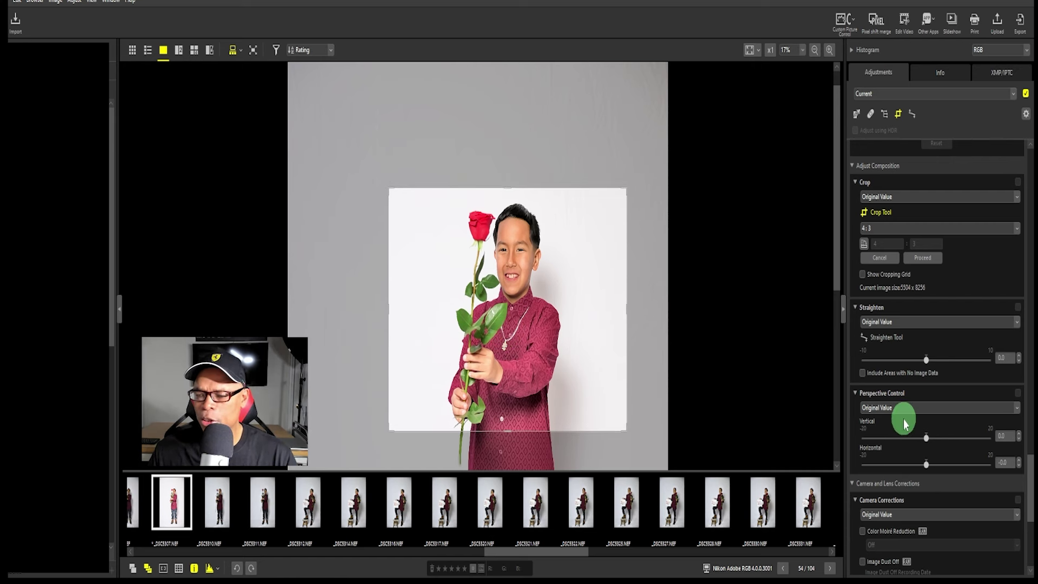
Step: Try a 16:9 ratio on the crop frame and return it to 4:3
{"action": "left_click", "coordinate": [899, 229]}
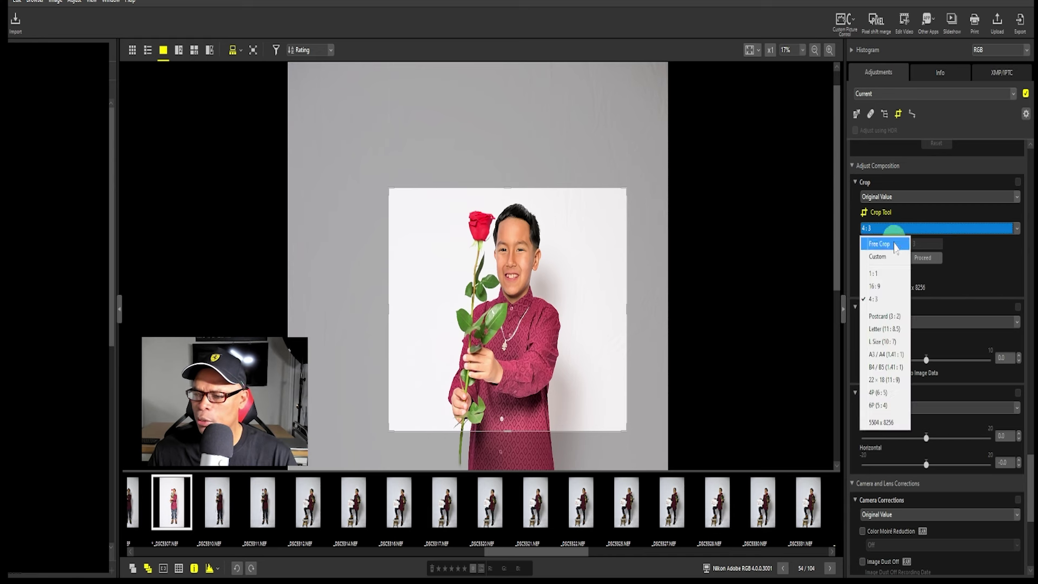
{"action": "left_click", "coordinate": [885, 286]}
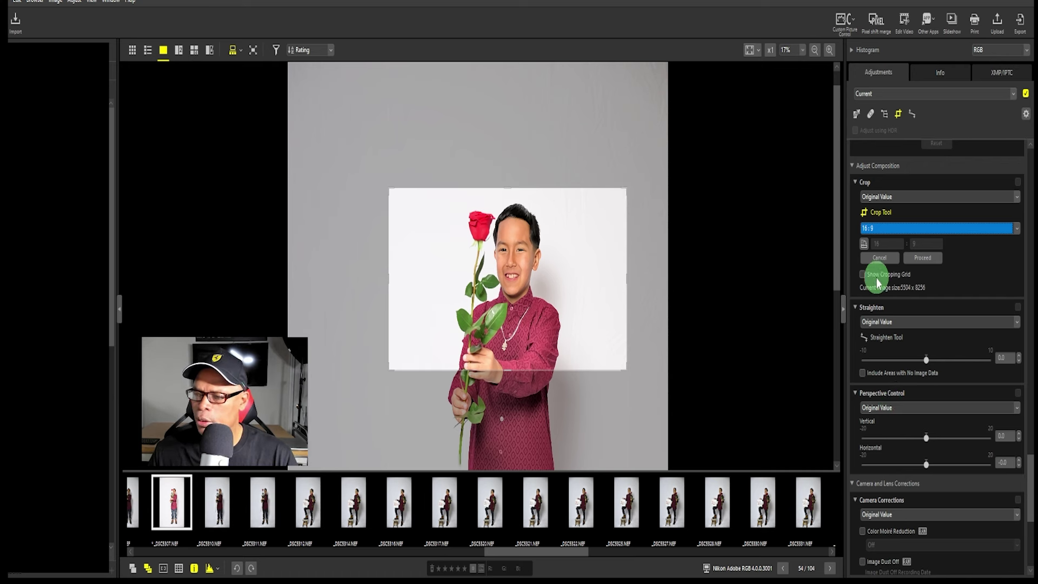
{"action": "left_click", "coordinate": [878, 237]}
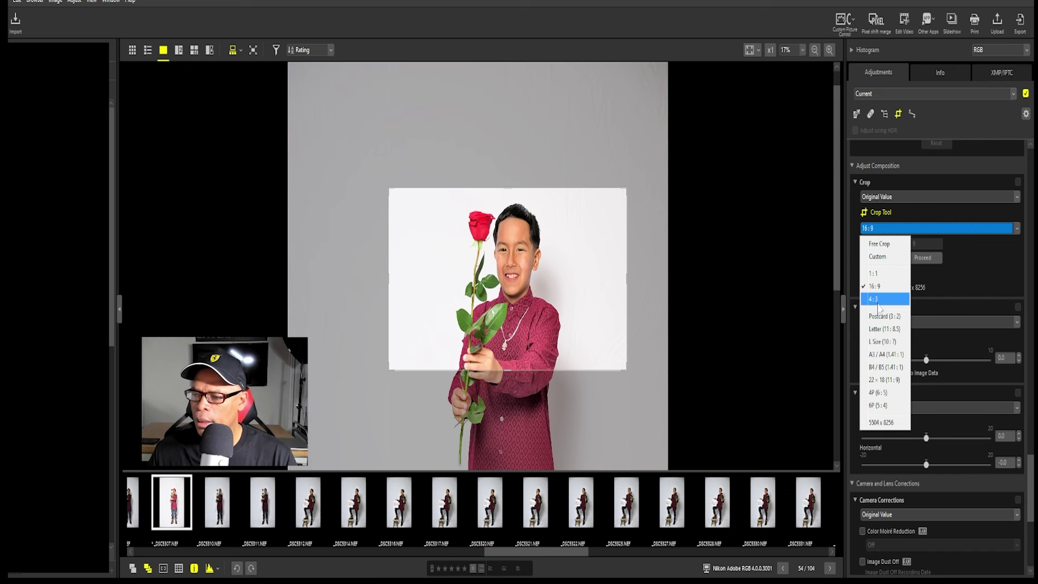
{"action": "left_click", "coordinate": [879, 300]}
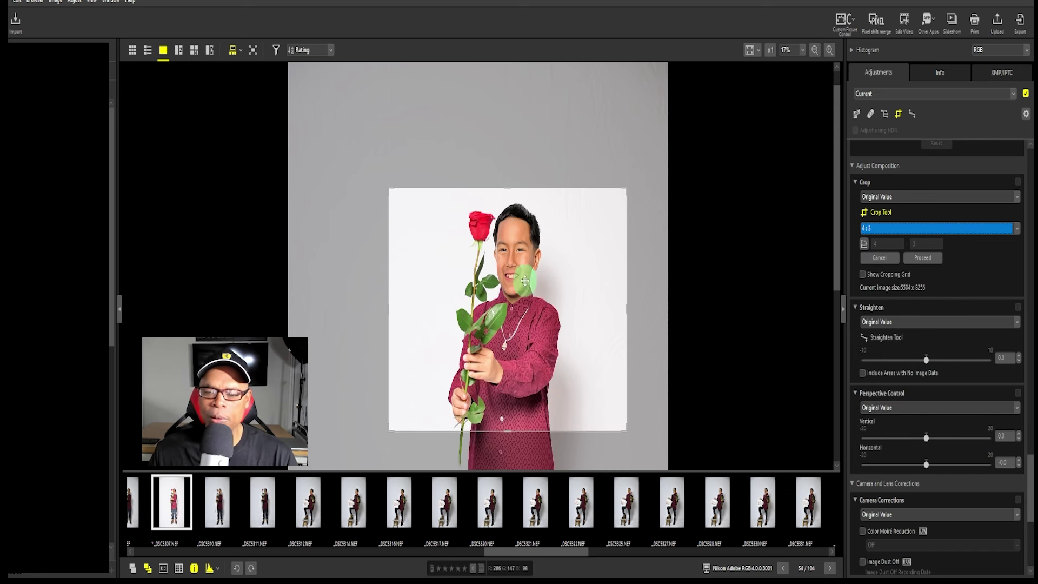
Step: Shrink the 4:3 crop frame slightly to about 3358 x 2518 pixels around the boy and the rose, and apply the crop
{"action": "mouse_move", "coordinate": [625, 308]}
{"action": "left_mouse_down"}
{"action": "mouse_move", "coordinate": [579, 290]}
{"action": "mouse_move", "coordinate": [619, 301]}
{"action": "left_mouse_up"}
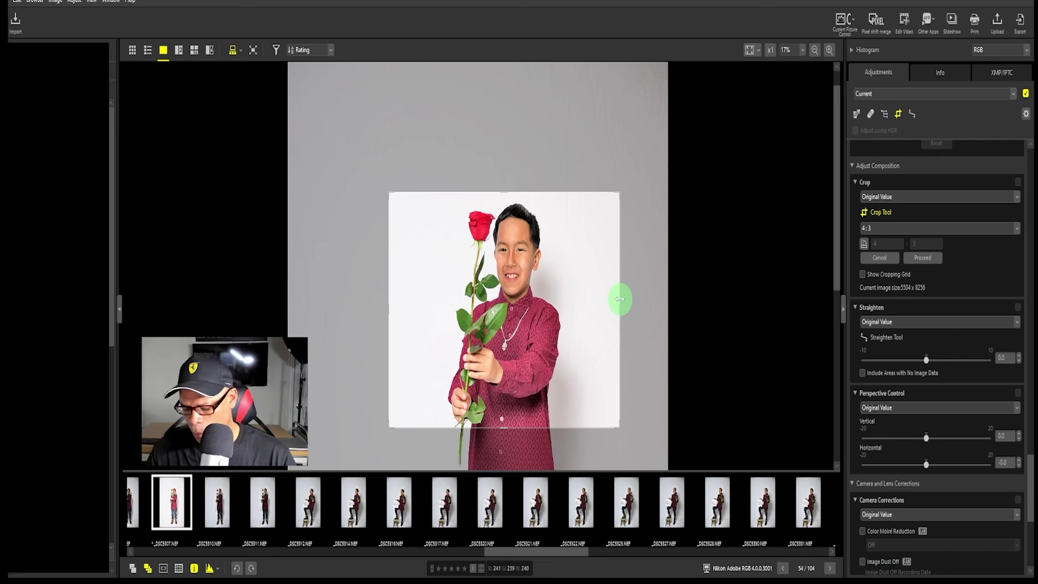
{"action": "key", "text": "Return"}
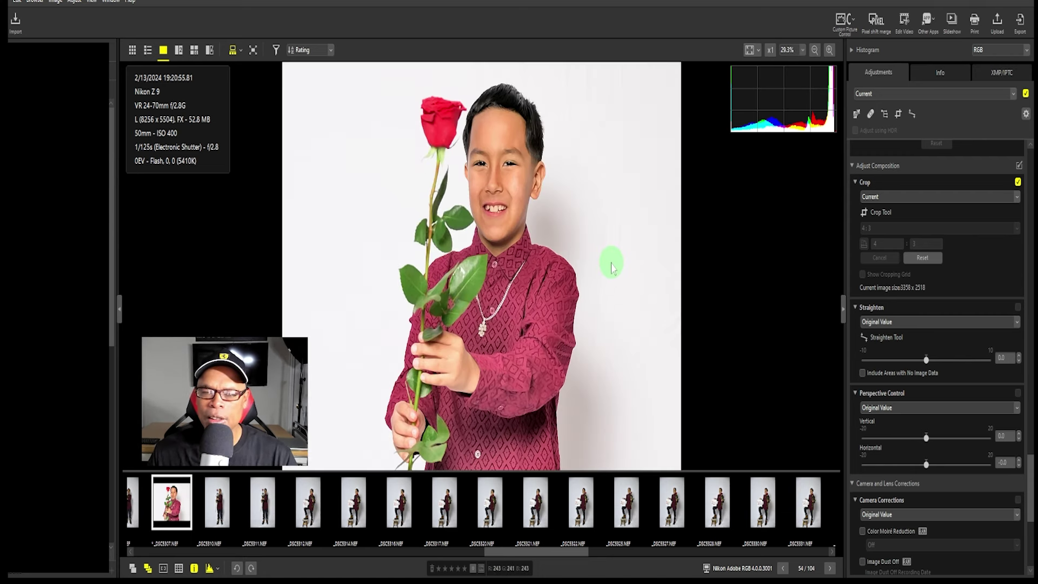
Step: Turn on the focus point display for the cropped portrait and give the photo a five-star rating
{"action": "right_click", "coordinate": [695, 252]}
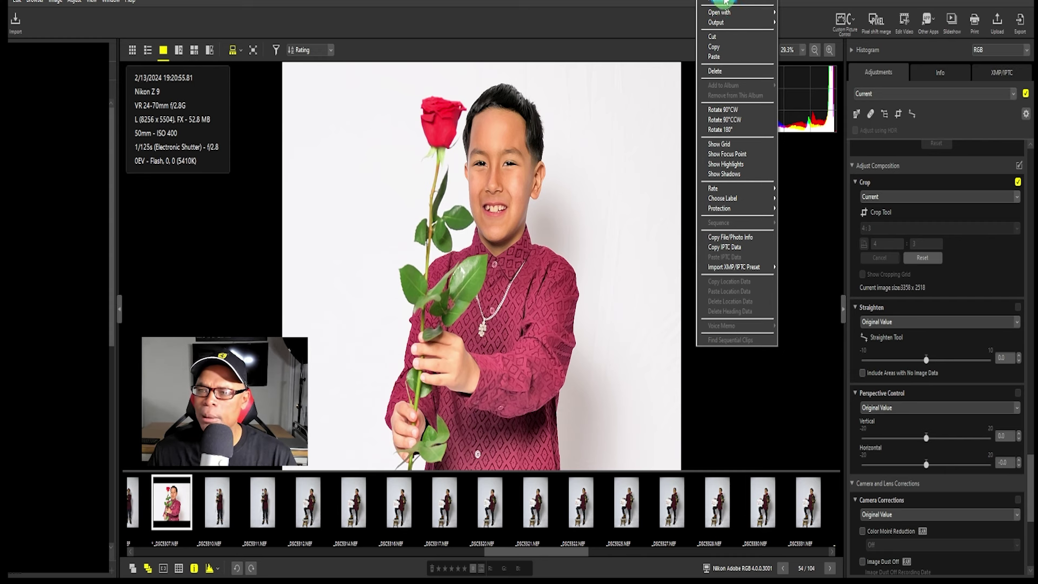
{"action": "mouse_move", "coordinate": [724, 25]}
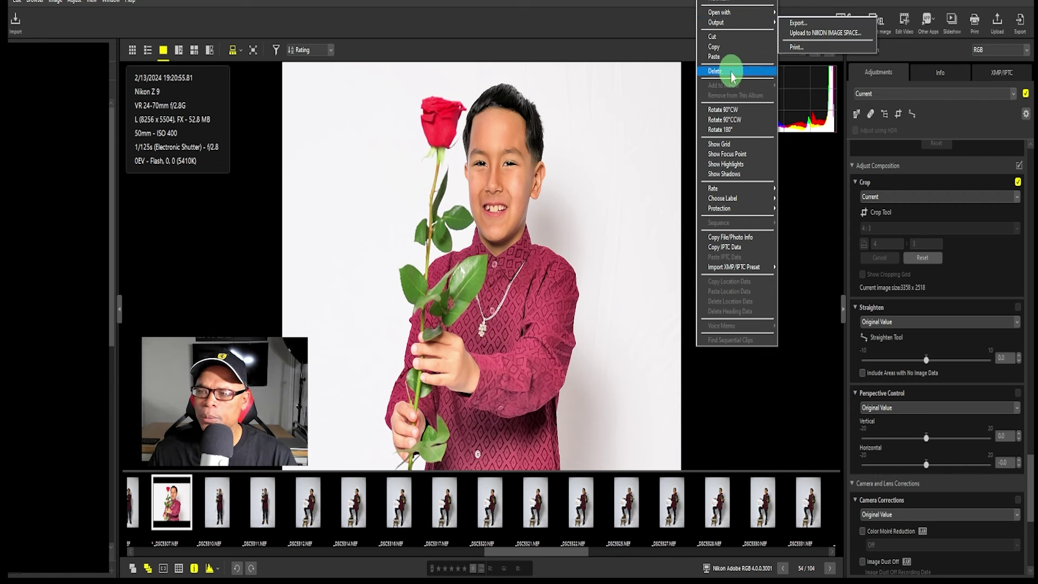
{"action": "left_click", "coordinate": [735, 154]}
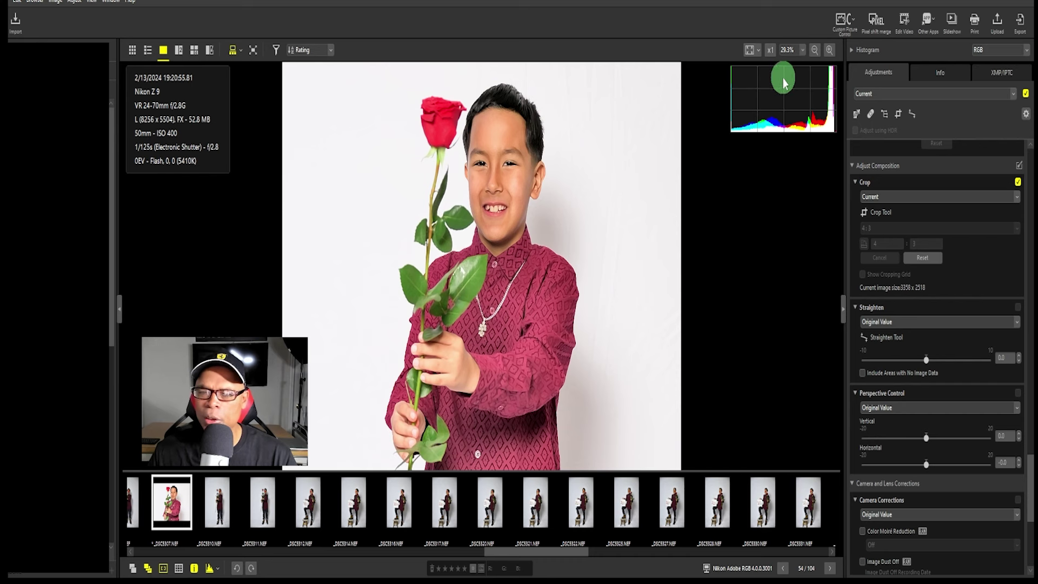
{"action": "right_click", "coordinate": [722, 194]}
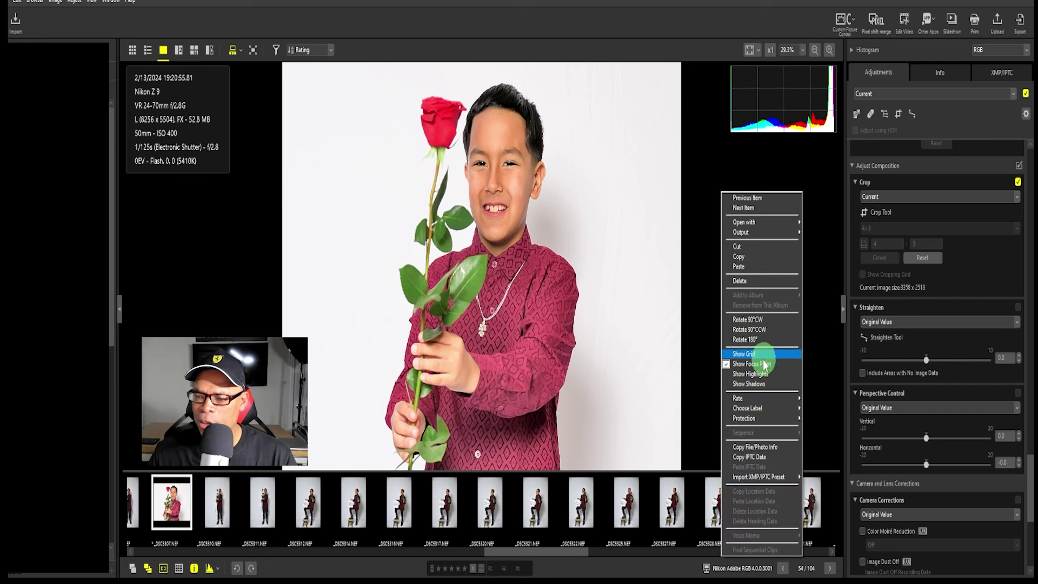
{"action": "mouse_move", "coordinate": [765, 398]}
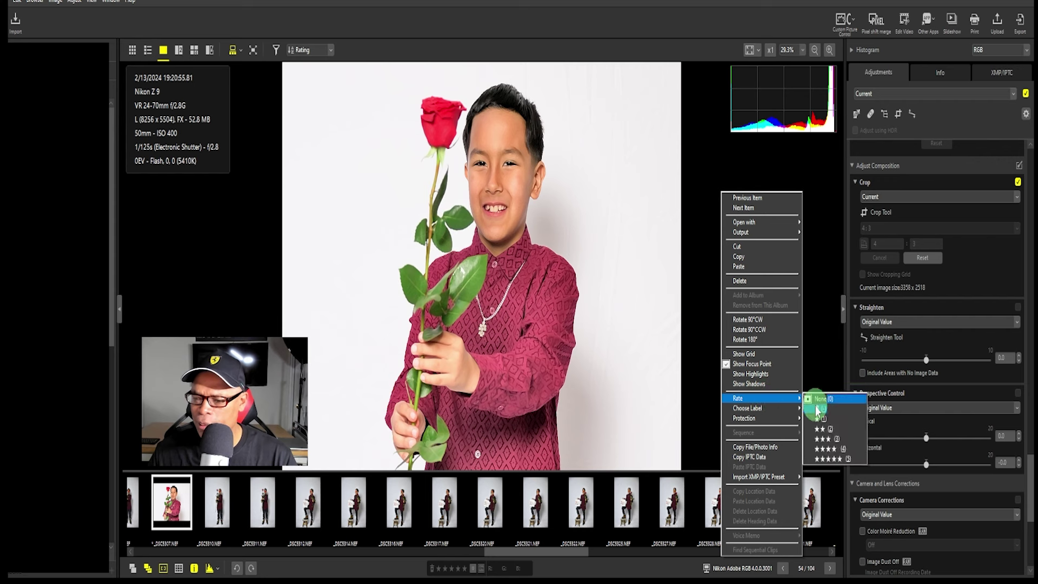
{"action": "left_click", "coordinate": [826, 449]}
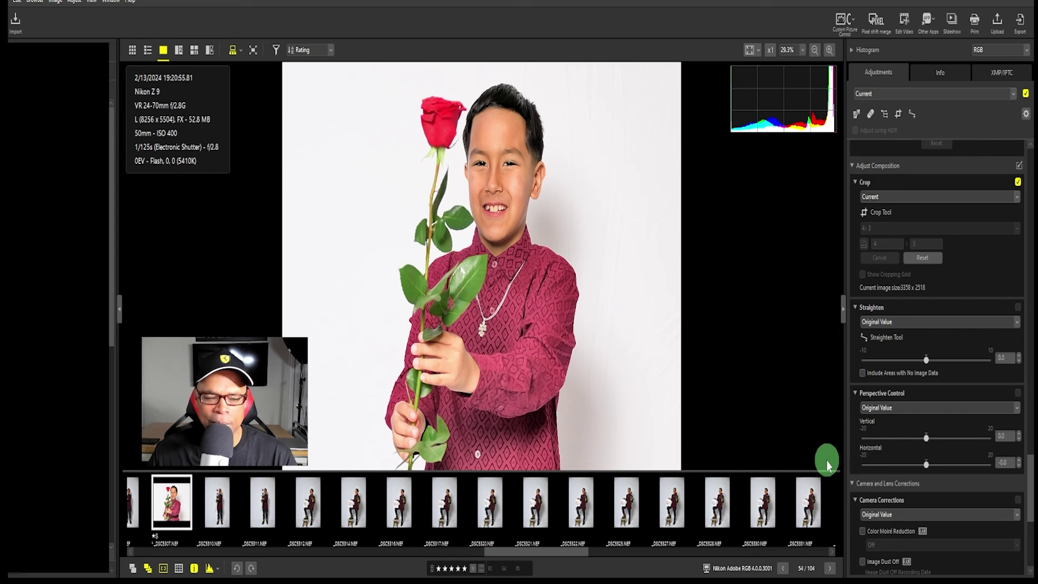
Step: Look over the photo's XMP/IPTC metadata fields and its file and camera information
{"action": "right_click", "coordinate": [754, 173]}
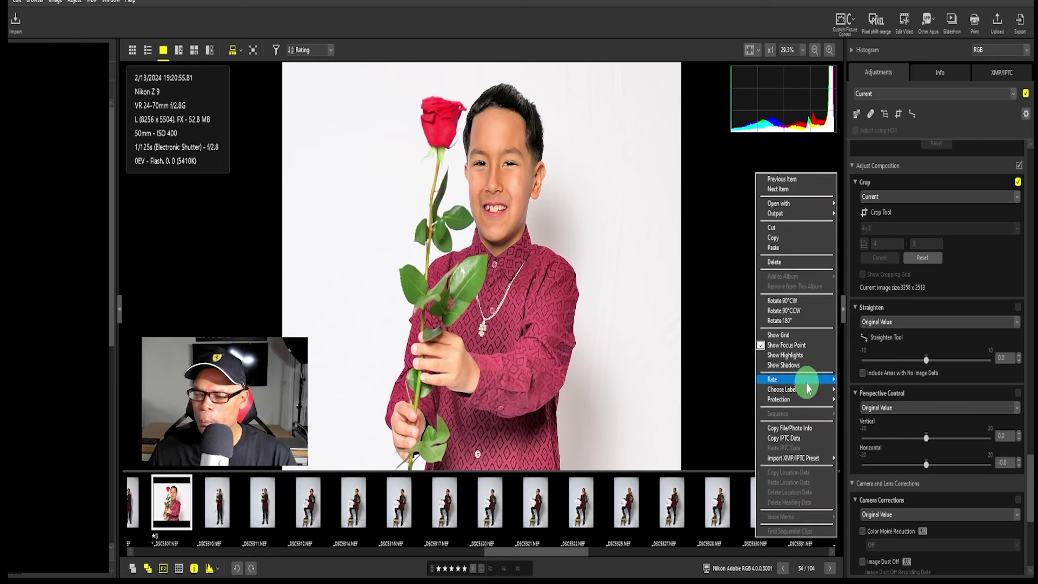
{"action": "mouse_move", "coordinate": [808, 387]}
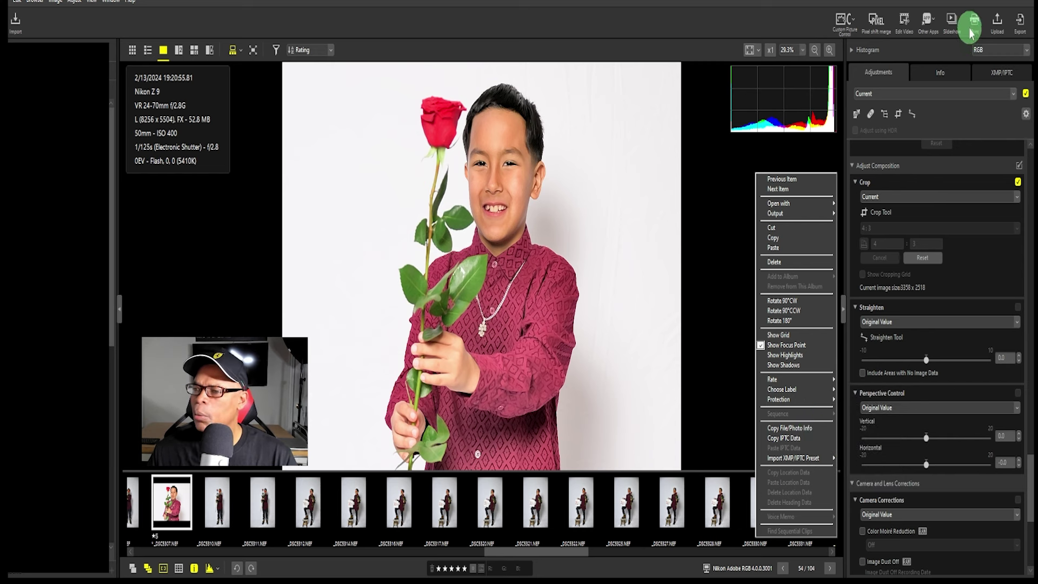
{"action": "left_click", "coordinate": [1001, 71]}
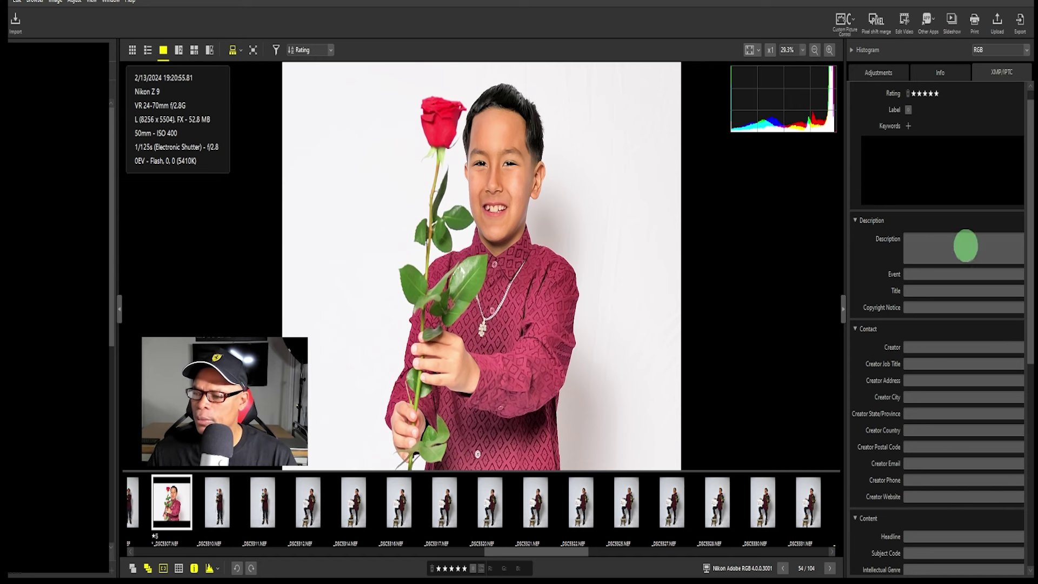
{"action": "left_click", "coordinate": [940, 72]}
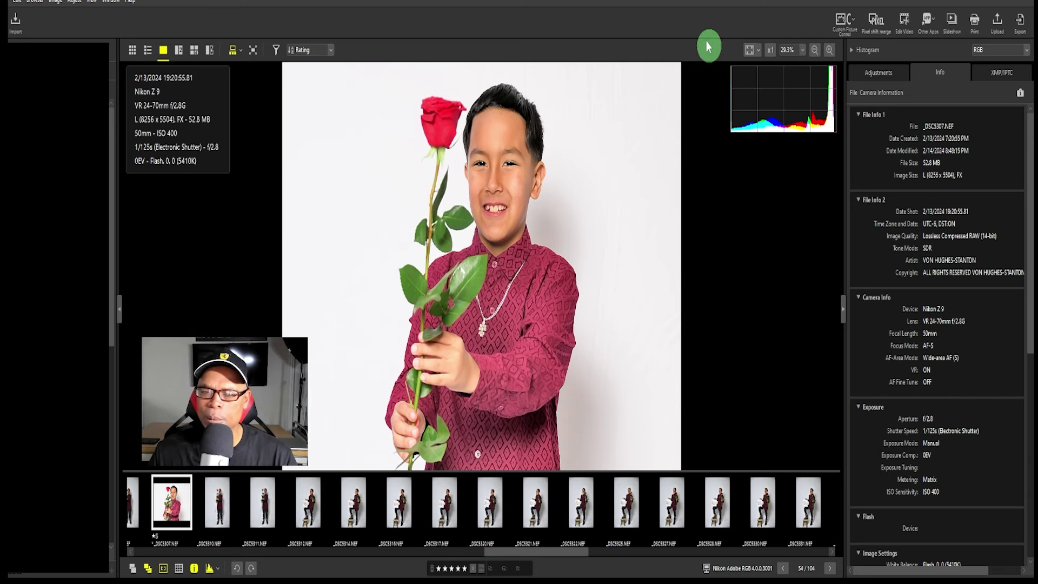
Step: Set up the export of the selected photo as JPEG at quality 100 with a resolution of 300 dpi
{"action": "right_click", "coordinate": [643, 162]}
{"action": "left_click", "coordinate": [676, 238]}
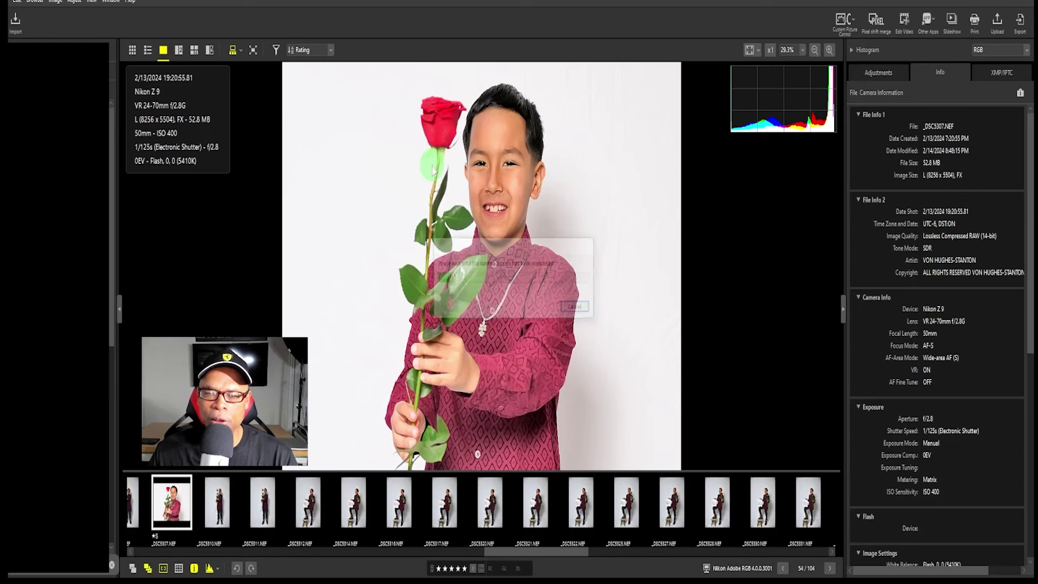
{"action": "key", "text": "ctrl+e"}
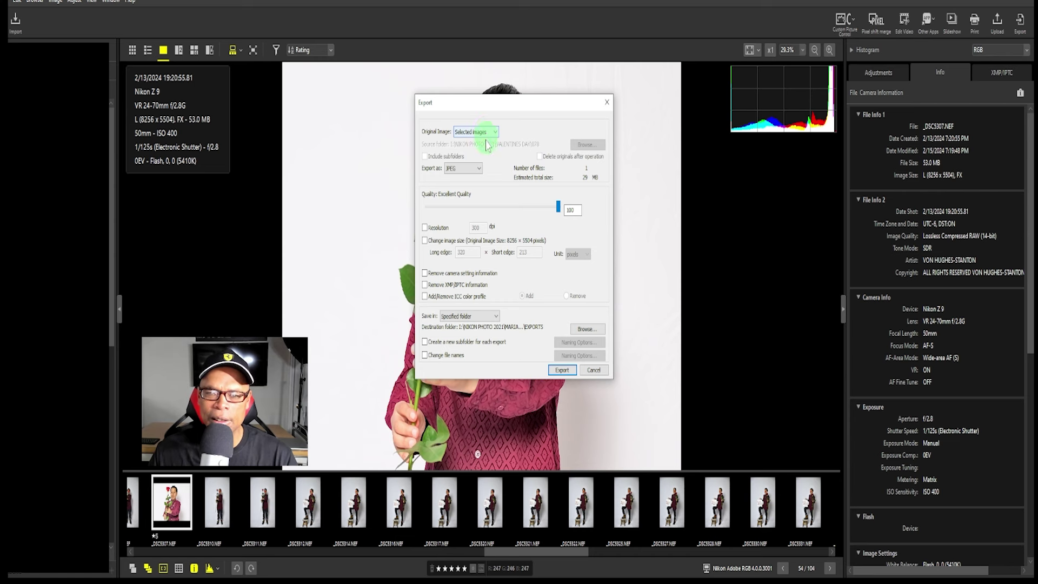
{"action": "left_click", "coordinate": [460, 172]}
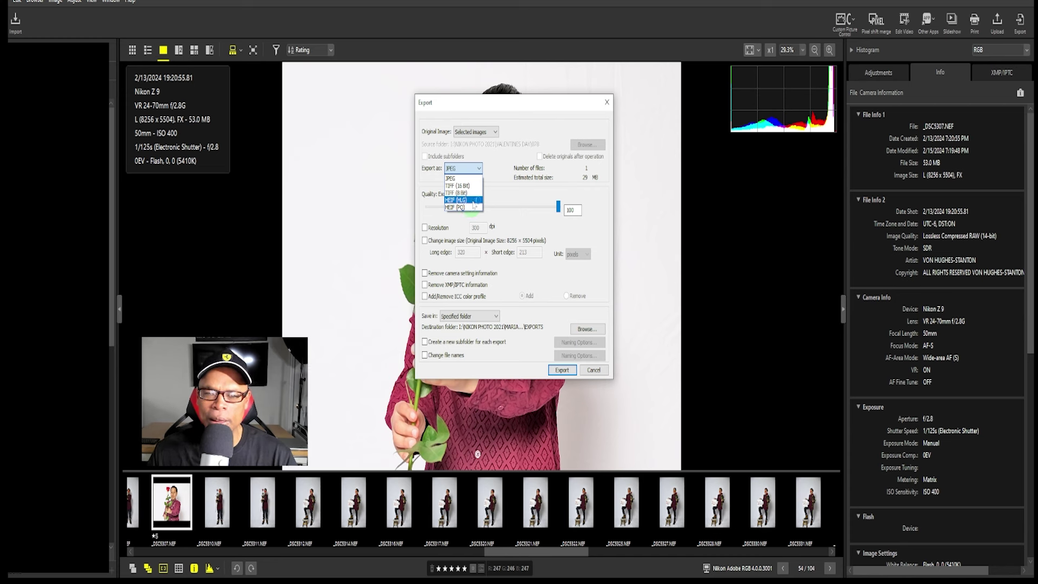
{"action": "left_click", "coordinate": [505, 224]}
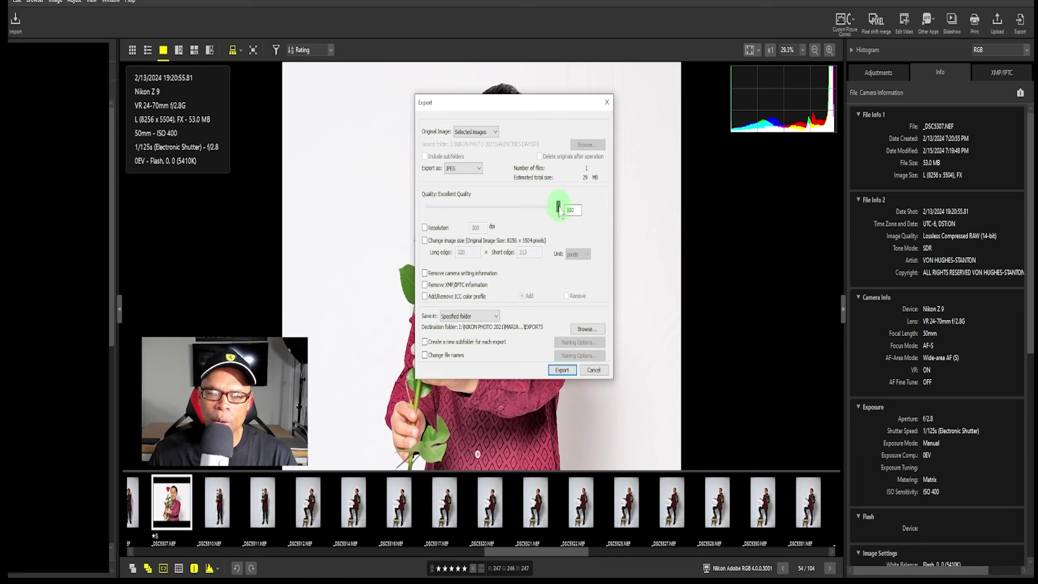
{"action": "left_click_drag", "start_coordinate": [558, 208], "coordinate": [422, 208]}
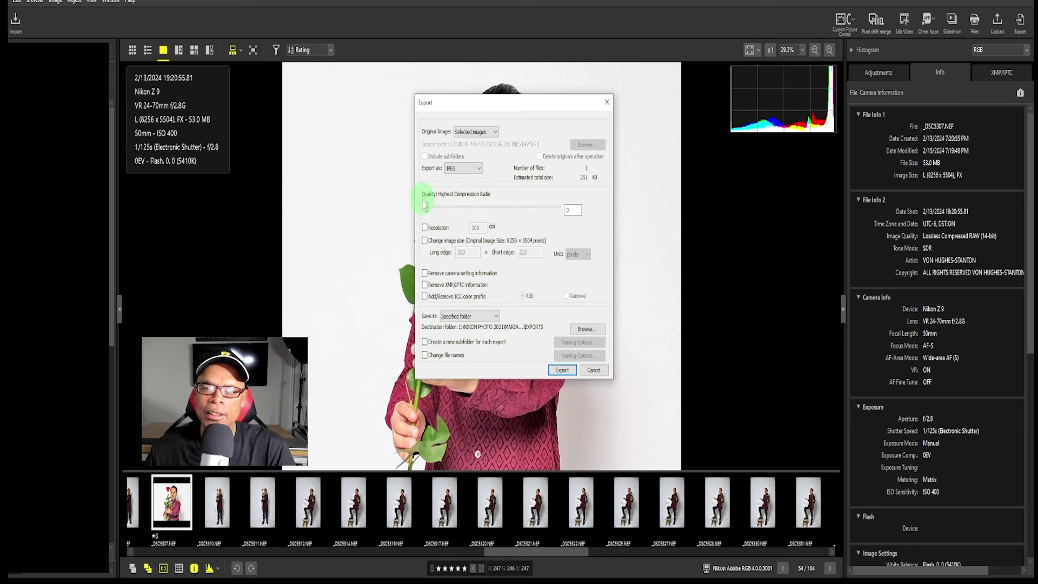
{"action": "left_click_drag", "start_coordinate": [422, 203], "coordinate": [563, 211]}
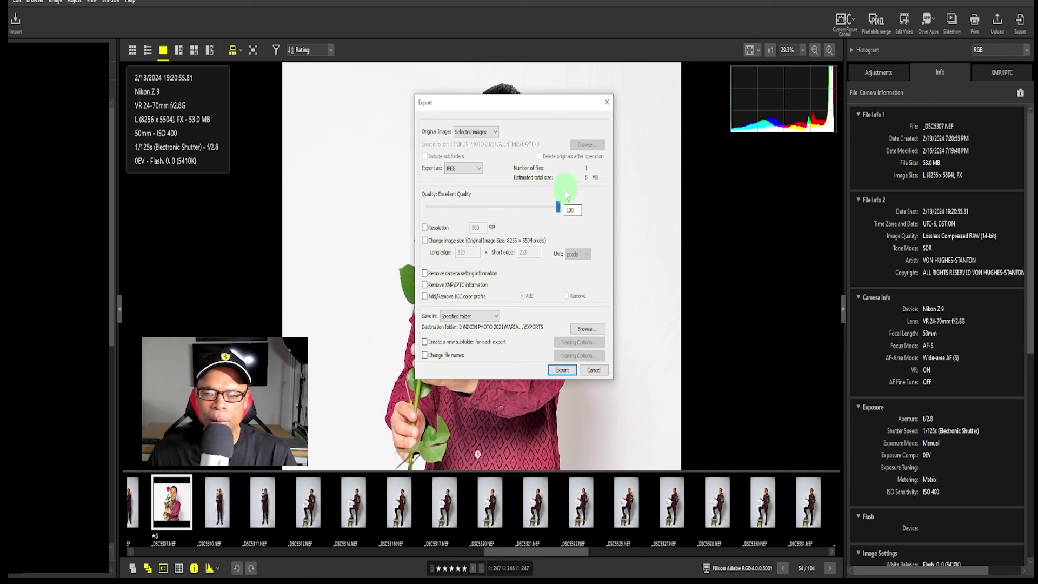
{"action": "left_click", "coordinate": [424, 228]}
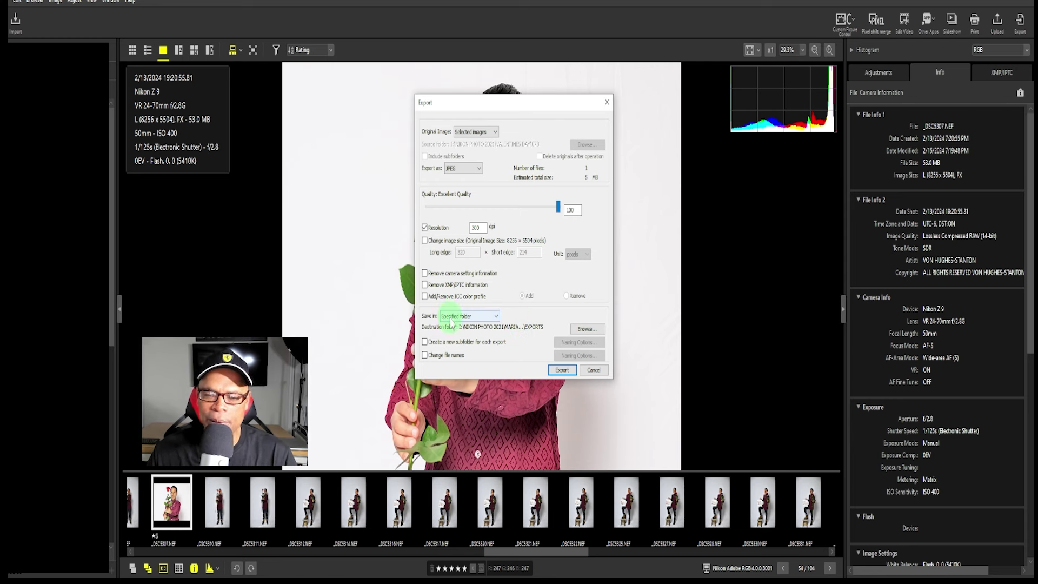
Step: Choose the NX STUDIO folder on the VHS PHOTOGRAPHY (I:) drive as the destination and export the photo
{"action": "left_click", "coordinate": [586, 327]}
{"action": "left_click", "coordinate": [526, 301]}
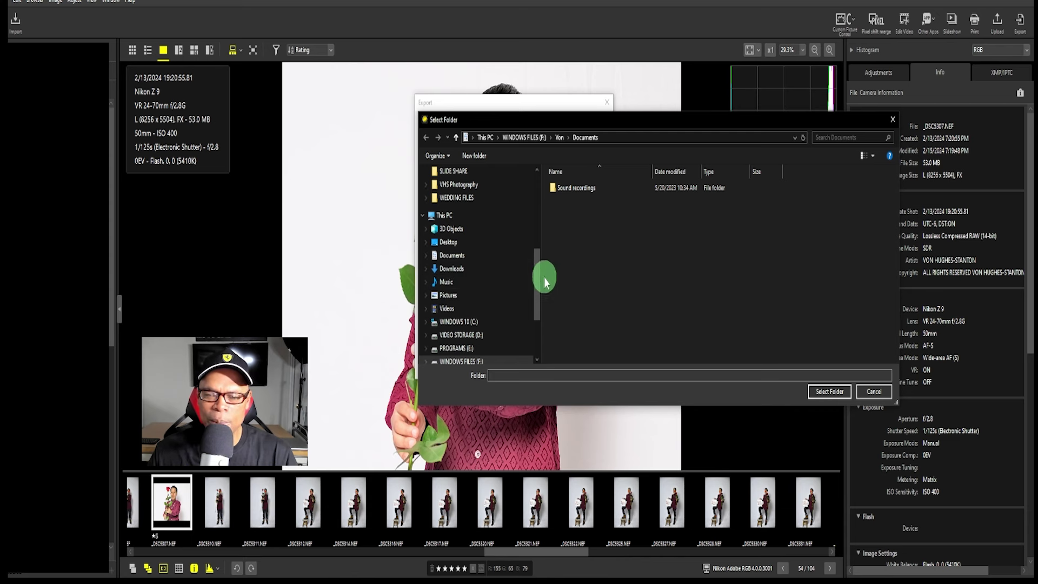
{"action": "left_click_drag", "start_coordinate": [544, 281], "coordinate": [542, 305]}
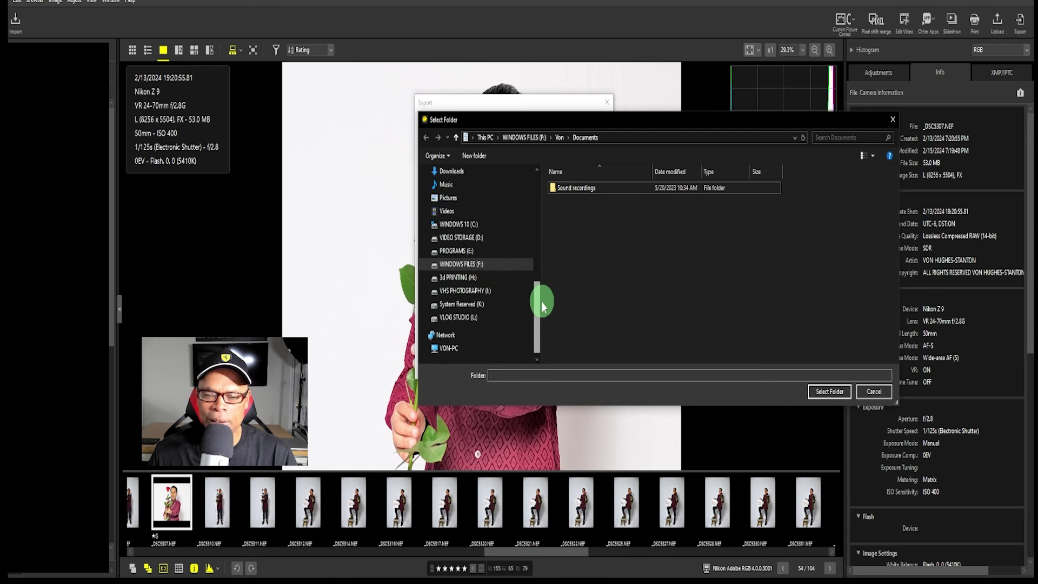
{"action": "left_click", "coordinate": [471, 291]}
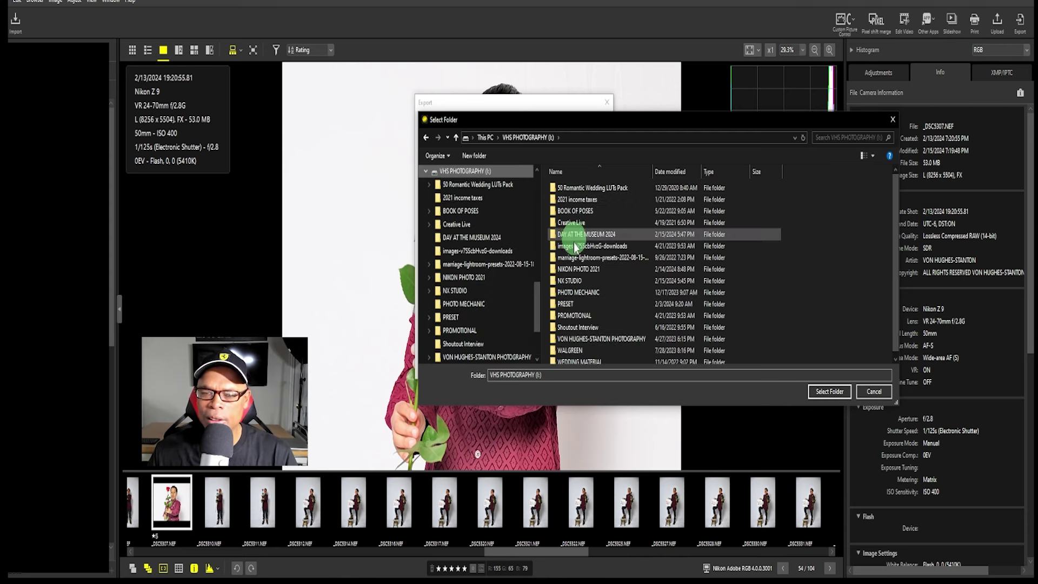
{"action": "double_click", "coordinate": [572, 280]}
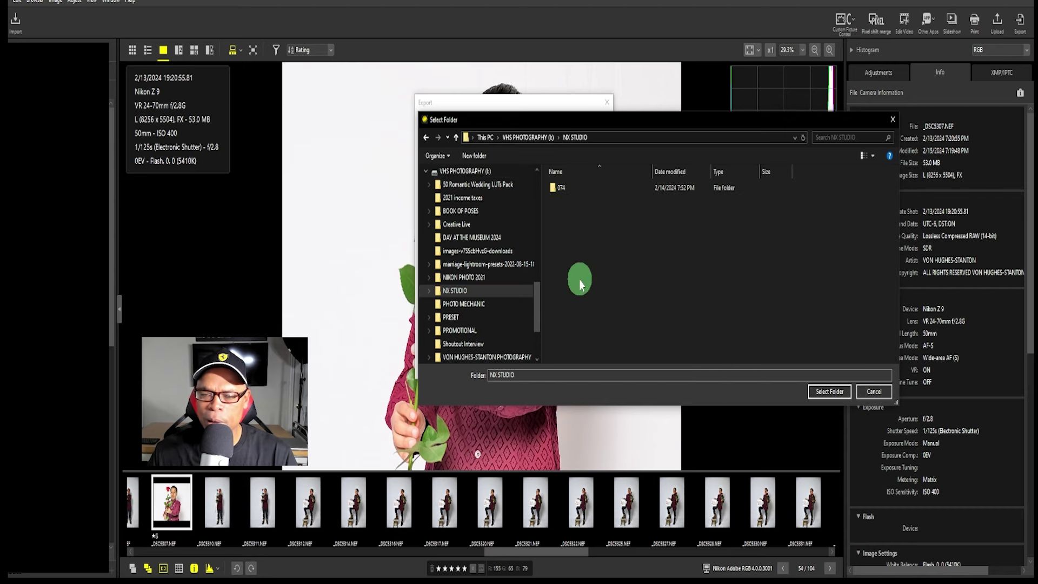
{"action": "left_click", "coordinate": [827, 390]}
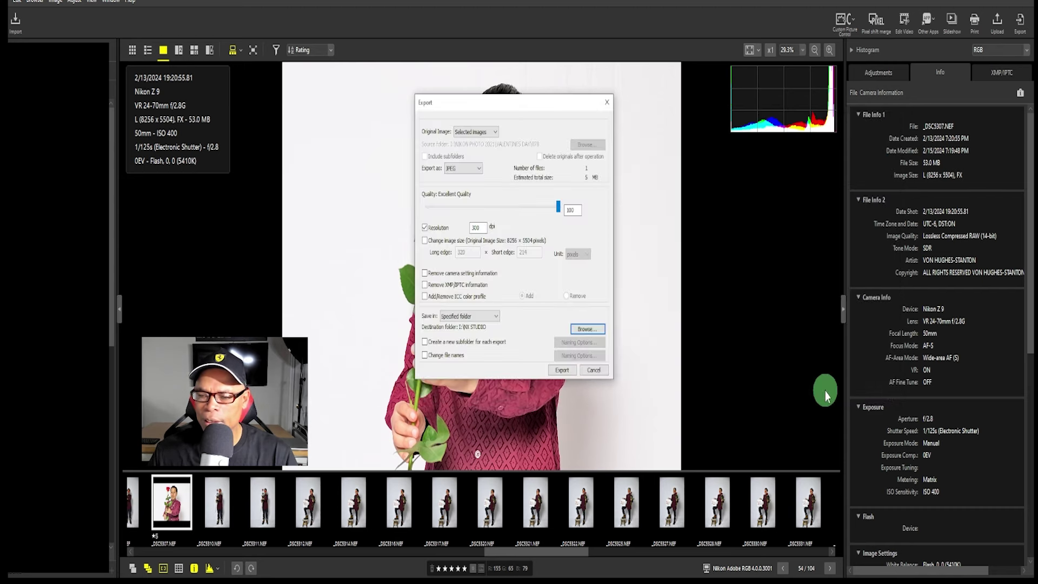
{"action": "left_click", "coordinate": [562, 370]}
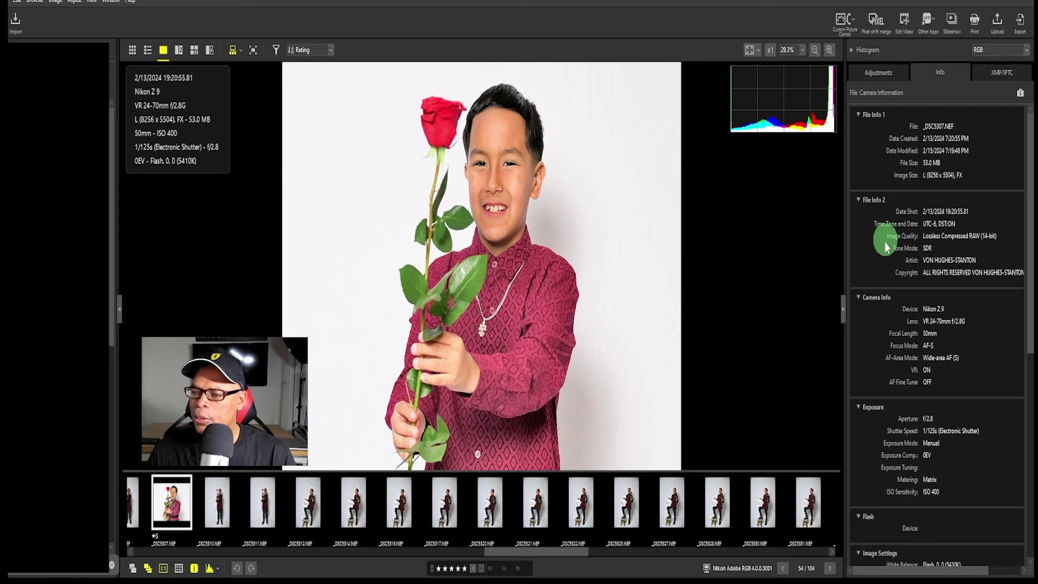
Step: Return to the adjustment settings and inspect the boy's face at 100% magnification
{"action": "left_click", "coordinate": [889, 76]}
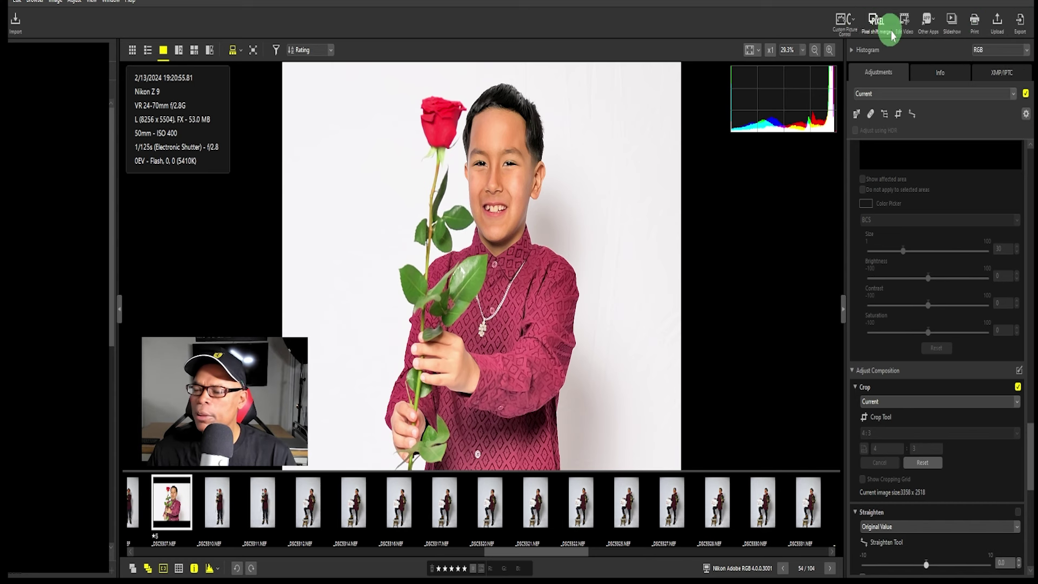
{"action": "right_click", "coordinate": [734, 181]}
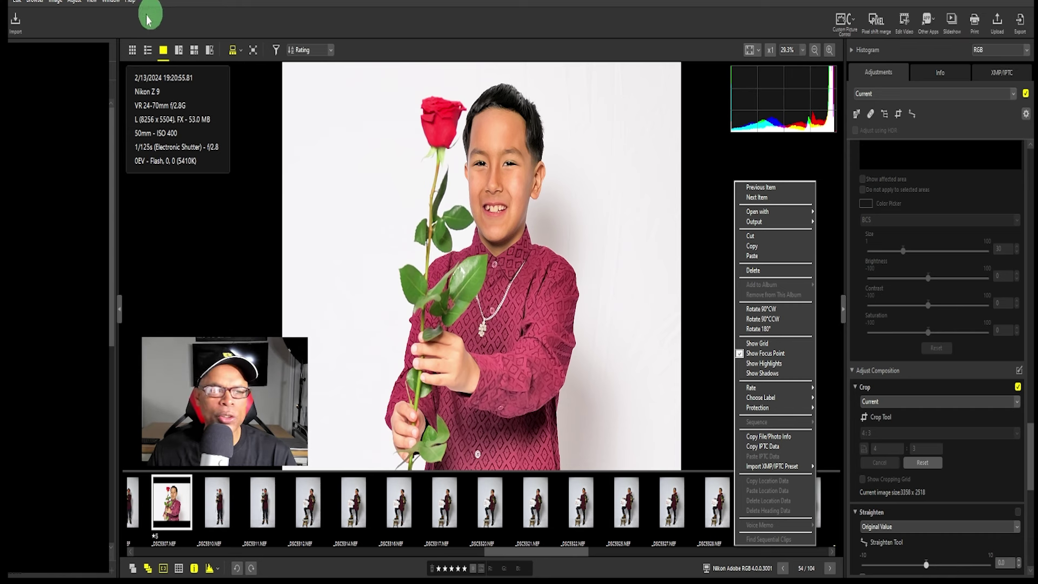
{"action": "left_click", "coordinate": [728, 160]}
{"action": "left_click", "coordinate": [729, 159]}
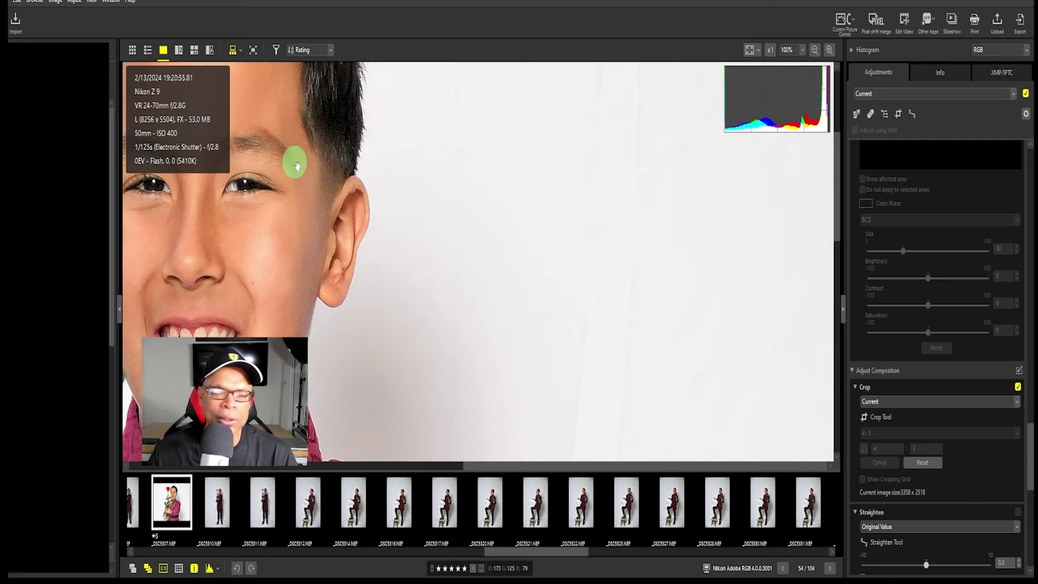
{"action": "left_click_drag", "start_coordinate": [298, 168], "coordinate": [621, 244]}
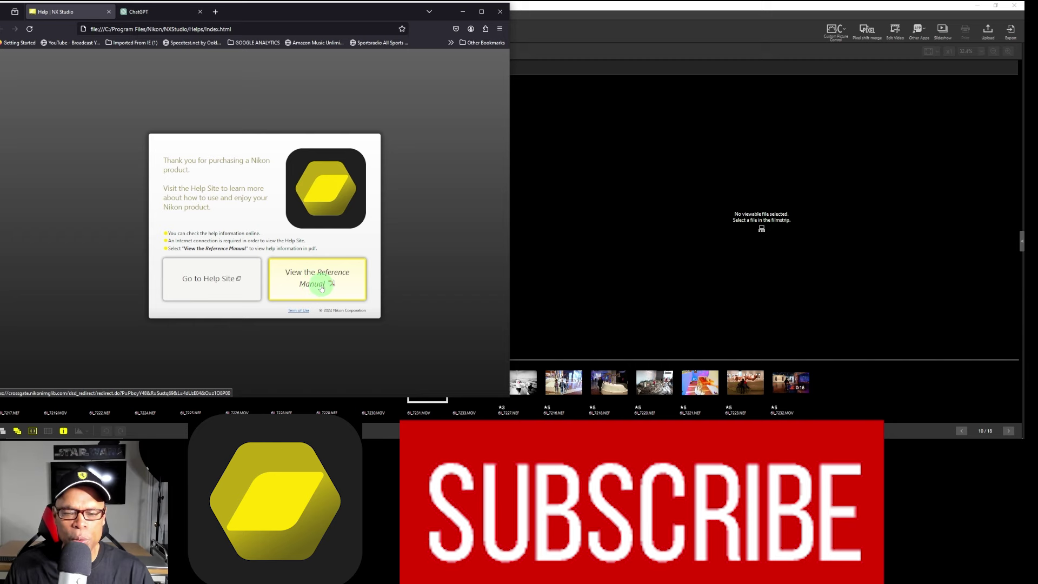
Step: Open the online NX Studio help site from the help page in the browser and look through its table of contents
{"action": "left_click", "coordinate": [228, 276]}
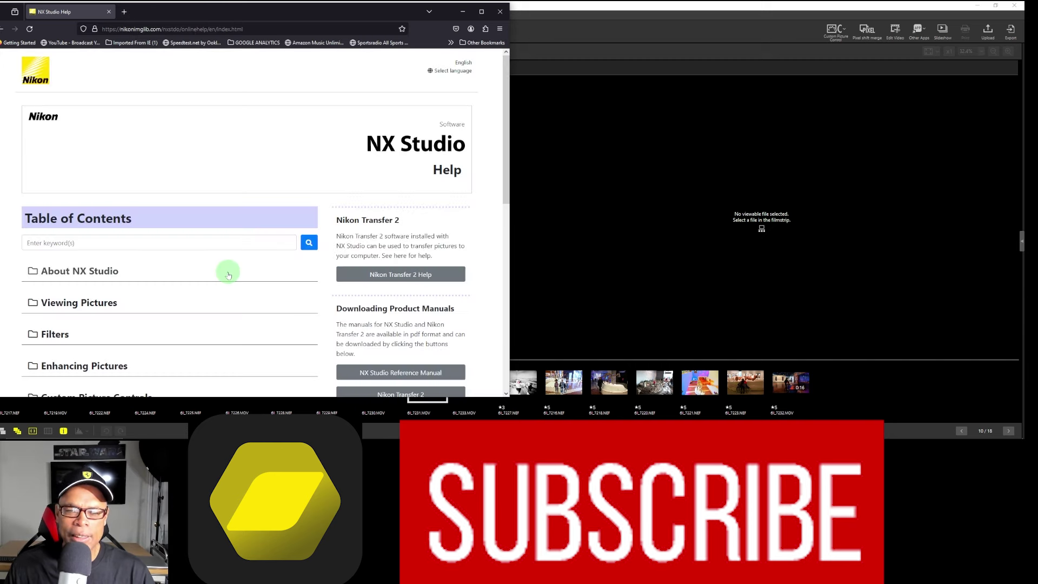
{"action": "scroll", "coordinate": [228, 276], "scroll_direction": "down", "scroll_amount": 5}
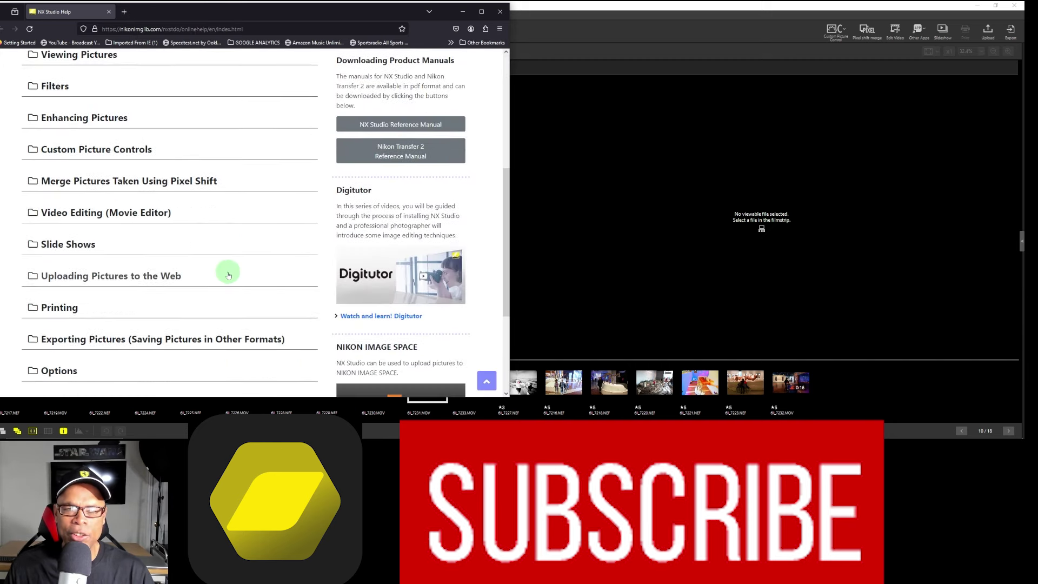
Step: Review the topics in the NX Studio help's table of contents, from About NX Studio through Menu List
{"action": "scroll", "coordinate": [228, 276], "scroll_direction": "down", "scroll_amount": 1}
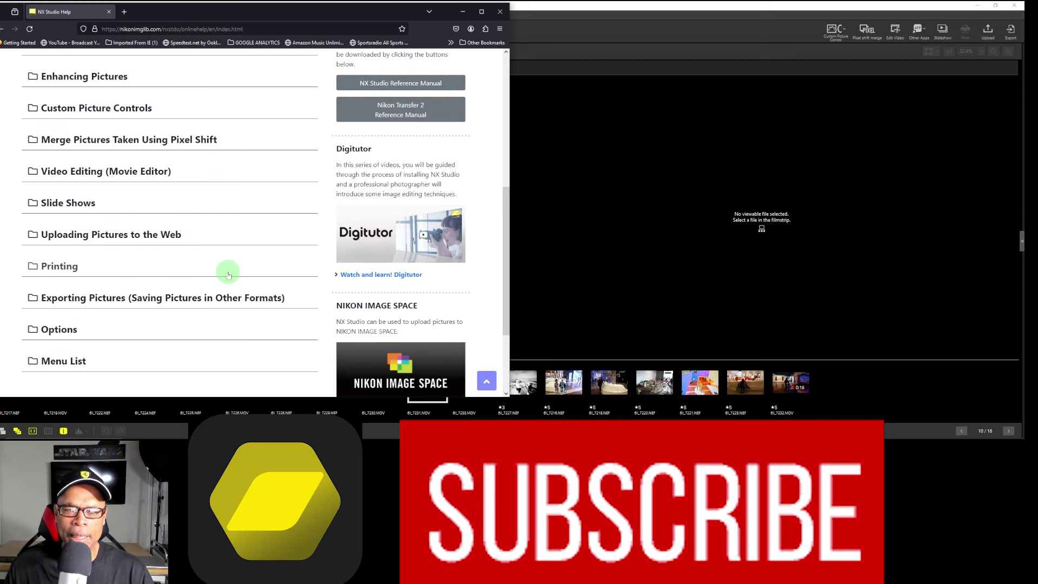
{"action": "scroll", "coordinate": [228, 276], "scroll_direction": "down", "scroll_amount": 1}
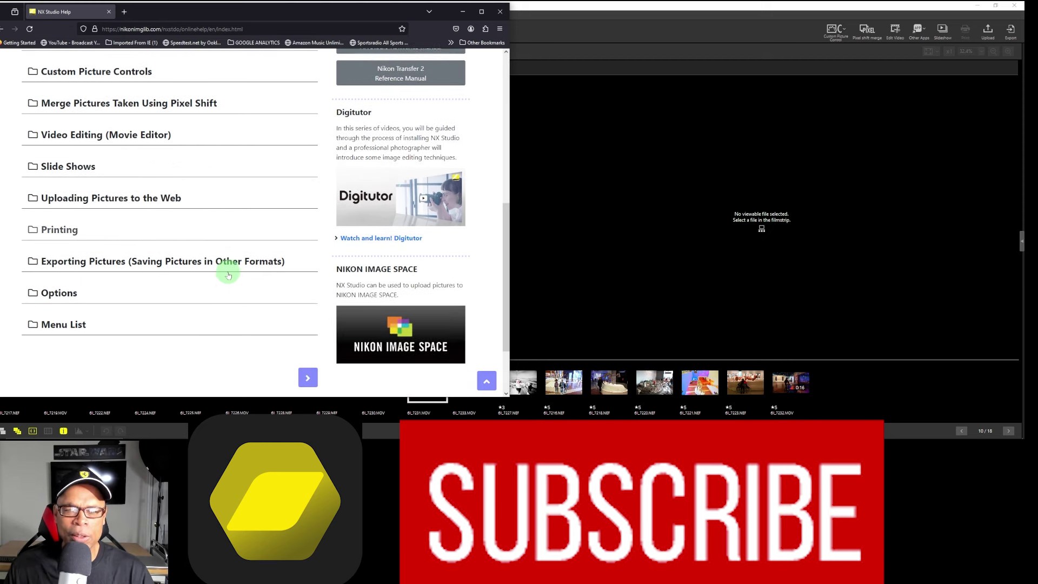
{"action": "scroll", "coordinate": [228, 275], "scroll_direction": "down", "scroll_amount": 1}
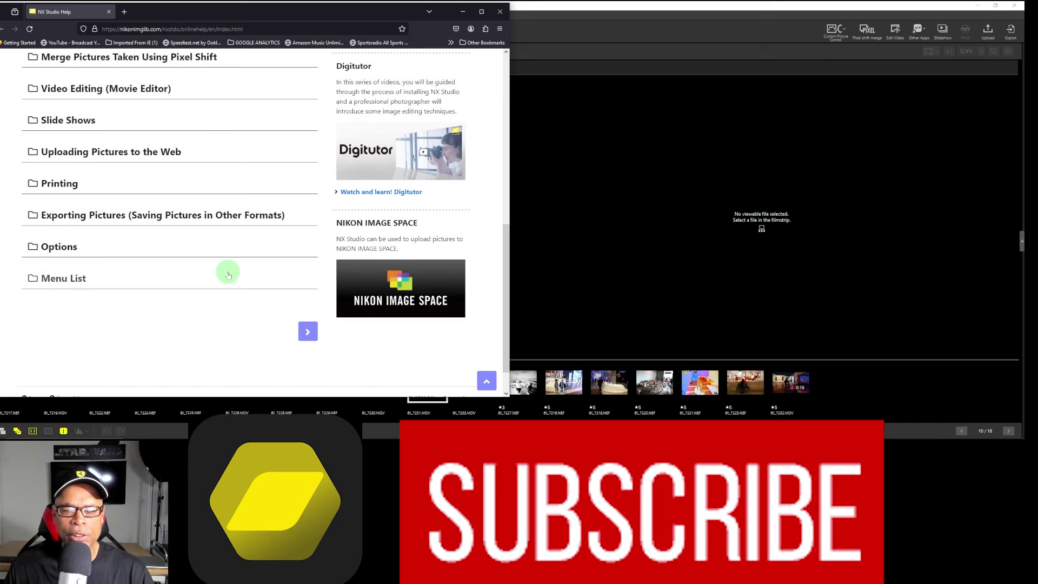
{"action": "scroll", "coordinate": [228, 276], "scroll_direction": "up", "scroll_amount": 6}
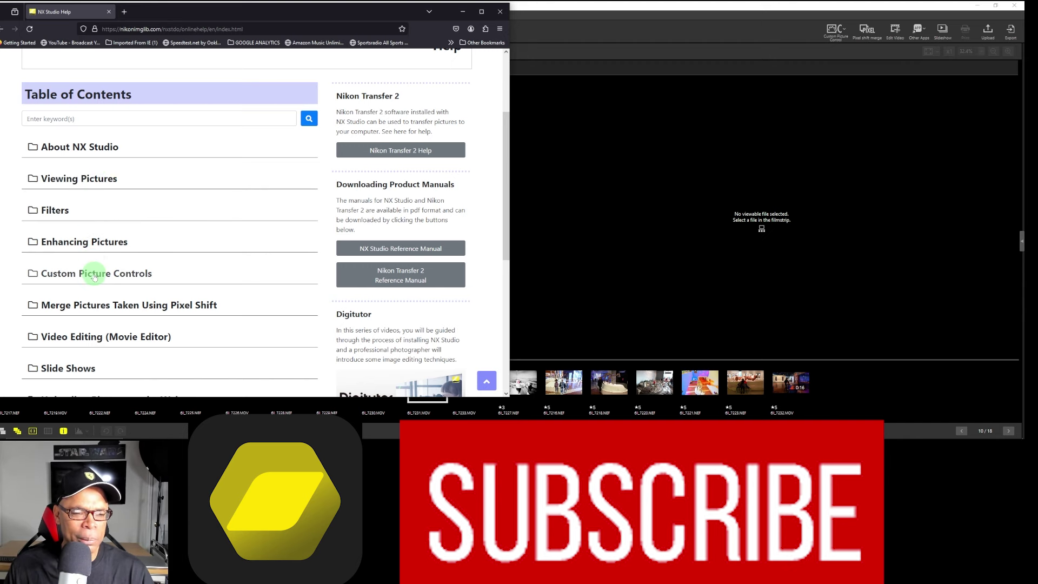
{"action": "scroll", "coordinate": [94, 275], "scroll_direction": "down", "scroll_amount": 3}
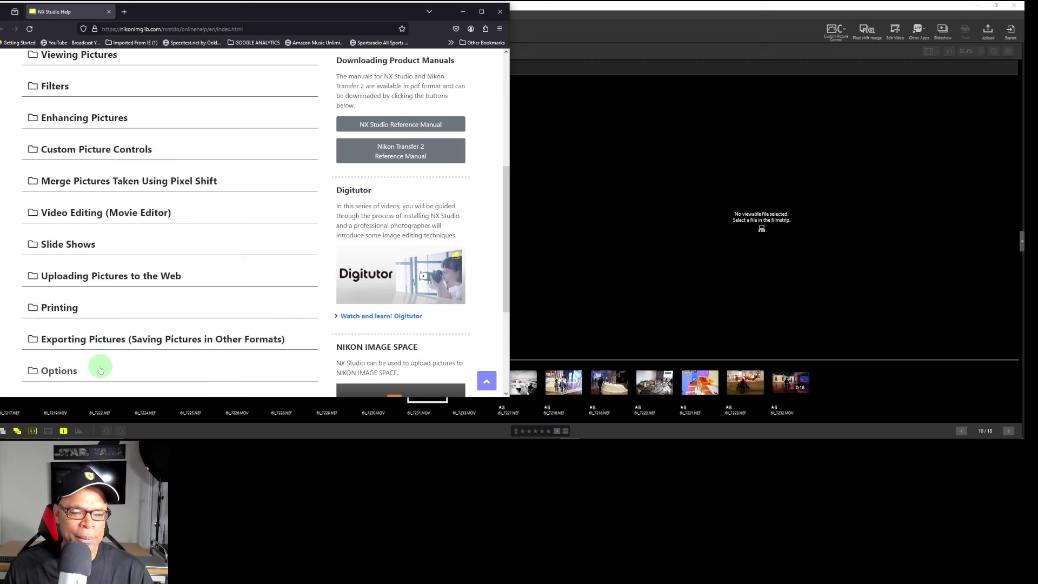
{"action": "scroll", "coordinate": [100, 369], "scroll_direction": "down", "scroll_amount": 3}
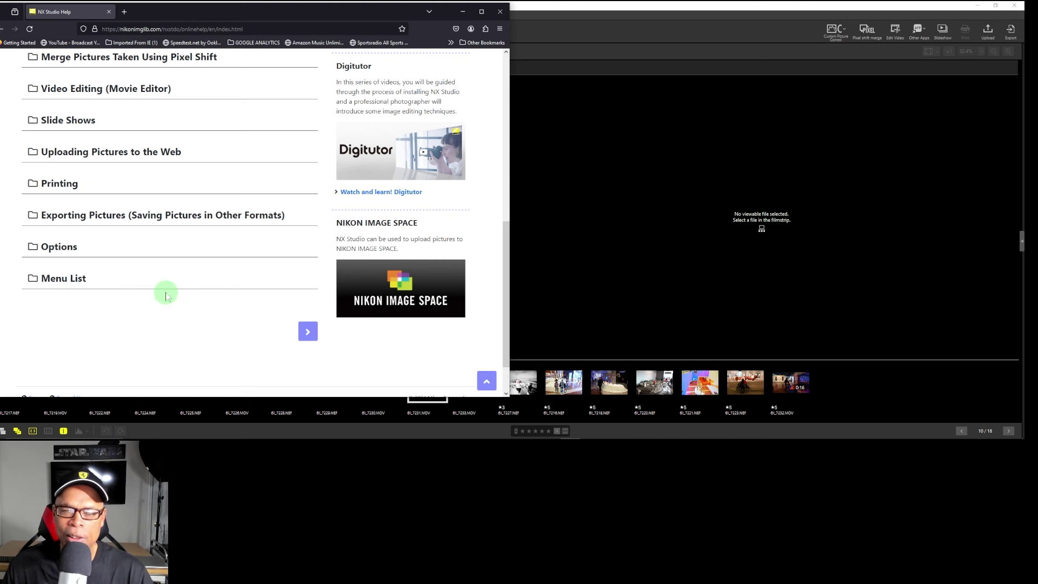
{"action": "scroll", "coordinate": [166, 295], "scroll_direction": "up", "scroll_amount": 9}
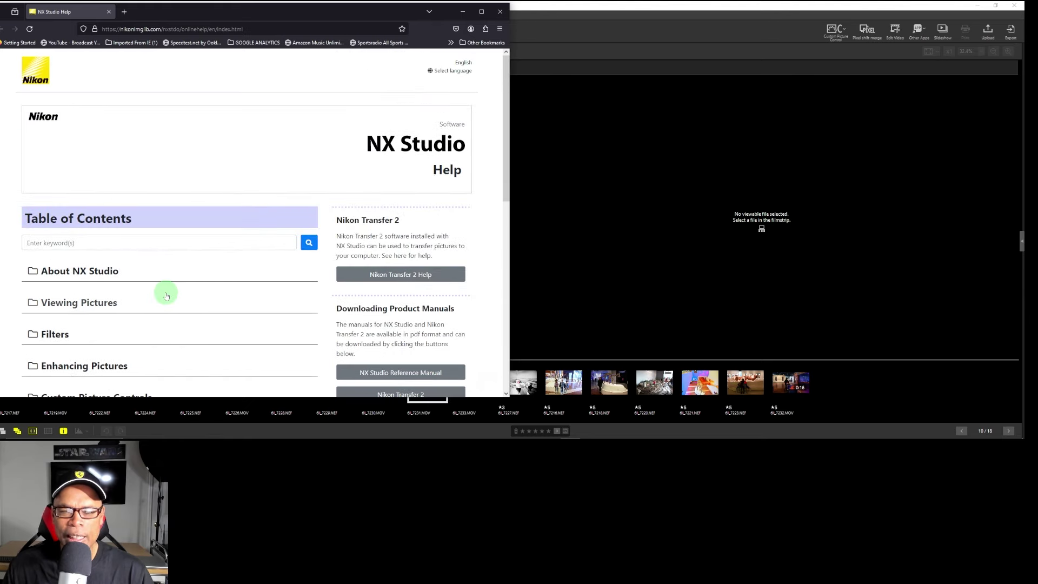
{"action": "scroll", "coordinate": [166, 295], "scroll_direction": "down", "scroll_amount": 2}
{"action": "scroll", "coordinate": [166, 295], "scroll_direction": "up", "scroll_amount": 2}
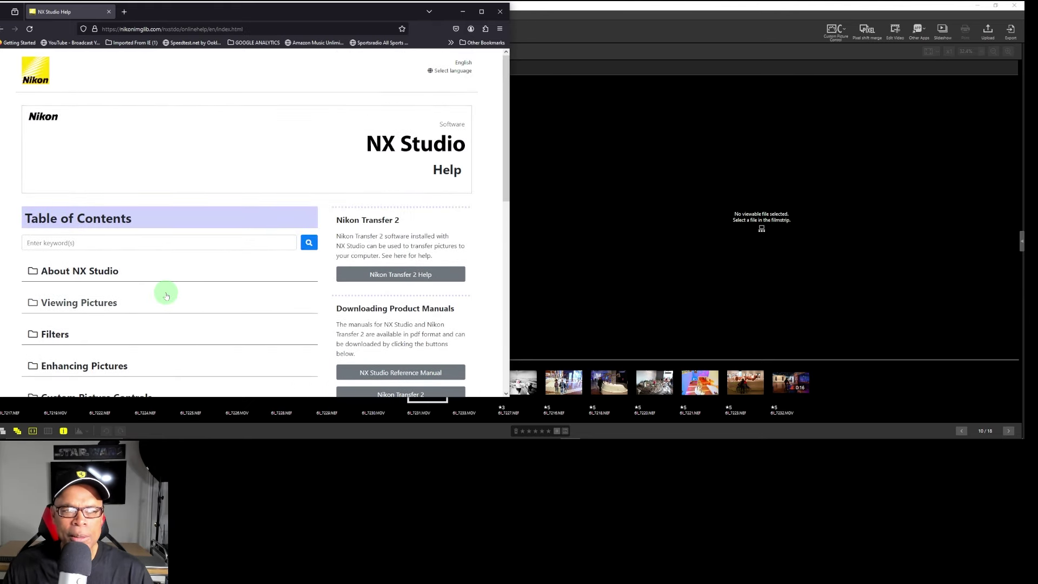
{"action": "scroll", "coordinate": [166, 295], "scroll_direction": "down", "scroll_amount": 1}
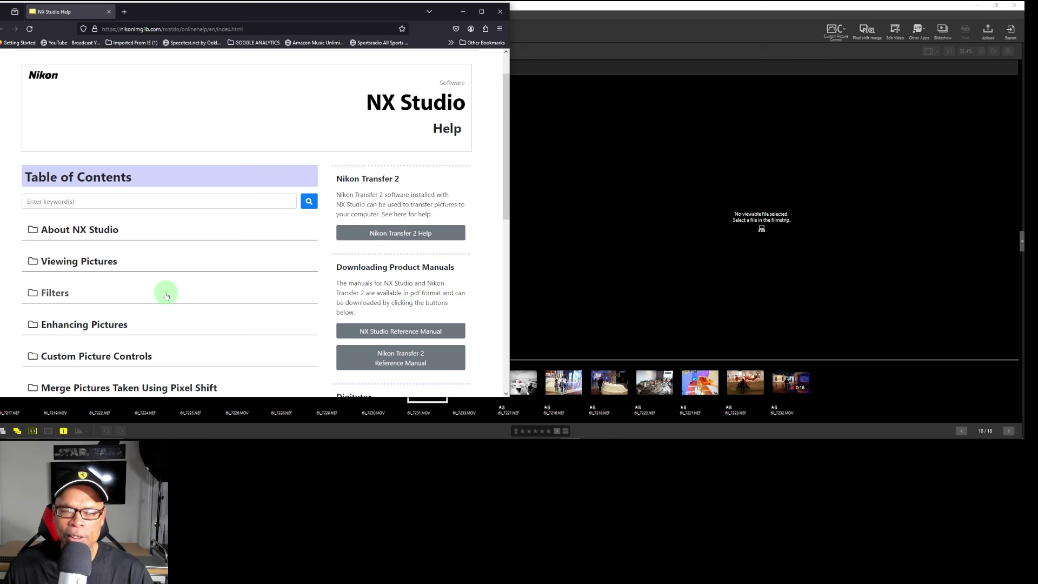
{"action": "scroll", "coordinate": [166, 295], "scroll_direction": "up", "scroll_amount": 1}
{"action": "scroll", "coordinate": [166, 294], "scroll_direction": "down", "scroll_amount": 1}
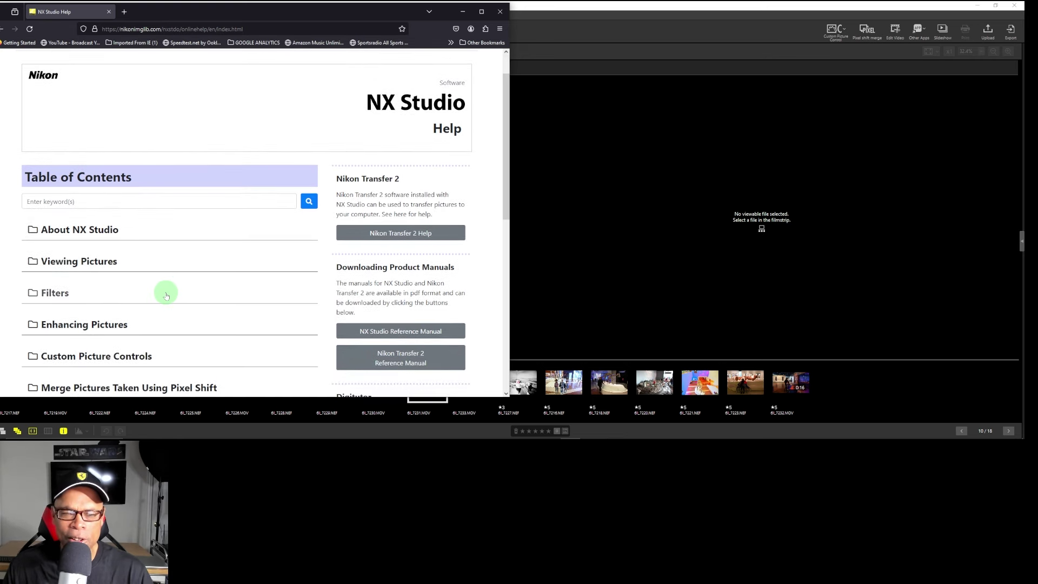
{"action": "scroll", "coordinate": [166, 295], "scroll_direction": "down", "scroll_amount": 1}
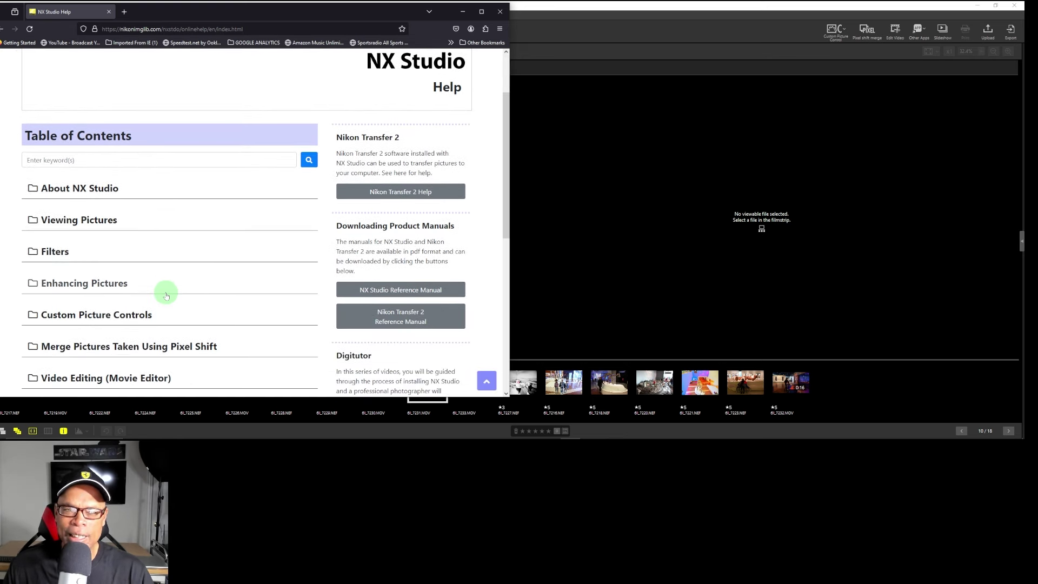